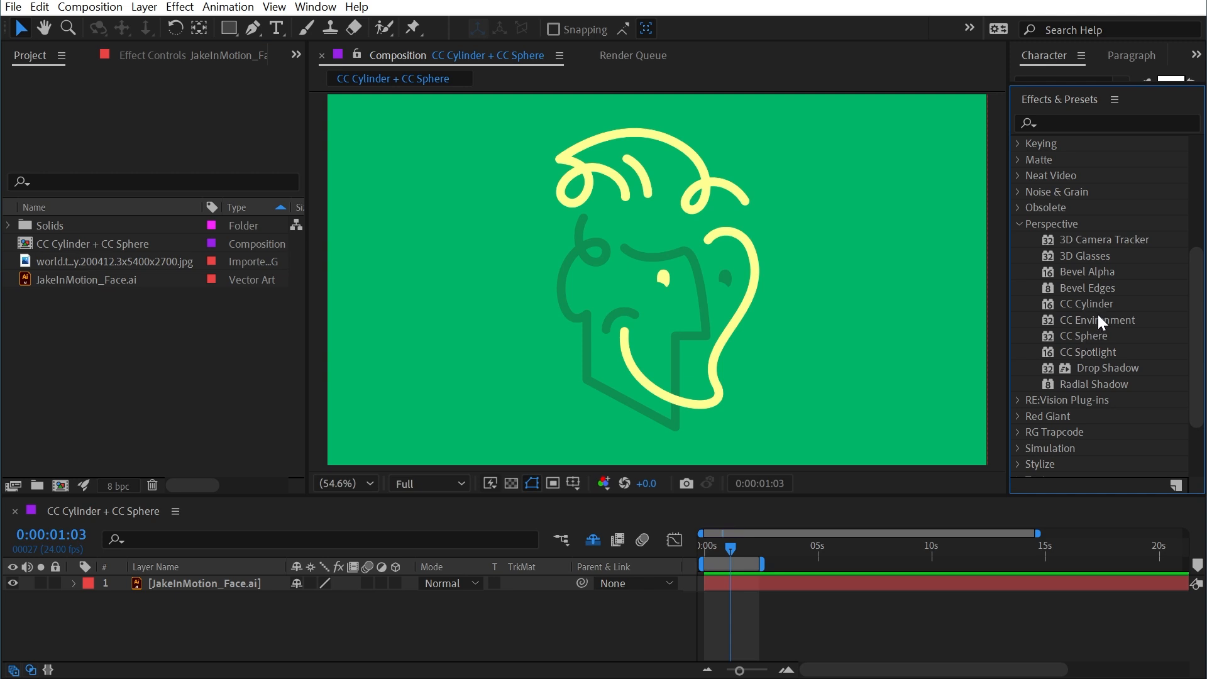
Step: Apply the CC Sphere effect to the JakeInMotion_Face.ai layer
left_click(622, 229)
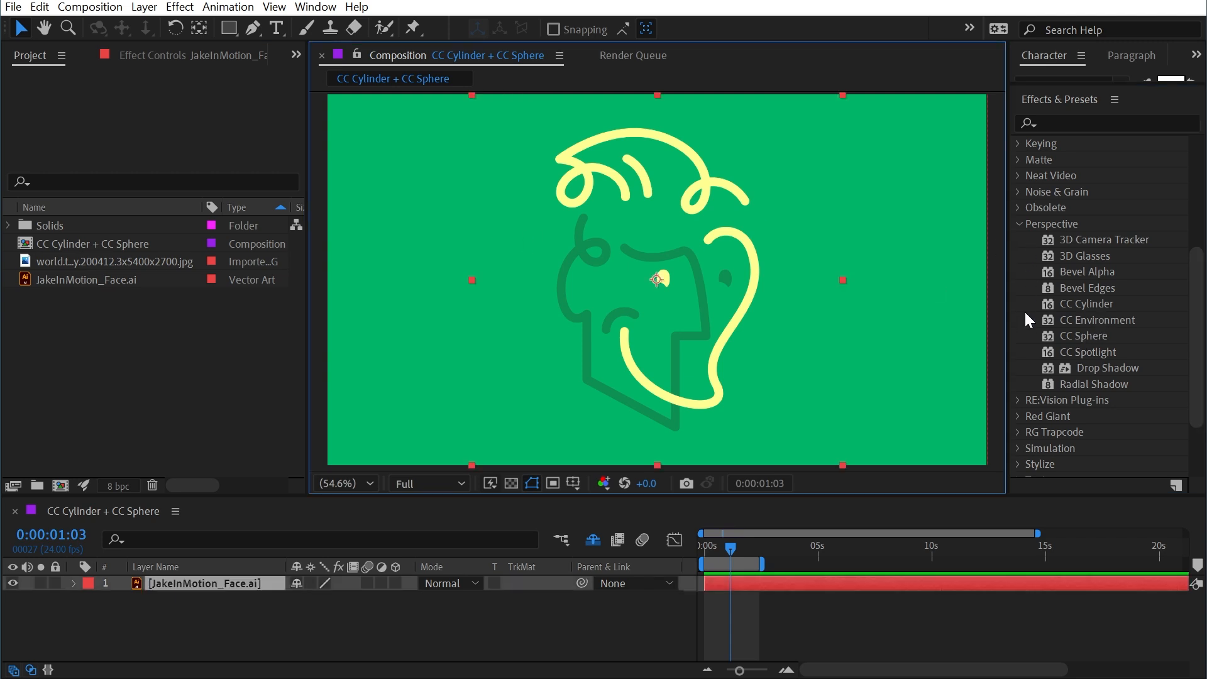
left_click_drag(1092, 336, 706, 270)
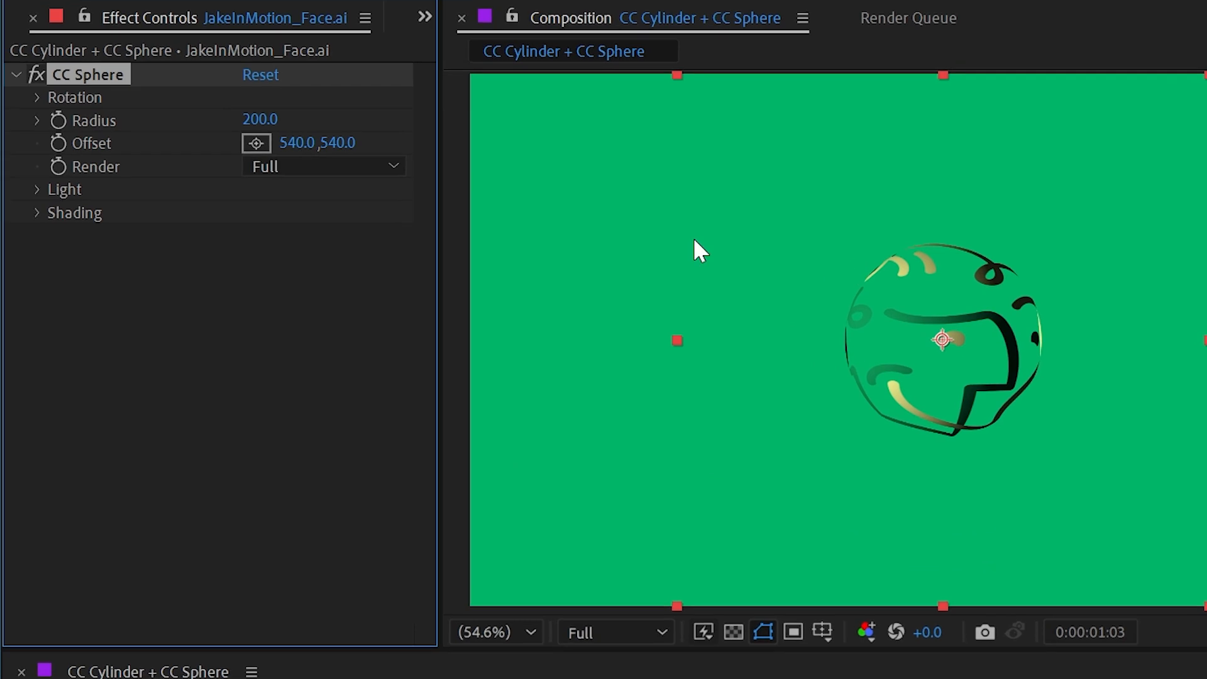
Step: Try rotating the sphere around individual axes, including 230° on Y, and undo the rotation
left_click(37, 96)
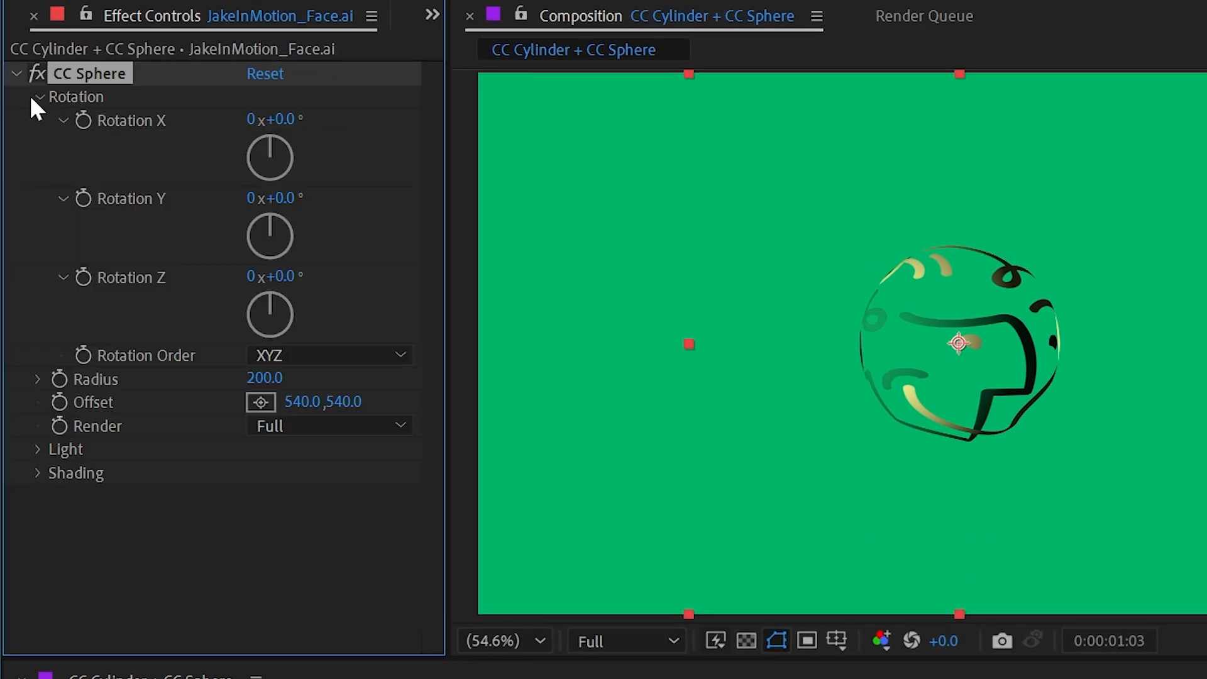
mouse_move(281, 121)
left_mouse_down()
mouse_move(413, 121)
mouse_move(241, 128)
mouse_move(330, 121)
mouse_move(281, 121)
left_mouse_up()
mouse_move(324, 197)
left_mouse_down()
mouse_move(356, 197)
mouse_move(324, 197)
left_mouse_up()
left_click_drag(315, 270, 371, 261)
left_click_drag(280, 197, 601, 197)
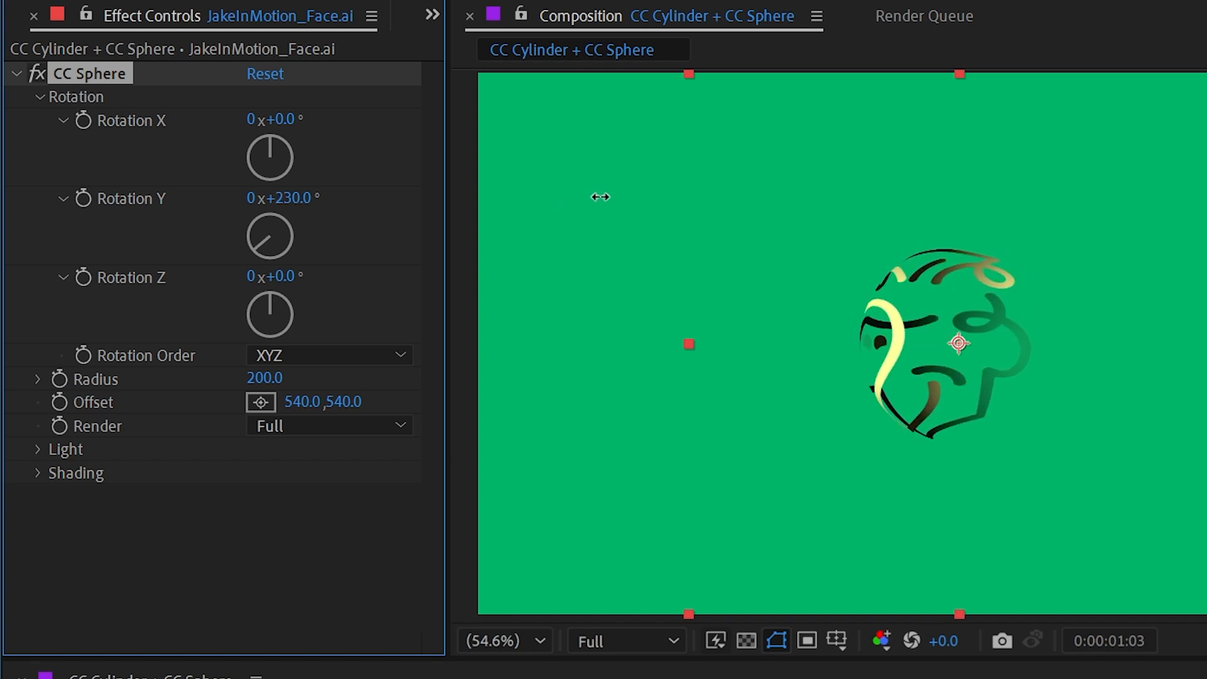
key("ctrl+z")
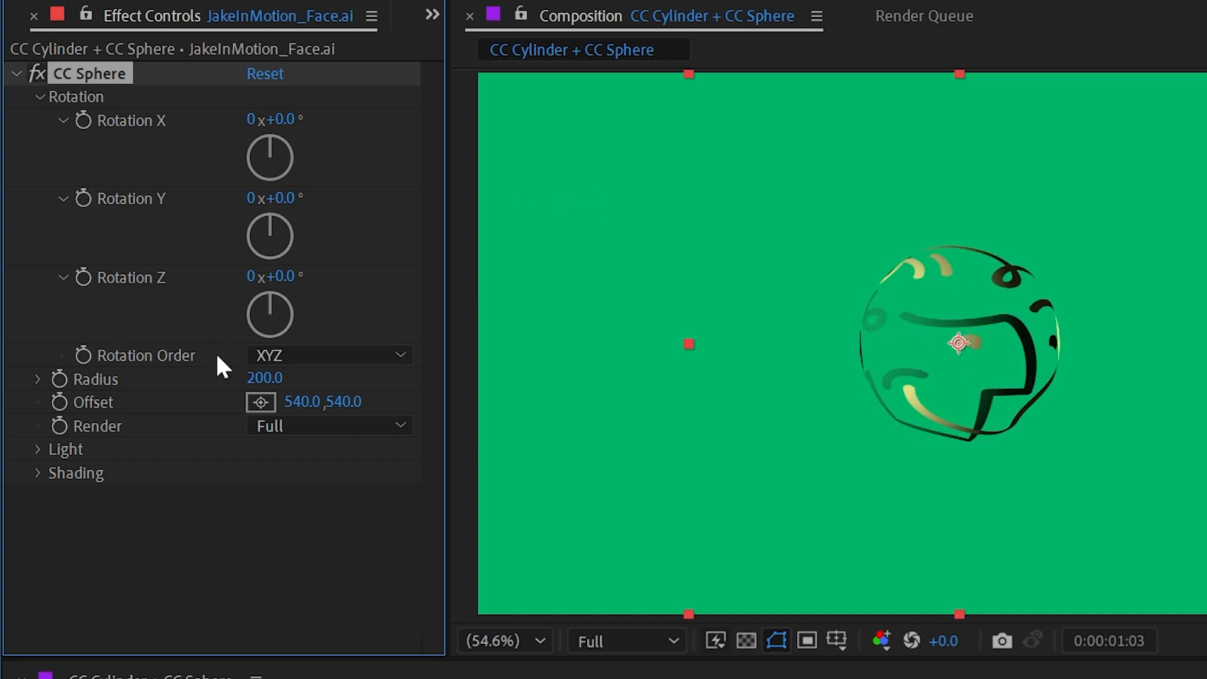
Step: Check the available rotation orders, keep XYZ, try an X rotation and undo it
left_click(318, 356)
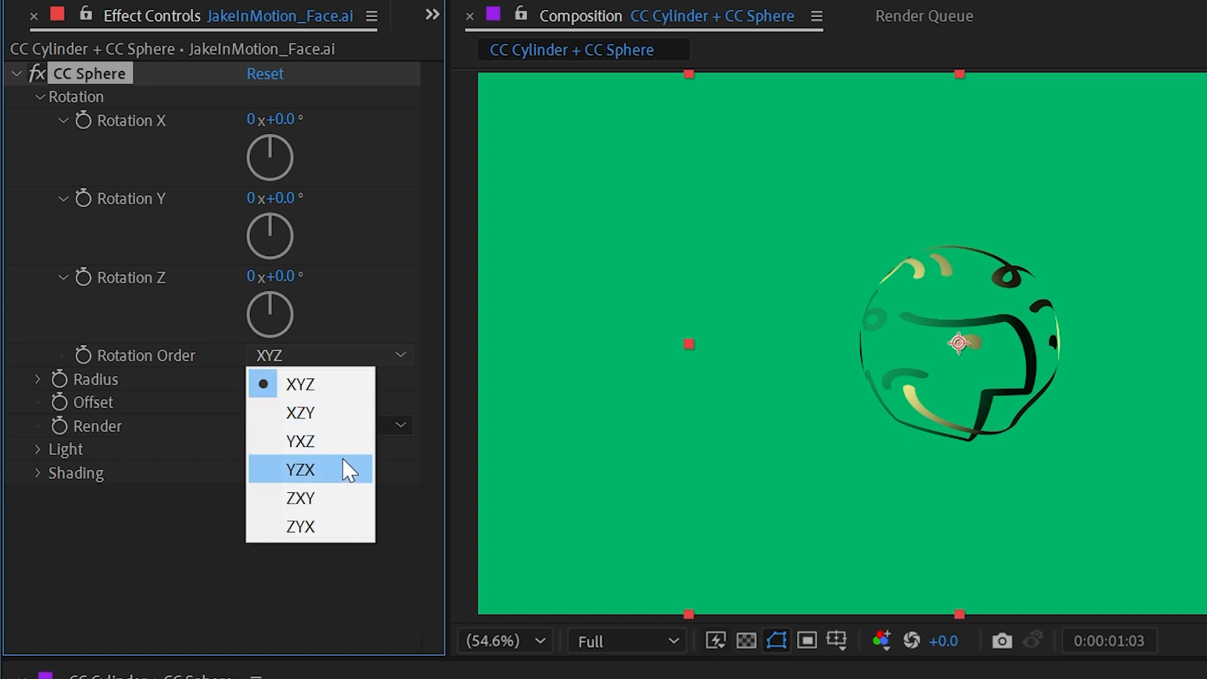
left_click(343, 386)
left_click_drag(276, 119, 341, 160)
key("ctrl+z")
key("ctrl+z")
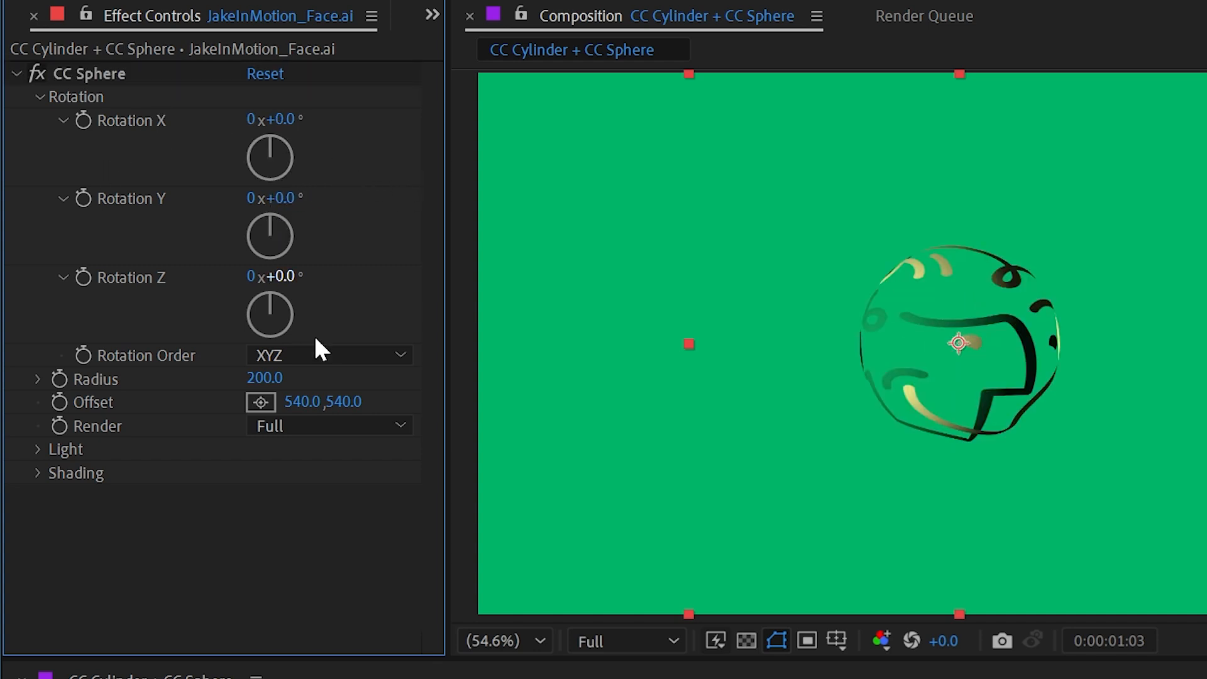
Step: Try combined rotations of 65° on X, 91° on Y and 79° on Z, vary them, and reset the effect
left_click_drag(288, 119, 374, 121)
left_click_drag(288, 204, 412, 189)
left_click_drag(280, 277, 376, 259)
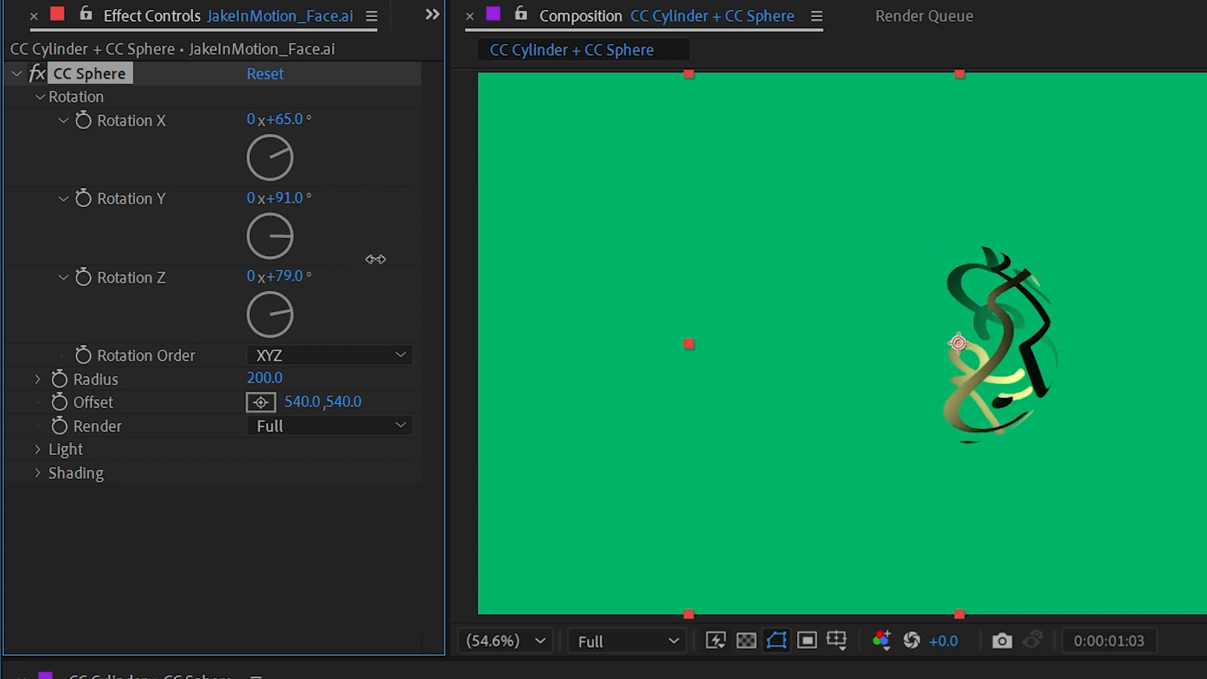
mouse_move(296, 124)
left_mouse_down()
mouse_move(252, 114)
mouse_move(328, 116)
mouse_move(277, 121)
left_mouse_up()
left_click_drag(279, 277, 339, 264)
mouse_move(283, 120)
left_mouse_down()
mouse_move(345, 123)
mouse_move(261, 124)
left_mouse_up()
left_click_drag(277, 198, 390, 188)
left_click(251, 80)
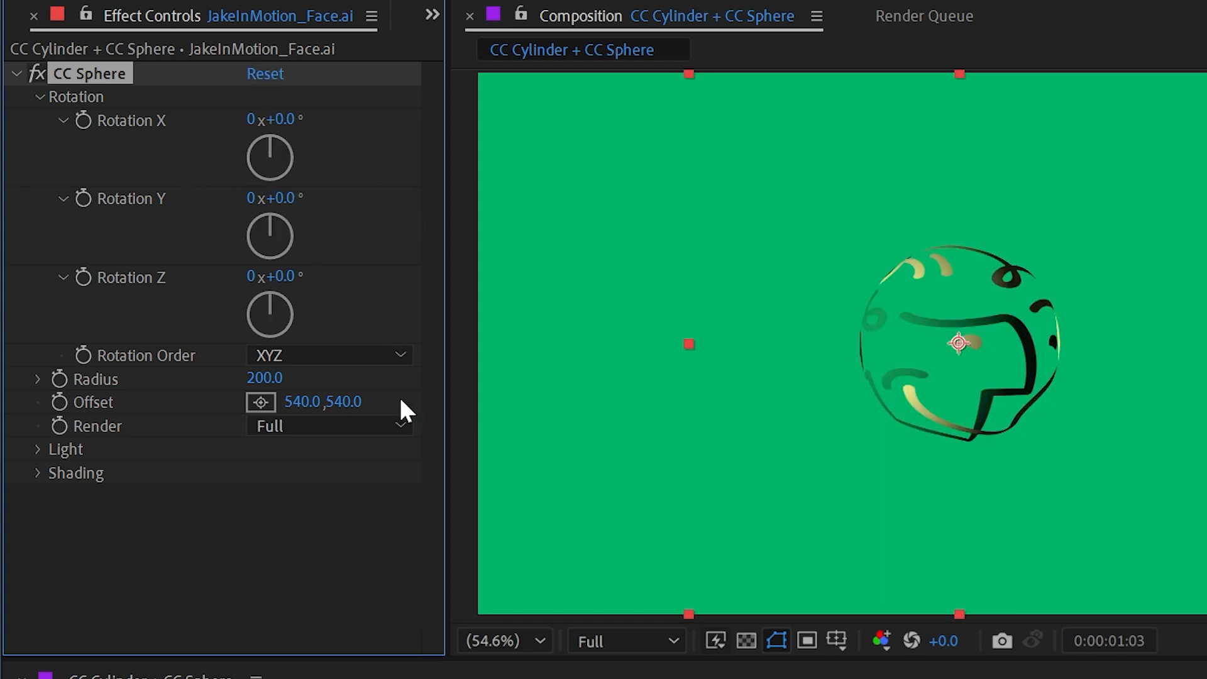
Step: Try the XZY rotation order with different X, Z and Y rotations, restore the defaults and collapse the rotation settings
left_click(333, 356)
left_click(348, 414)
left_click_drag(285, 119, 364, 122)
left_click_drag(283, 281, 380, 277)
mouse_move(279, 198)
left_mouse_down()
mouse_move(366, 199)
mouse_move(271, 192)
left_mouse_up()
left_click(36, 95)
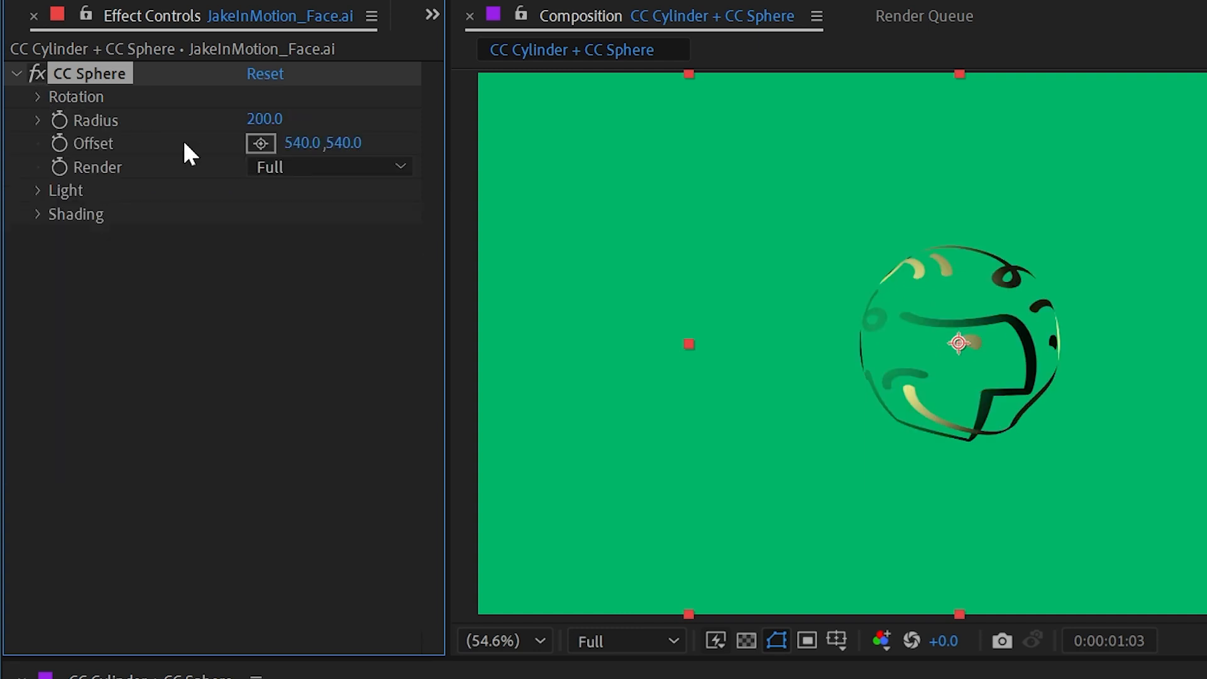
Step: Enlarge the sphere to a radius of 379
left_click_drag(264, 119, 732, 208)
key("ctrl+z")
left_click_drag(264, 119, 493, 102)
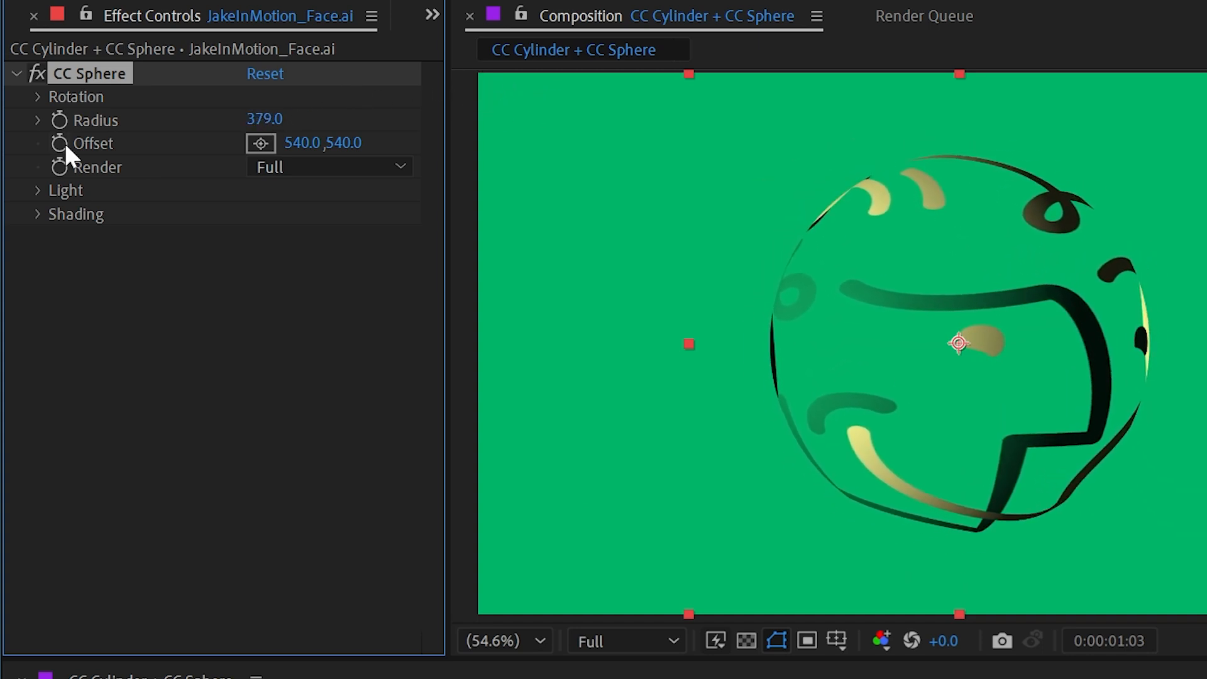
Step: Try moving the sphere's offset to 424, 540 and repositioning its centre in the composition, and undo both moves
left_click_drag(294, 149, 149, 152)
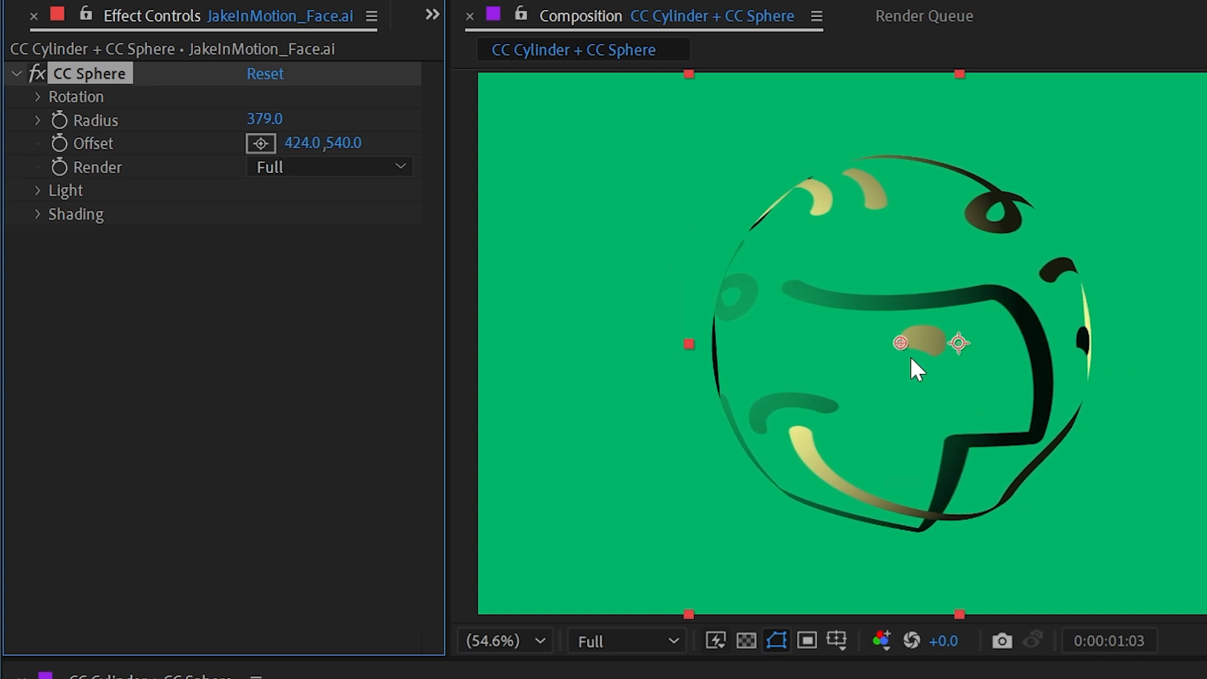
left_click_drag(897, 342, 978, 322)
key("ctrl+z")
key("ctrl+z")
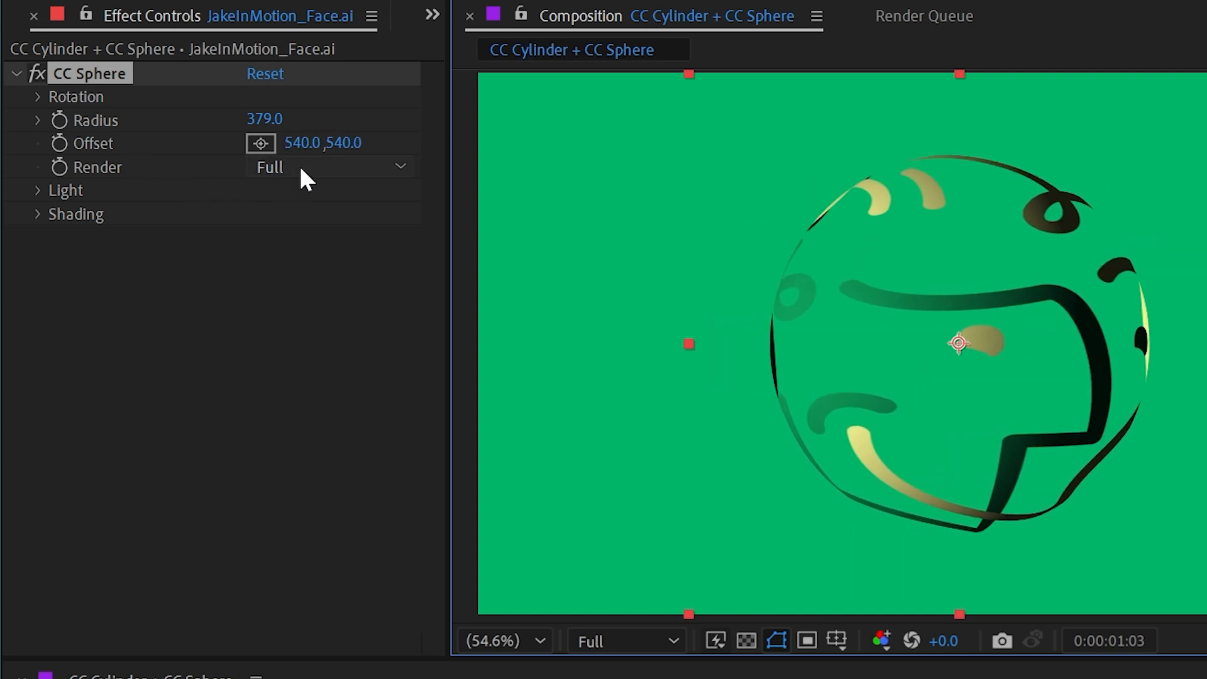
Step: Compare the sphere's Outside and Inside render modes, ending on Outside
left_click(330, 167)
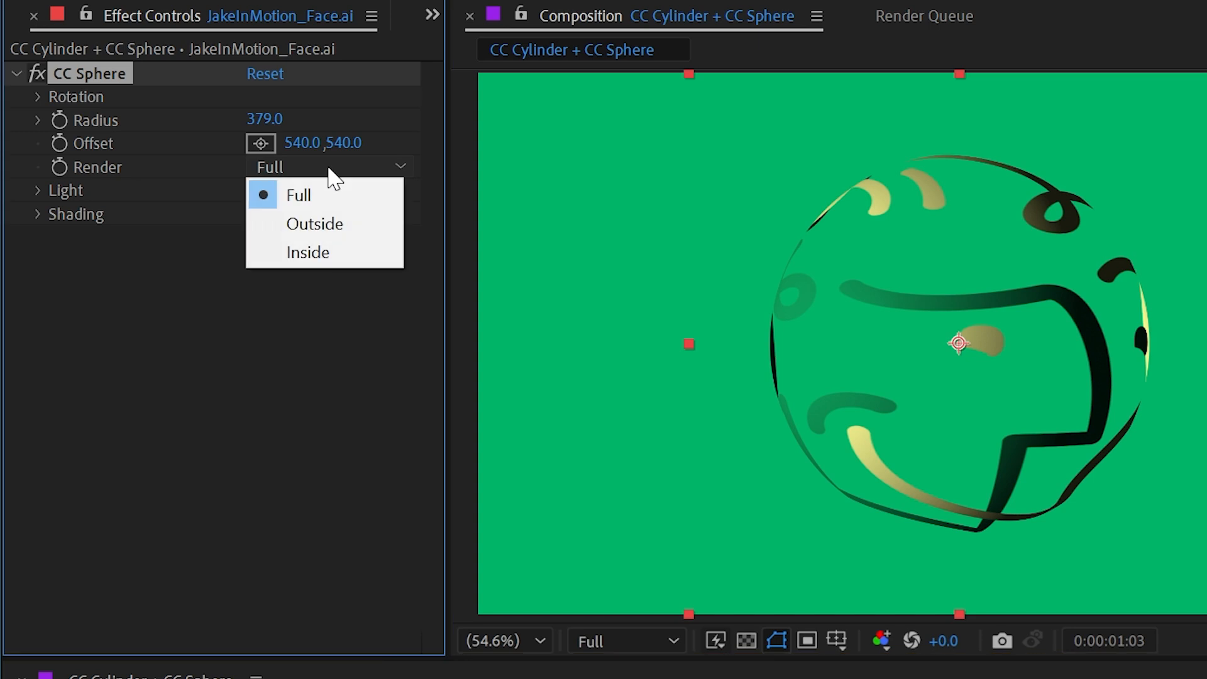
left_click(331, 226)
left_click(305, 167)
left_click(309, 254)
left_click(293, 167)
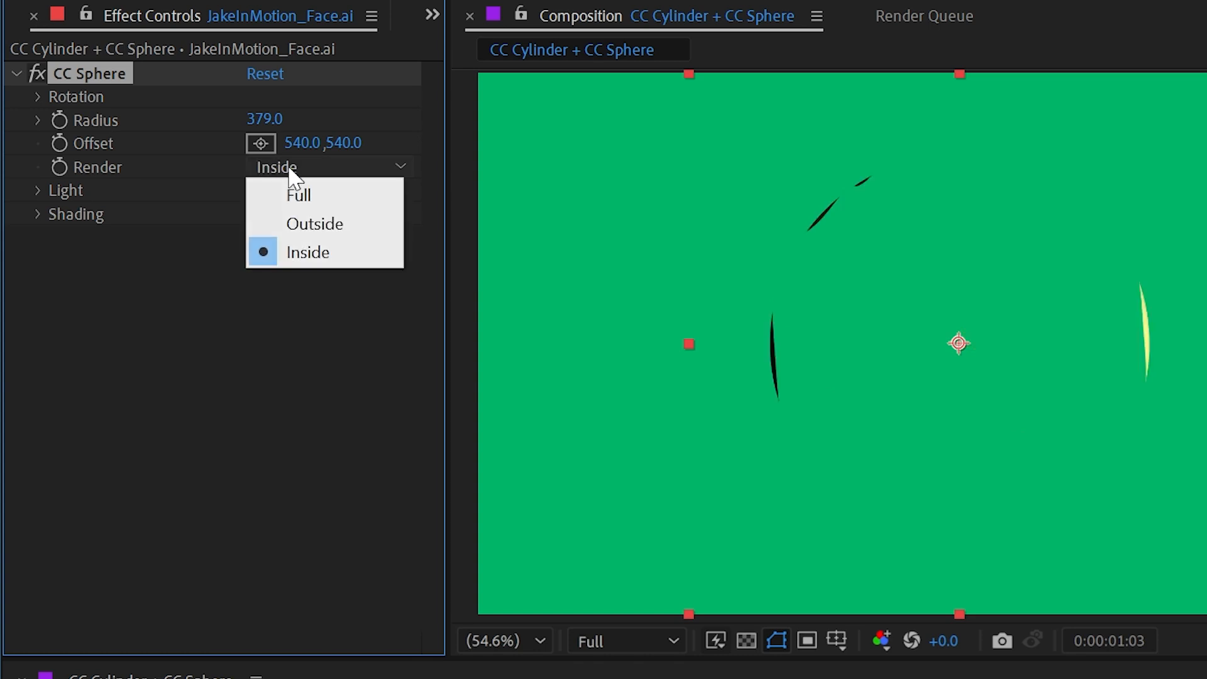
left_click(303, 221)
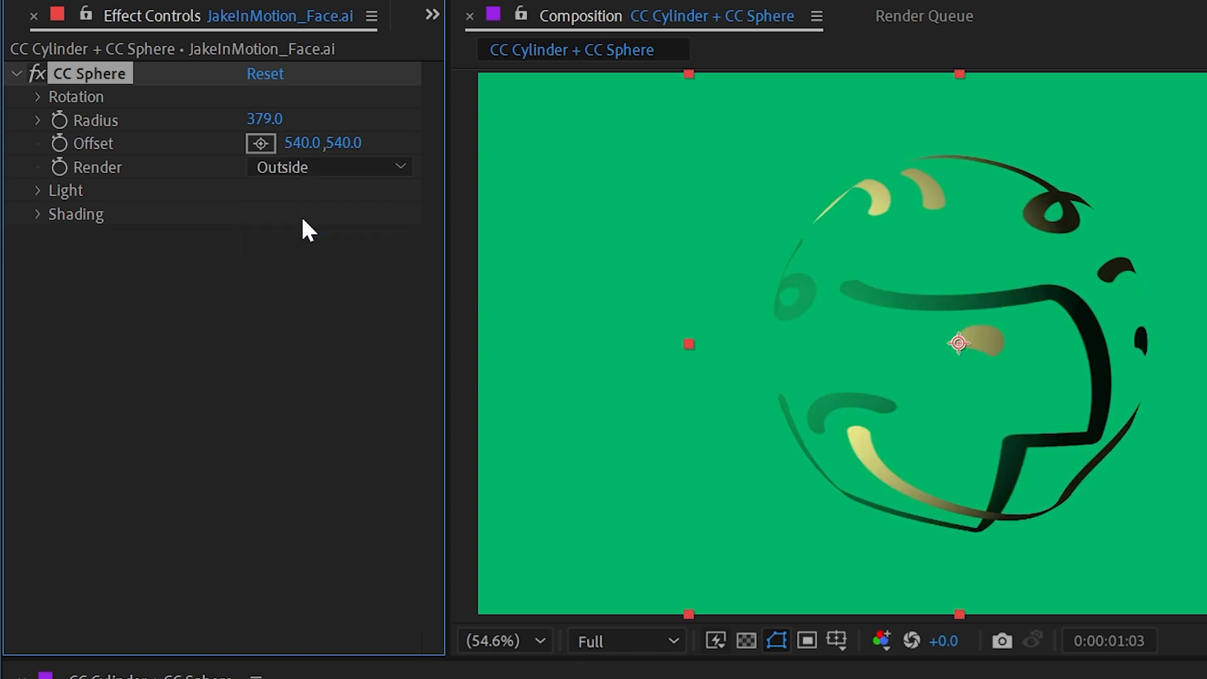
Step: Try X and Y rotations on the outside-only sphere and undo each one
left_click(39, 97)
left_click_drag(286, 121, 299, 119)
key("ctrl+z")
left_click_drag(283, 198, 375, 191)
key("ctrl+z")
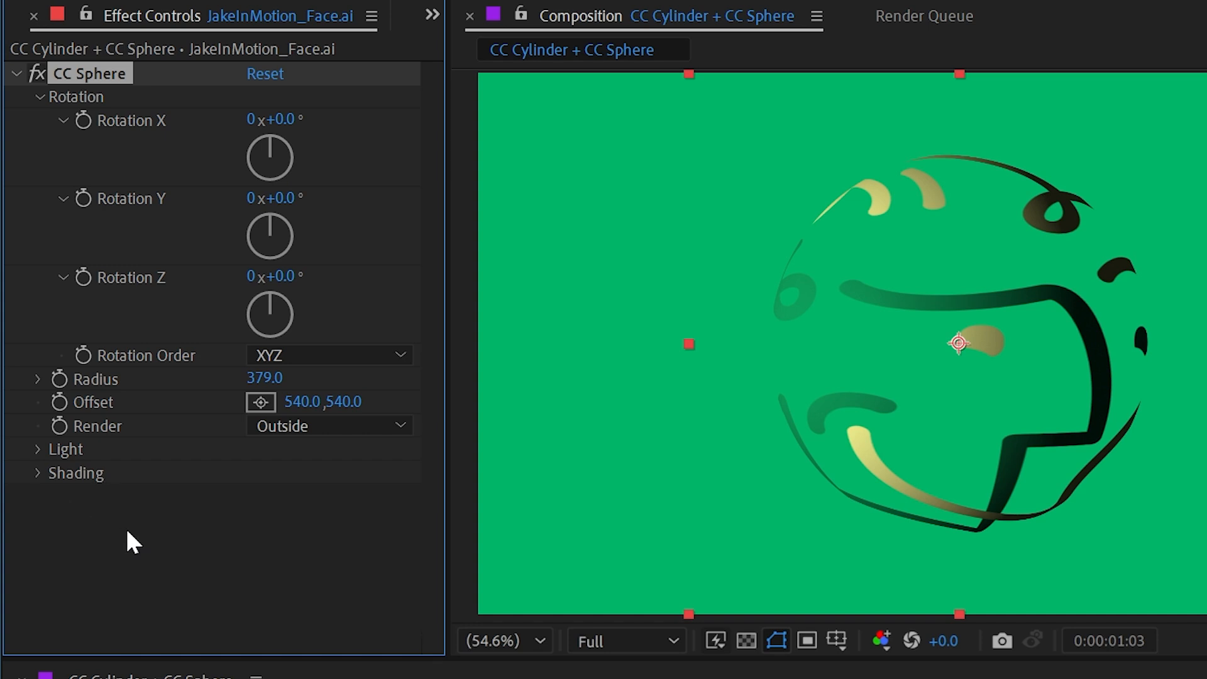
Step: Set the sphere's render mode back to Full and collapse the rotation settings
left_click(283, 426)
left_click(280, 453)
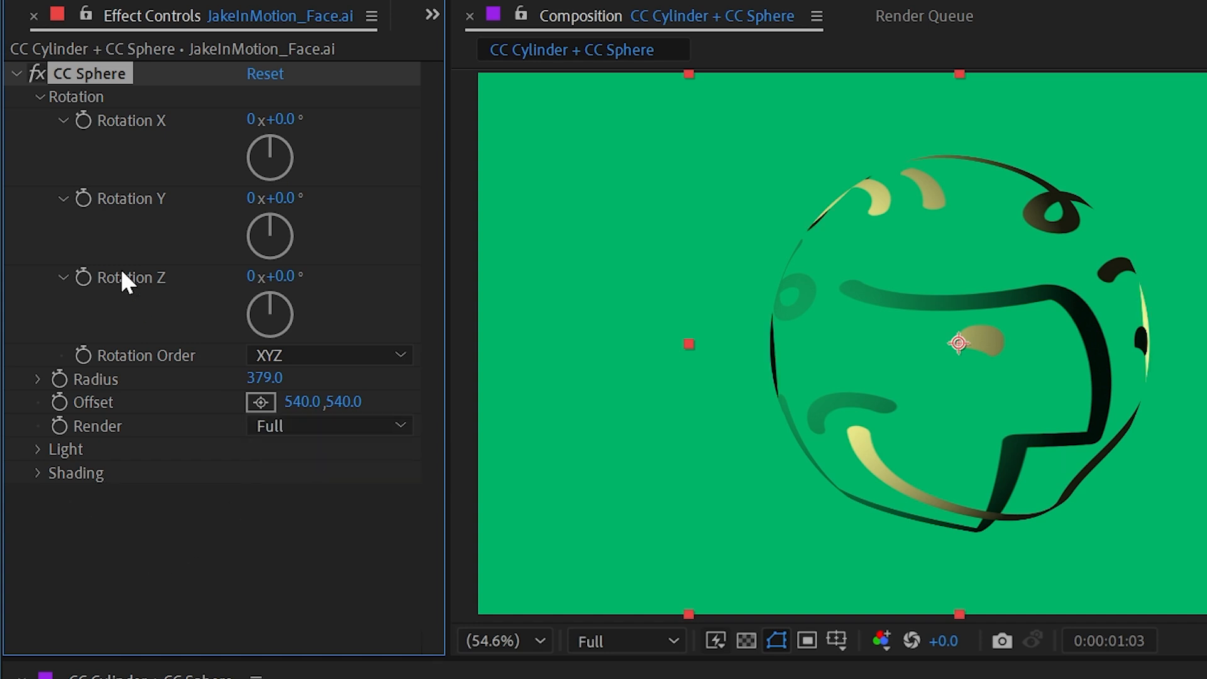
left_click(39, 97)
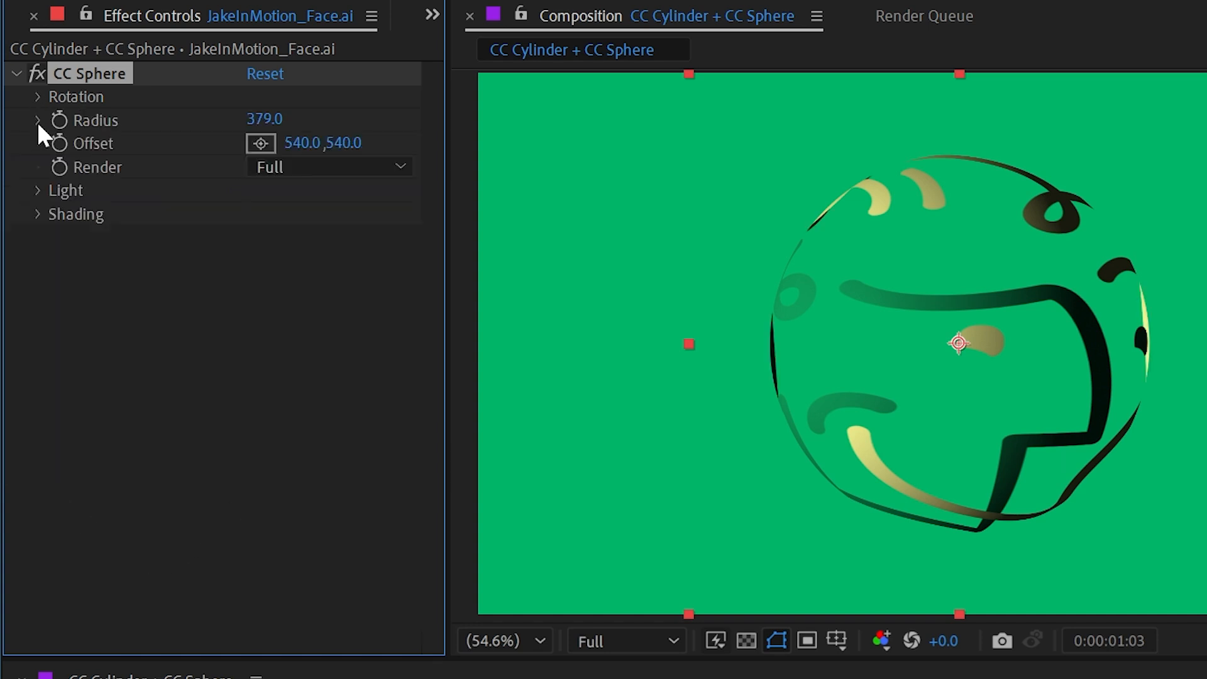
Step: Expand the light settings, try a stronger Light Intensity and undo it
left_click(39, 189)
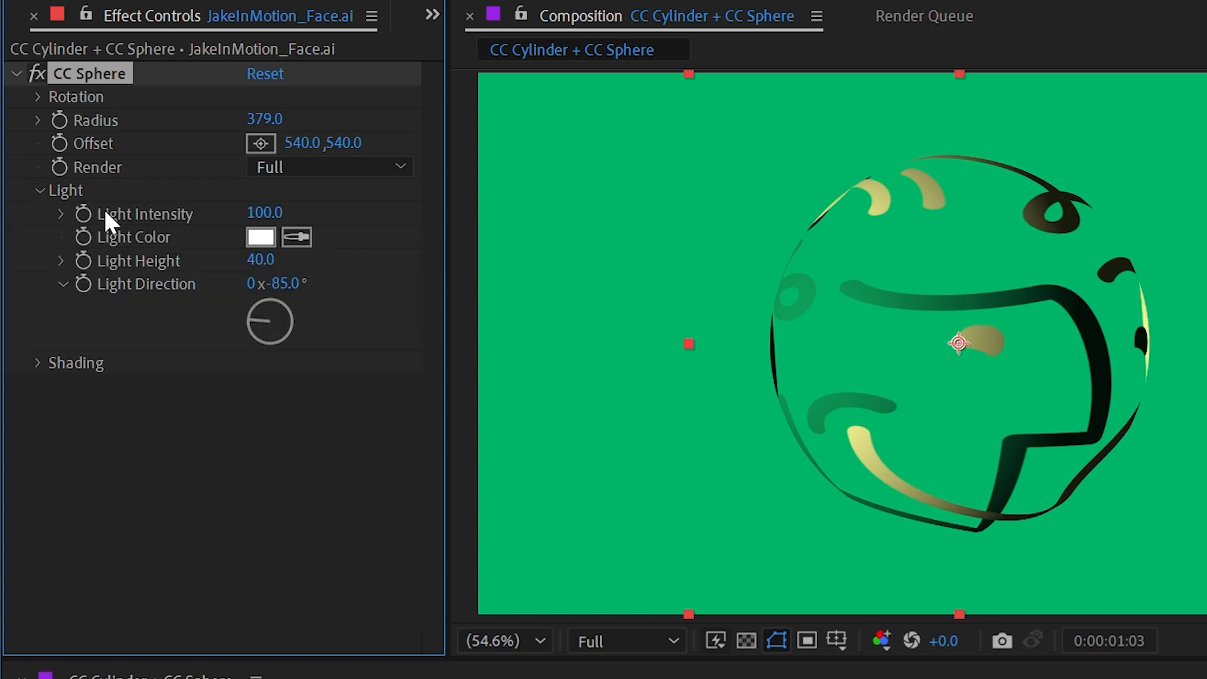
mouse_move(252, 212)
left_mouse_down()
mouse_move(22, 210)
mouse_move(395, 206)
mouse_move(126, 208)
mouse_move(404, 194)
mouse_move(272, 210)
mouse_move(342, 203)
left_mouse_up()
key("ctrl+z")
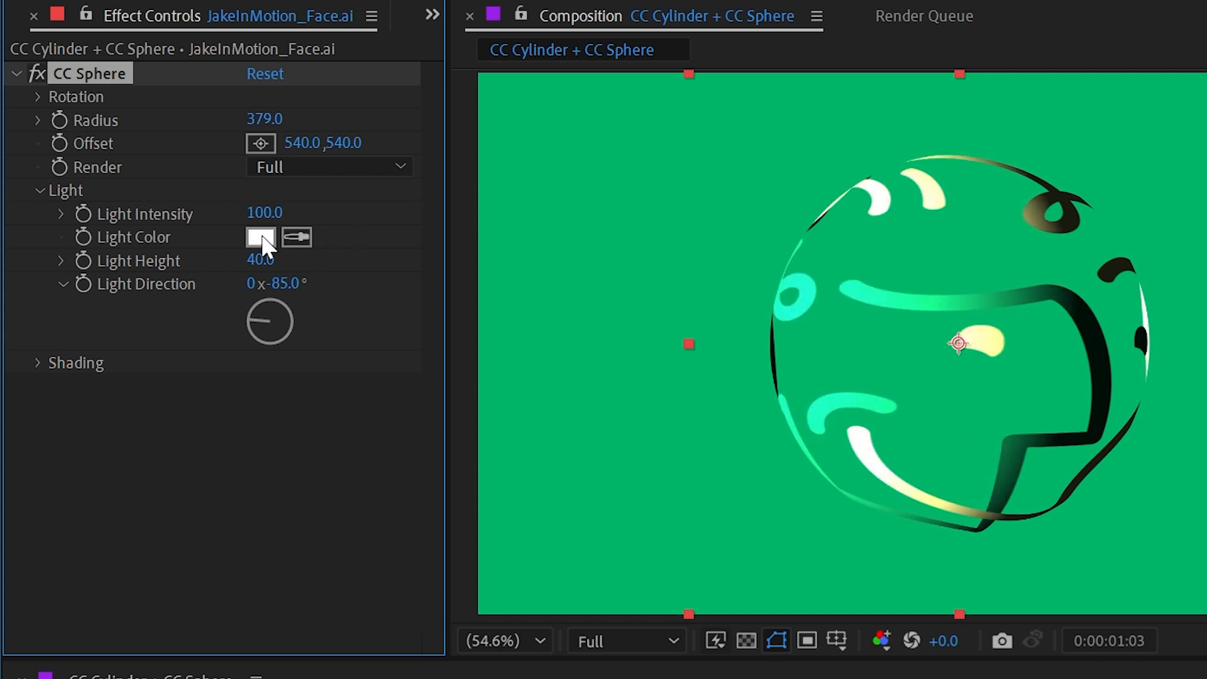
Step: Try a red Light Color on the sphere and cancel the colour change
left_click(258, 237)
left_click_drag(918, 473, 1186, 440)
left_click_drag(1163, 394, 1206, 200)
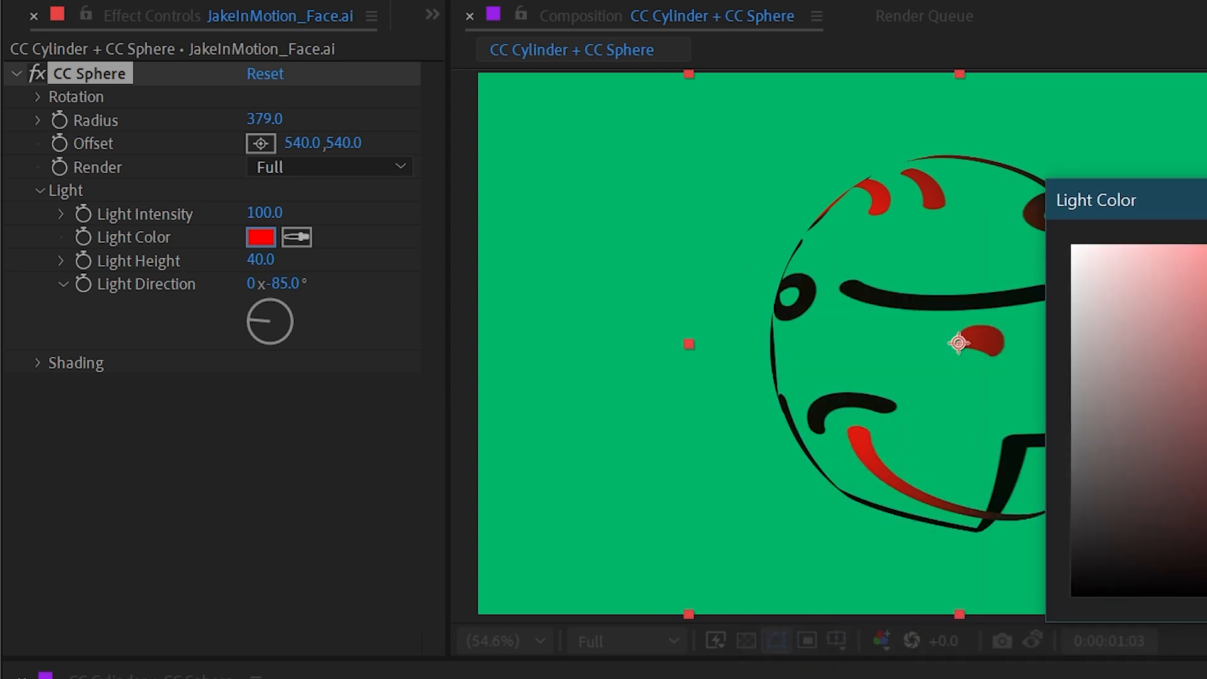
left_click(1206, 460)
key("Escape")
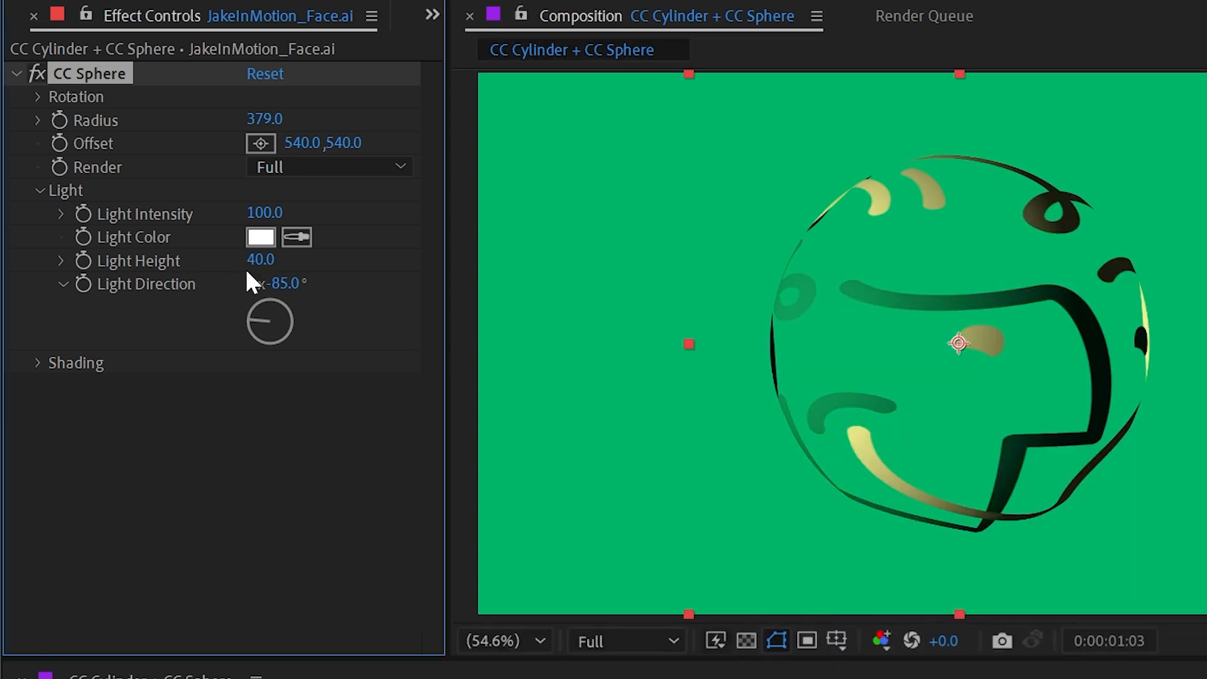
Step: Set the sphere's Light Height to 60 and its Light Direction to 0°
left_click_drag(259, 260, 441, 238)
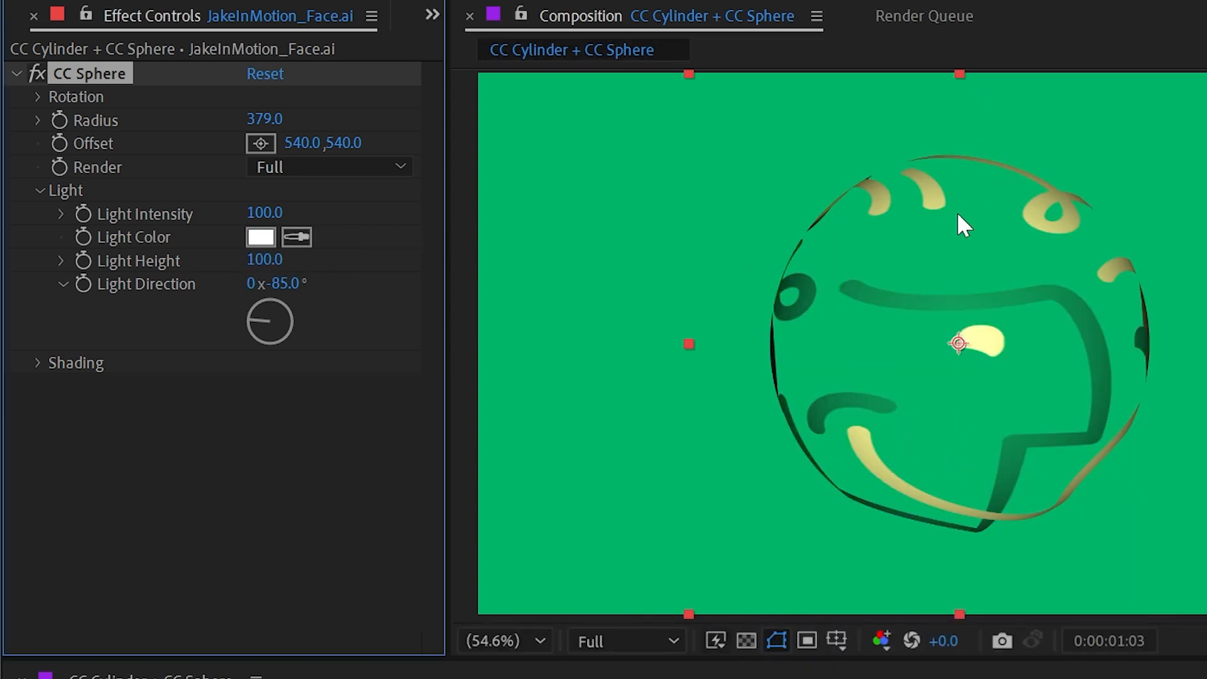
mouse_move(261, 259)
left_mouse_down()
mouse_move(1, 242)
mouse_move(170, 210)
mouse_move(270, 215)
mouse_move(167, 210)
mouse_move(271, 237)
mouse_move(195, 301)
left_mouse_up()
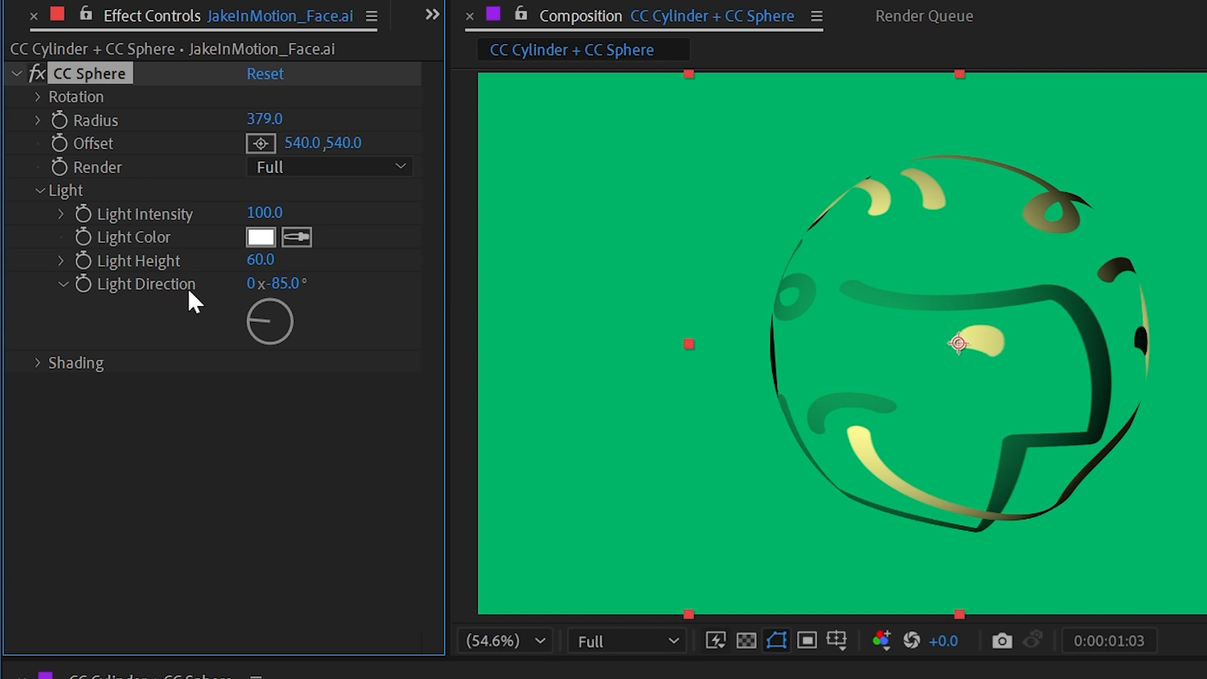
left_click_drag(300, 295, 372, 301)
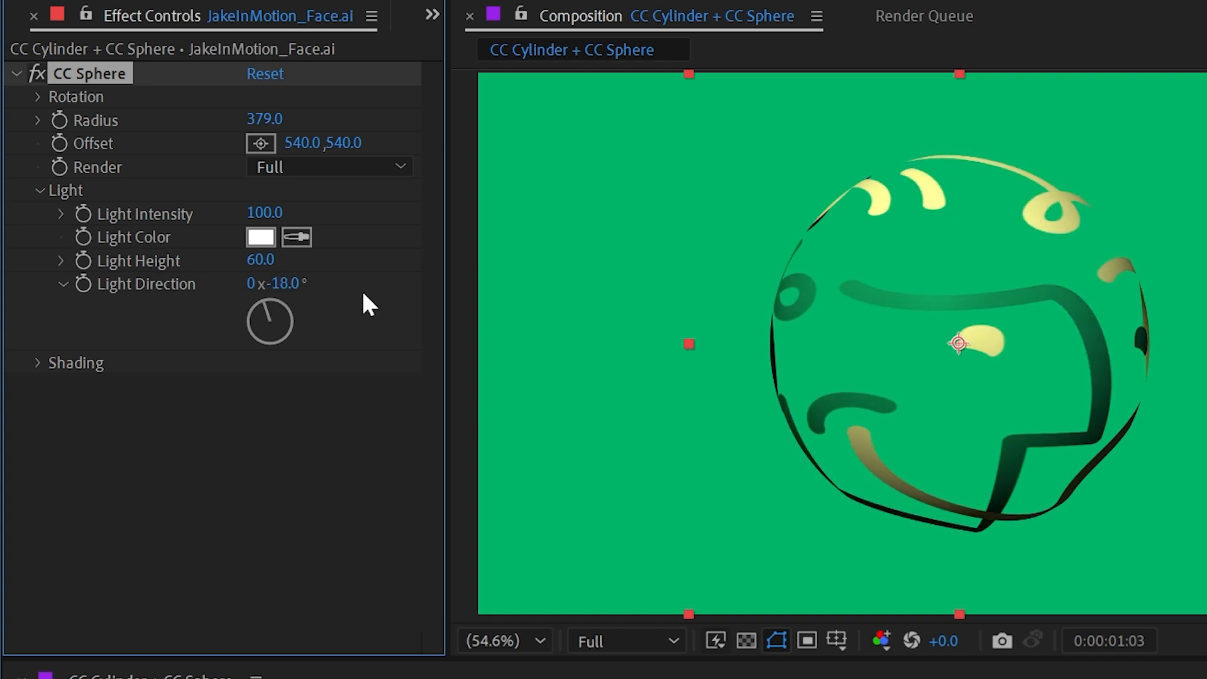
left_click(288, 284)
type("0")
key("Return")
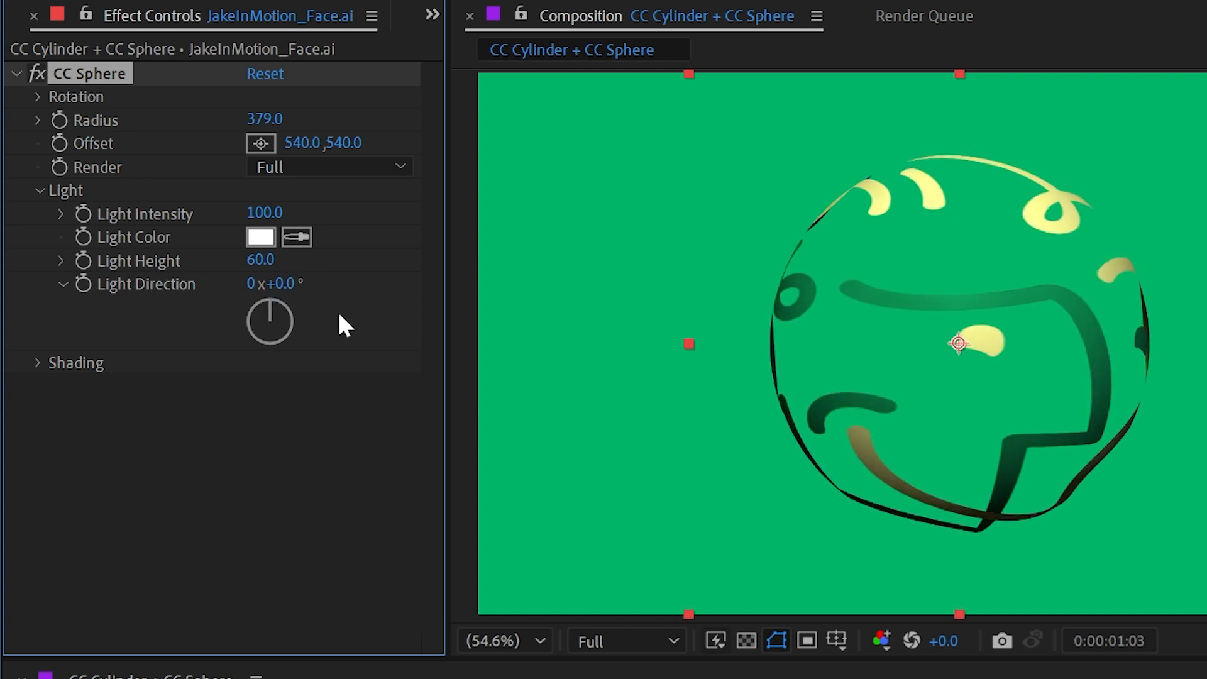
Step: Lower the sphere's Light Height to 0
left_click_drag(264, 259, 170, 264)
left_click(258, 259)
type("0")
key("Return")
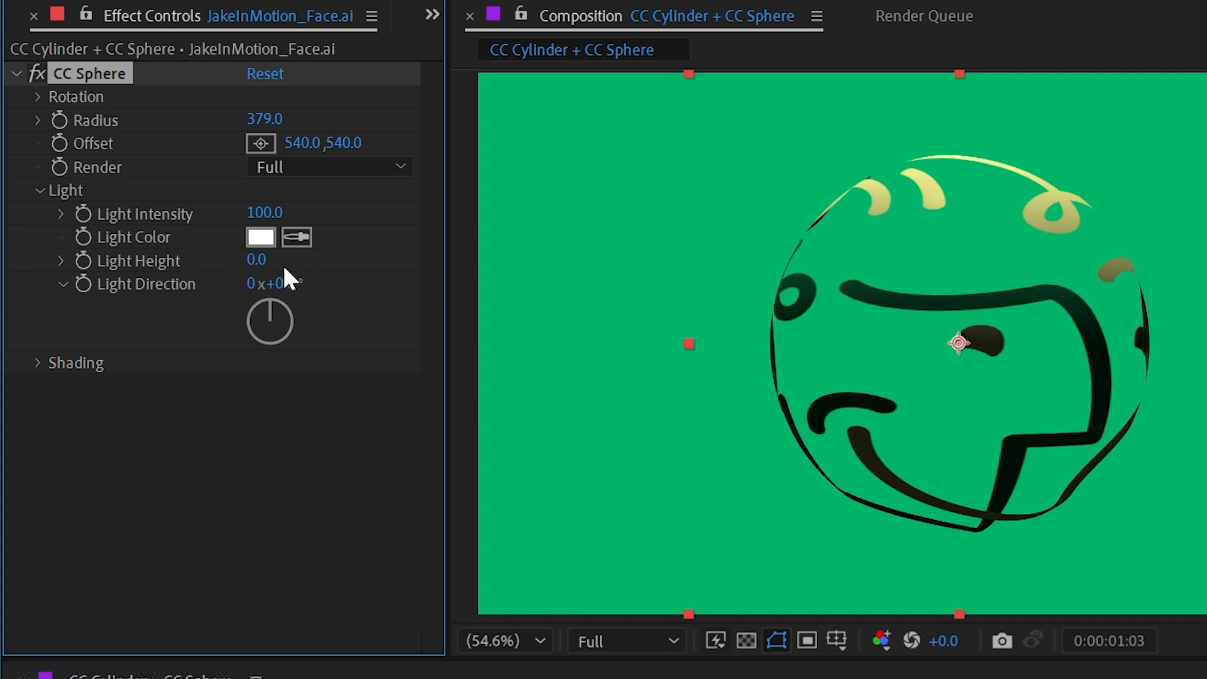
Step: Try a Light Height of -100 on the sphere and return it to 0
left_click(251, 260)
type("-100")
key("Return")
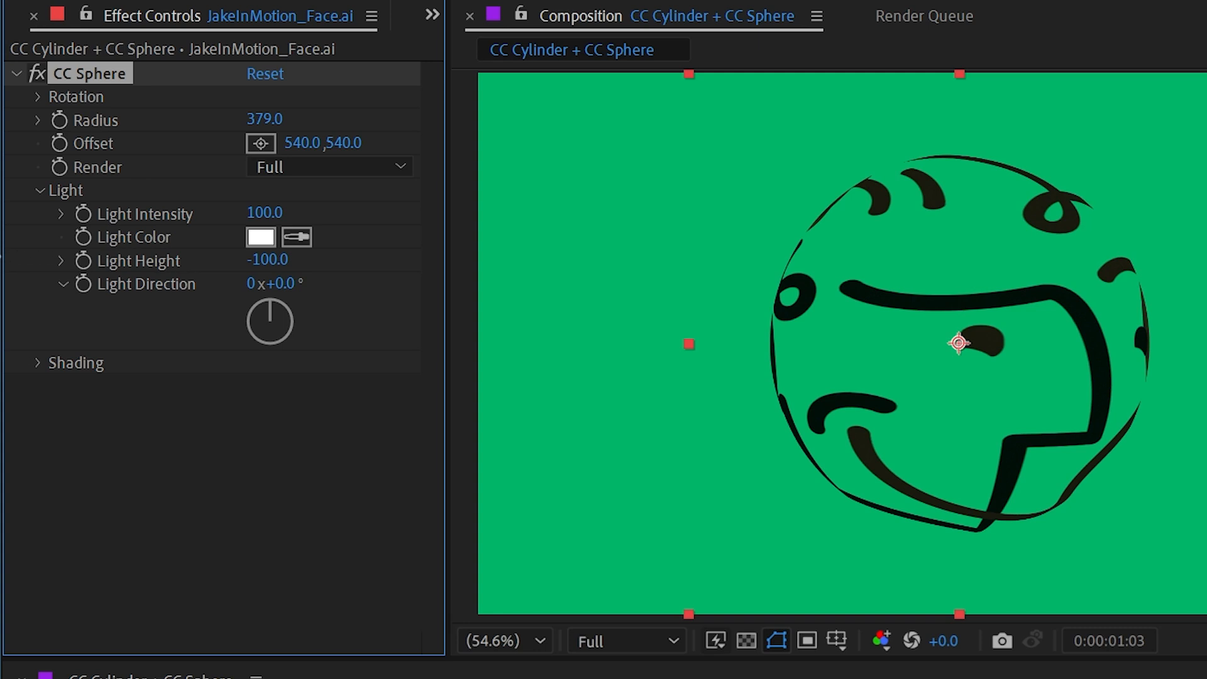
mouse_move(264, 258)
left_mouse_down()
mouse_move(457, 261)
mouse_move(259, 270)
left_mouse_up()
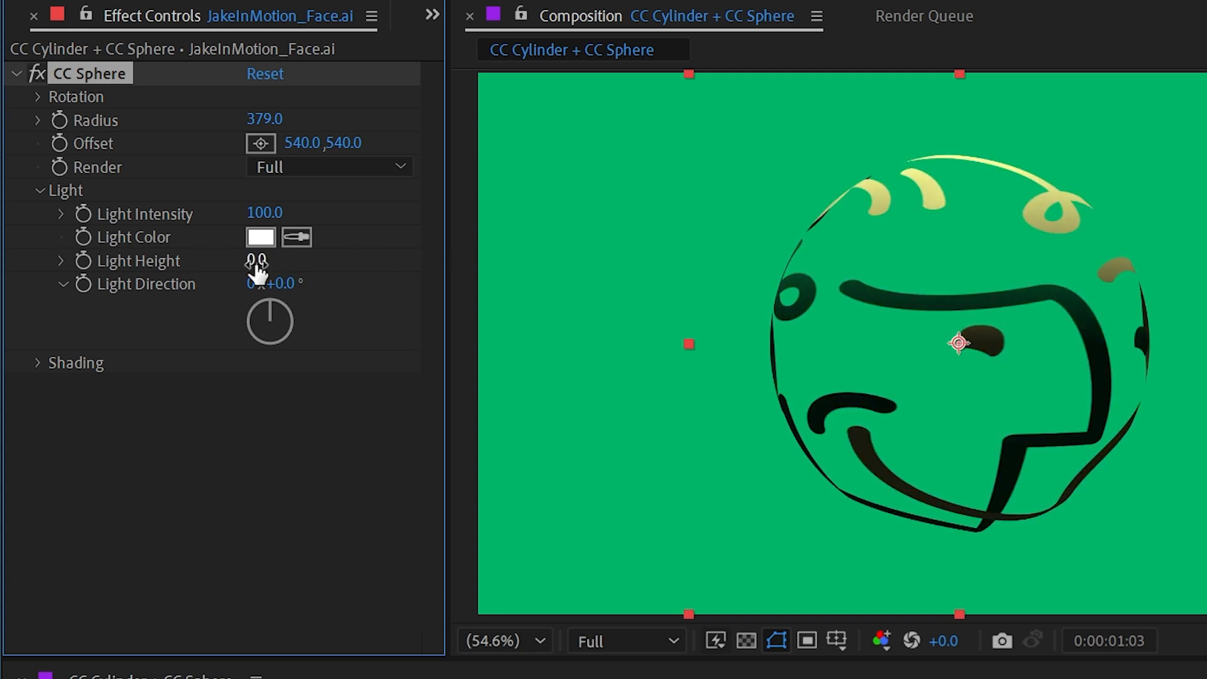
Step: Try a Light Direction of 32°, return it to 0° and set the Light Height to 29
left_click(283, 295)
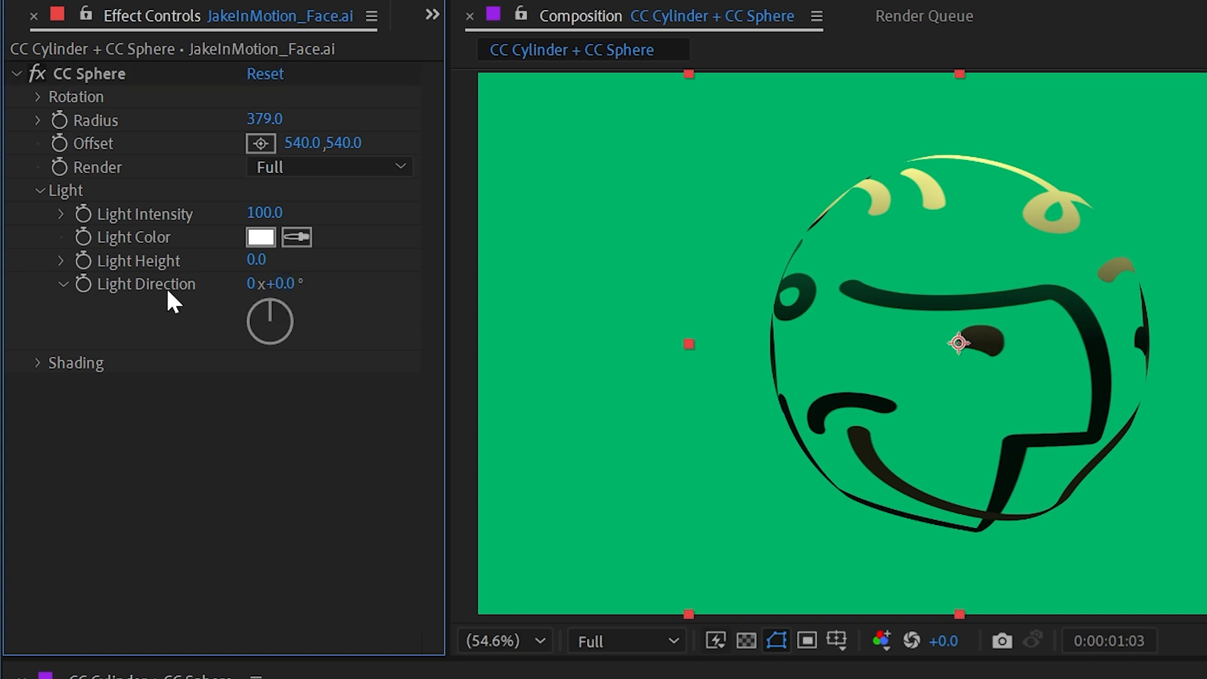
left_click_drag(271, 283, 313, 242)
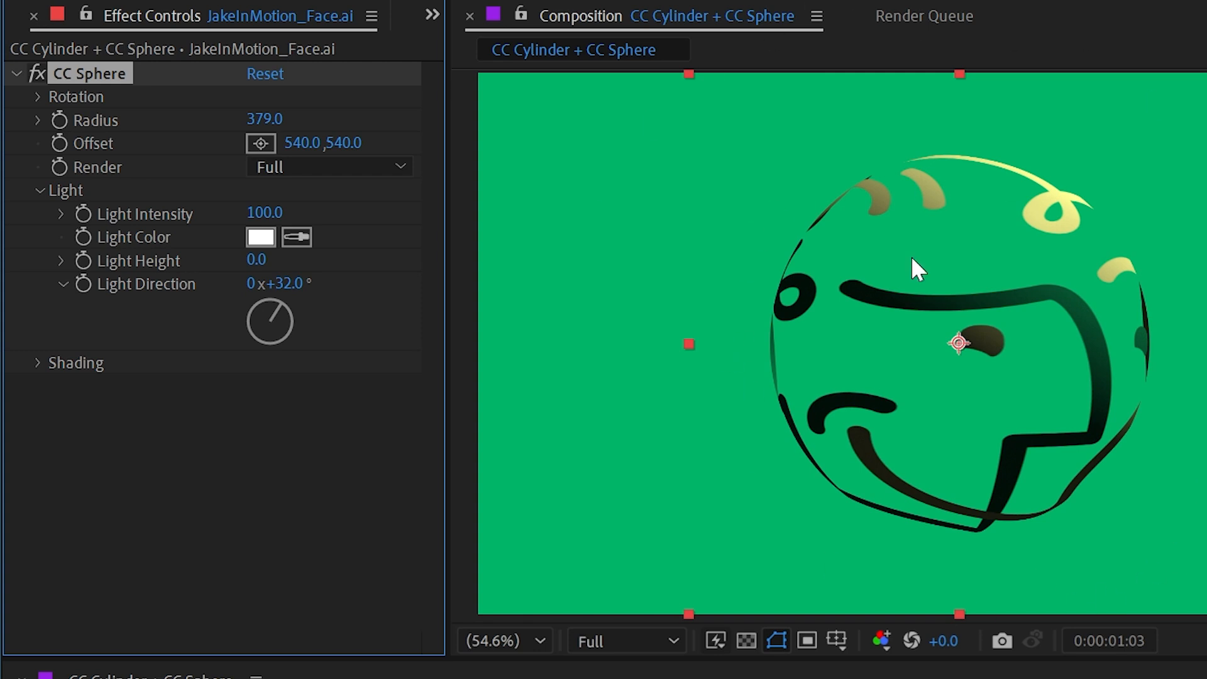
mouse_move(288, 280)
left_mouse_down()
mouse_move(455, 289)
mouse_move(247, 254)
mouse_move(360, 255)
mouse_move(320, 276)
mouse_move(467, 268)
mouse_move(373, 263)
left_mouse_up()
left_click_drag(259, 259, 196, 253)
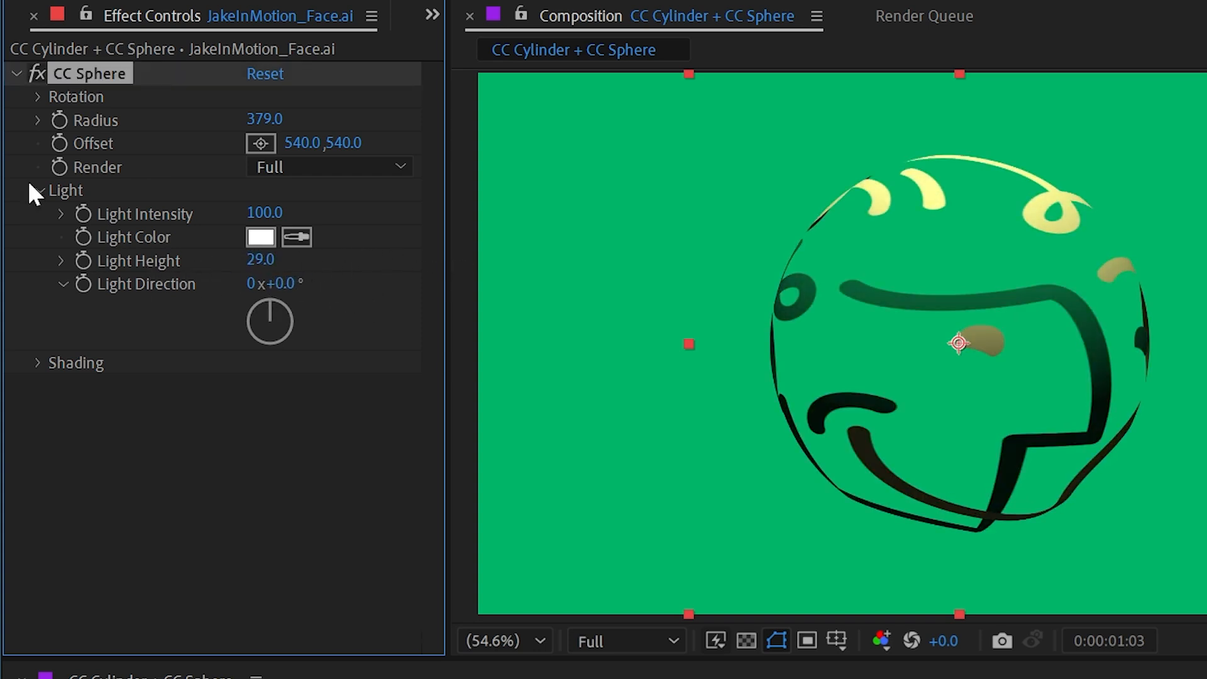
Step: Collapse the light settings and raise the sphere's Ambient shading to 65
left_click(39, 191)
left_click(38, 214)
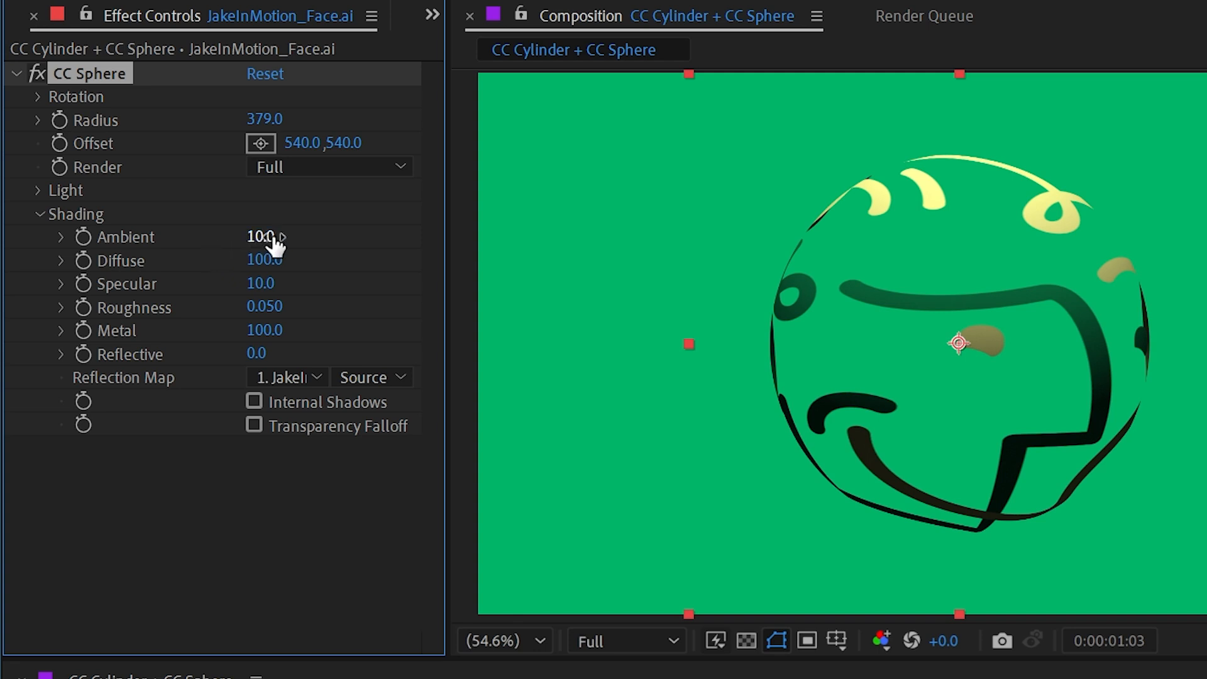
left_click_drag(260, 236, 308, 234)
left_click_drag(342, 238, 334, 238)
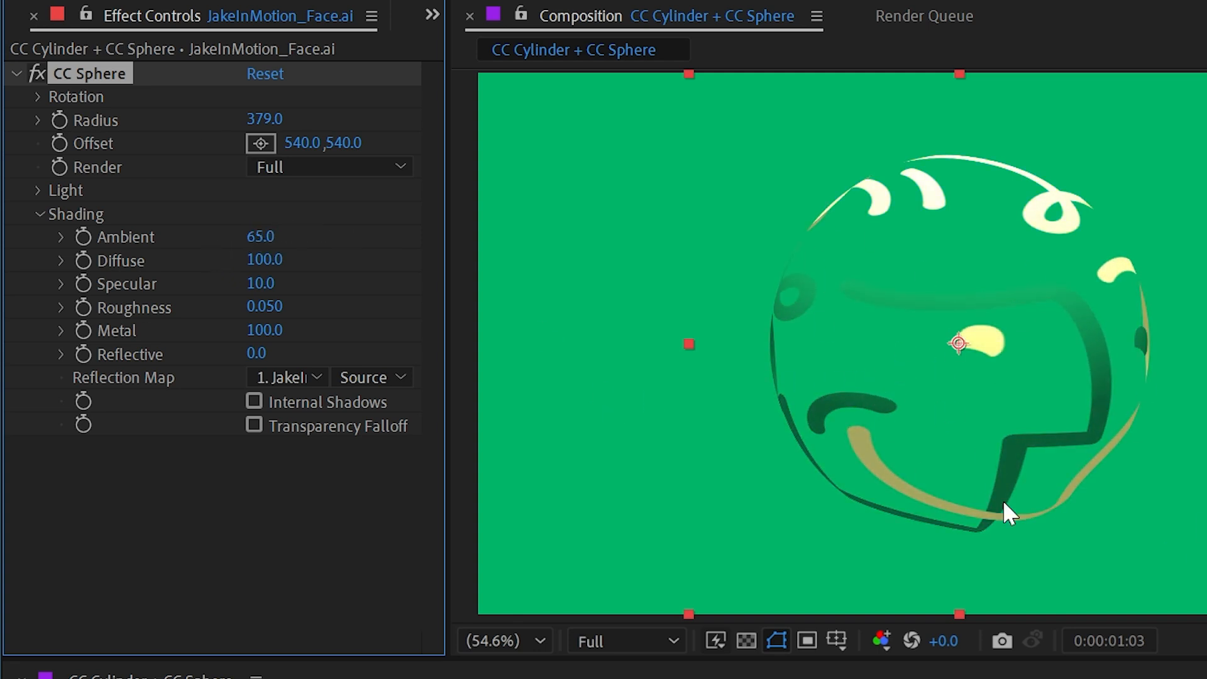
Step: Try a Diffuse of 48 and a Specular of 100 on the face sphere, and undo the Specular change
mouse_move(265, 259)
left_mouse_down()
mouse_move(168, 258)
mouse_move(189, 243)
mouse_move(169, 243)
left_mouse_up()
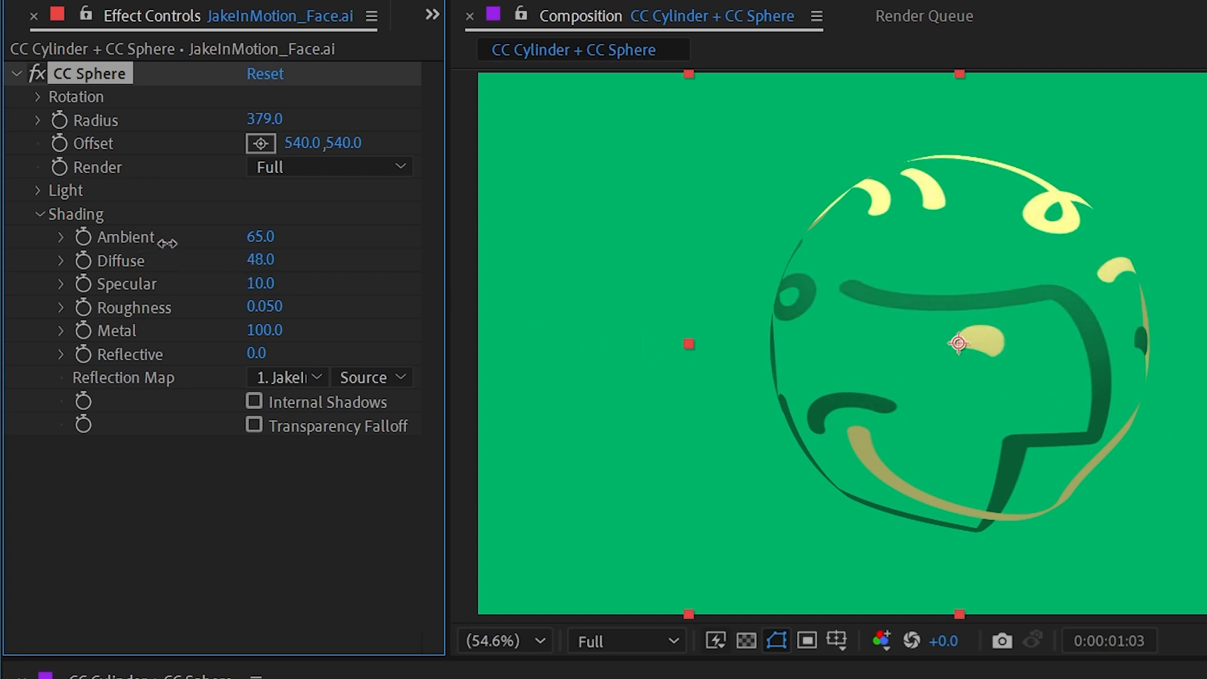
left_click(260, 284)
type("100")
key("Return")
key("ctrl+z")
Step: Set the sphere's shading to Ambient 0, Diffuse 100 and Specular 100
left_click_drag(260, 239, 369, 257)
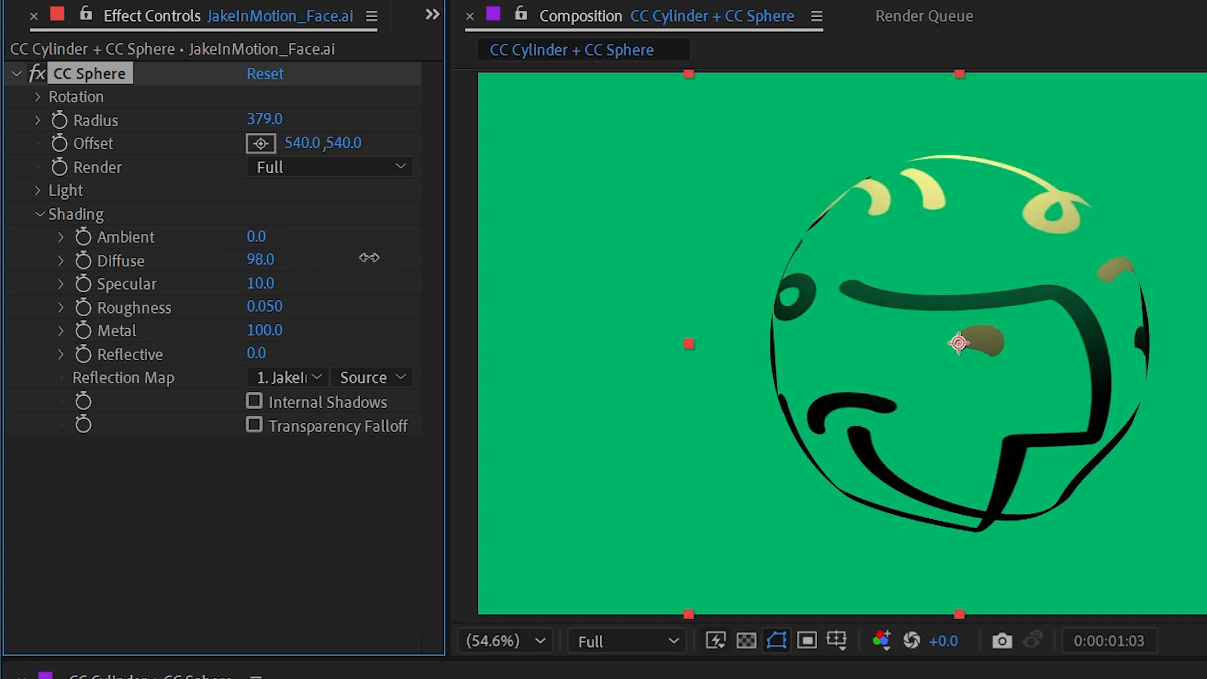
left_click_drag(260, 284, 627, 271)
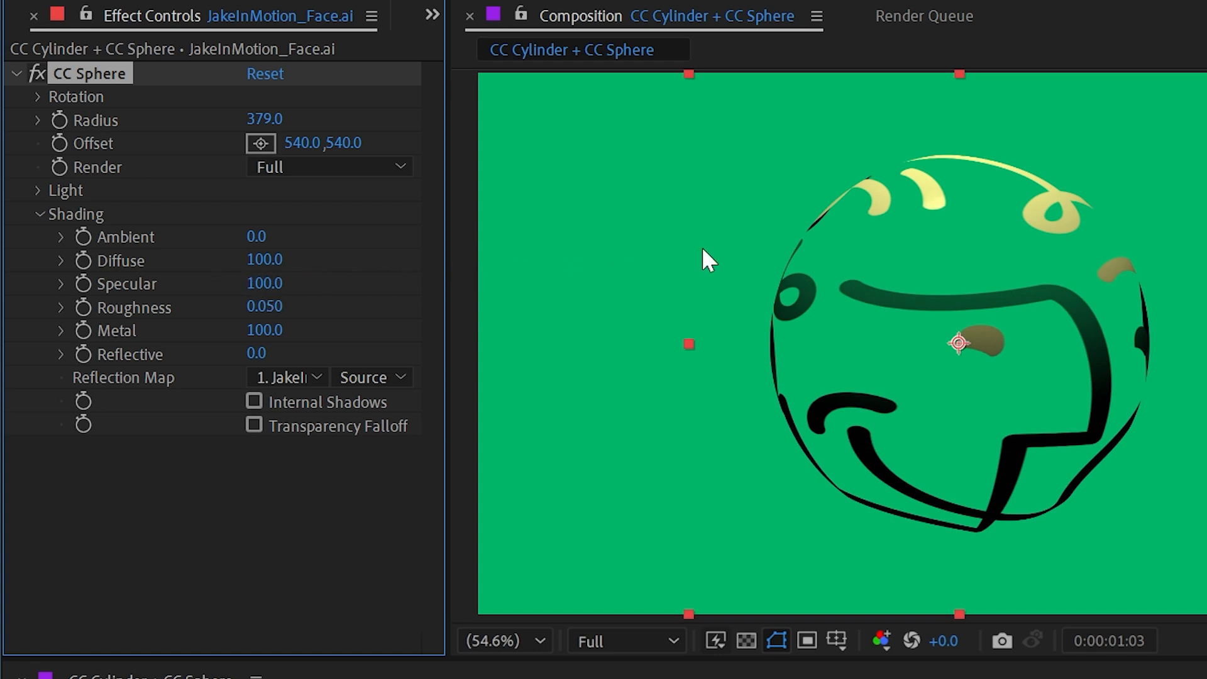
key("period")
key("period")
key("period")
left_click_drag(997, 175, 880, 326)
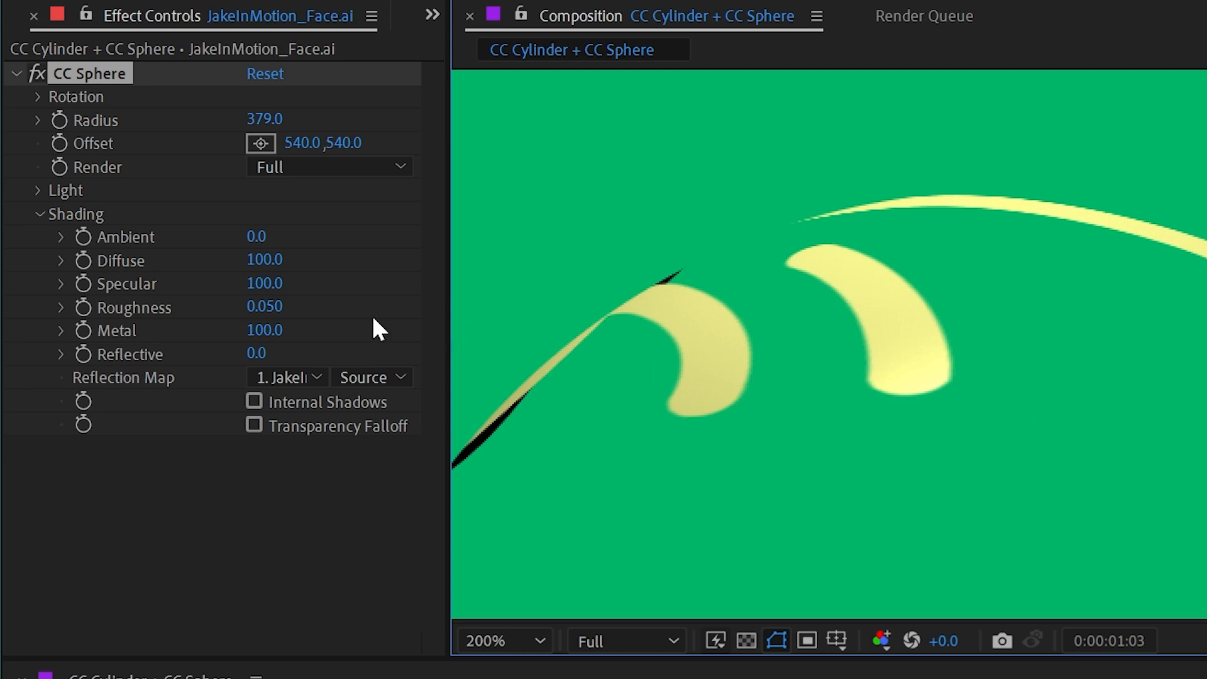
mouse_move(256, 286)
left_mouse_down()
mouse_move(208, 285)
mouse_move(380, 292)
mouse_move(317, 280)
left_mouse_up()
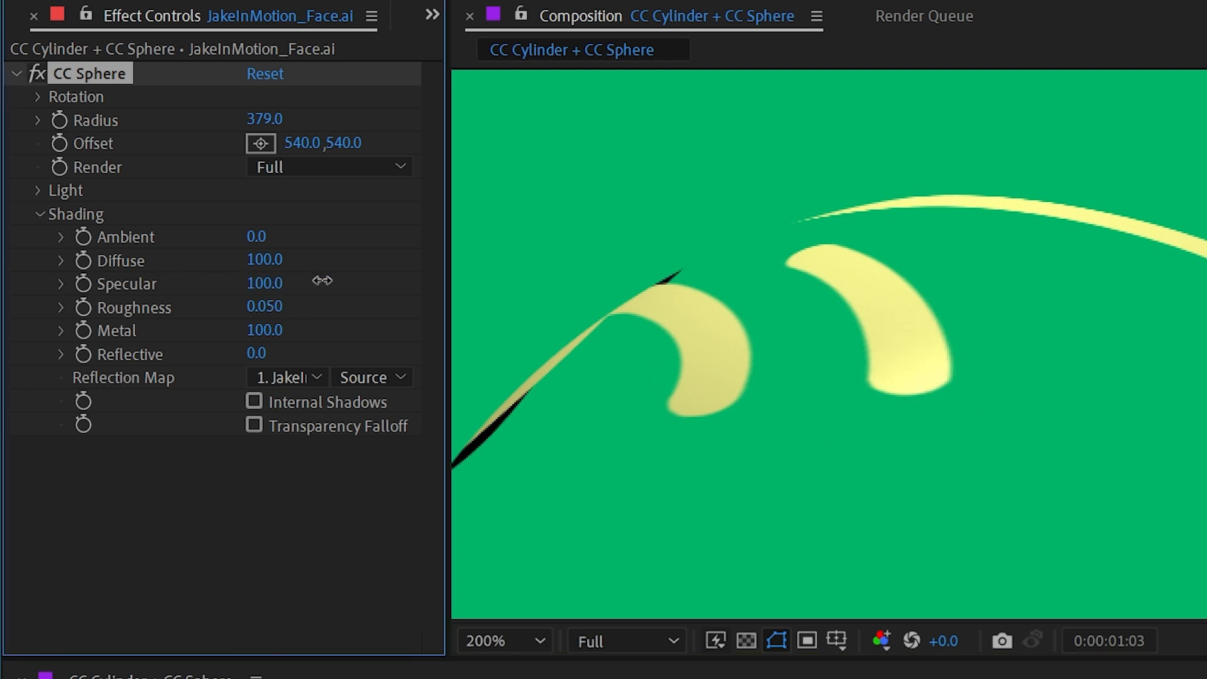
Step: Set the sphere's Light Height to -23, its Specular to 96 and its Metal to 0
left_click(39, 191)
left_click_drag(262, 260, 174, 252)
scroll(989, 342, "down", 2)
left_click_drag(256, 432, 6, 438)
left_click_drag(258, 479, 205, 377)
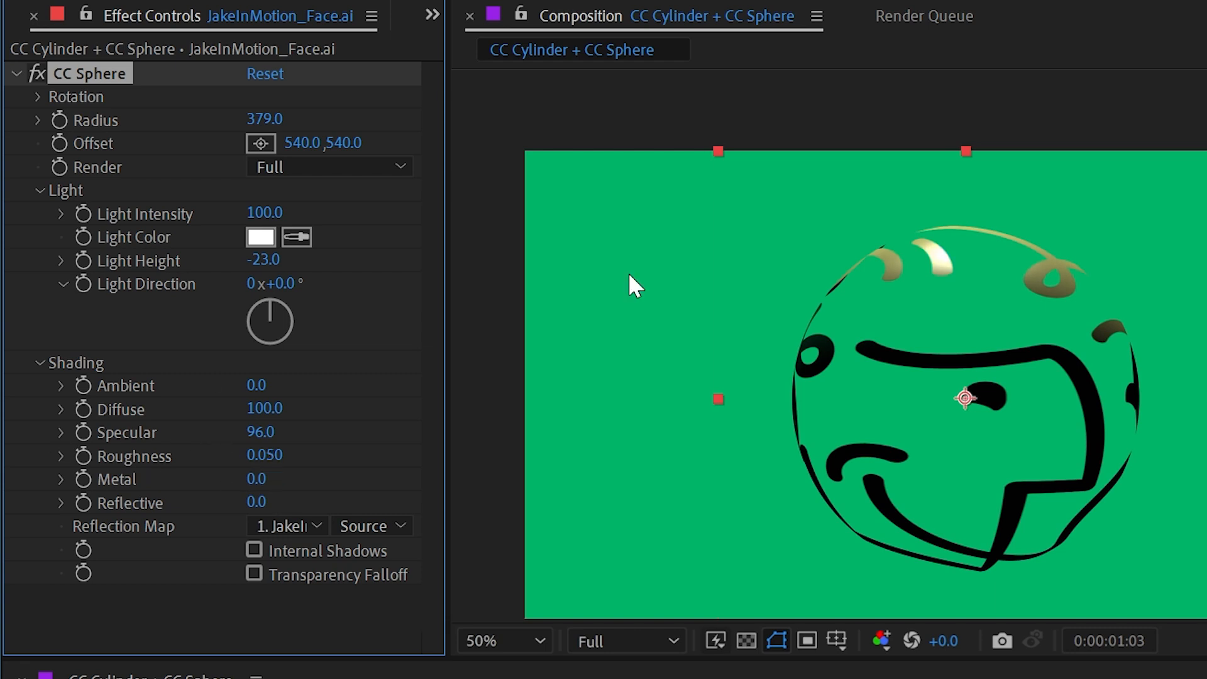
Step: Try a Metal value of 100 on the sphere's highlight and return it to 0
scroll(1005, 222, "up", 4)
left_click_drag(978, 221, 910, 426)
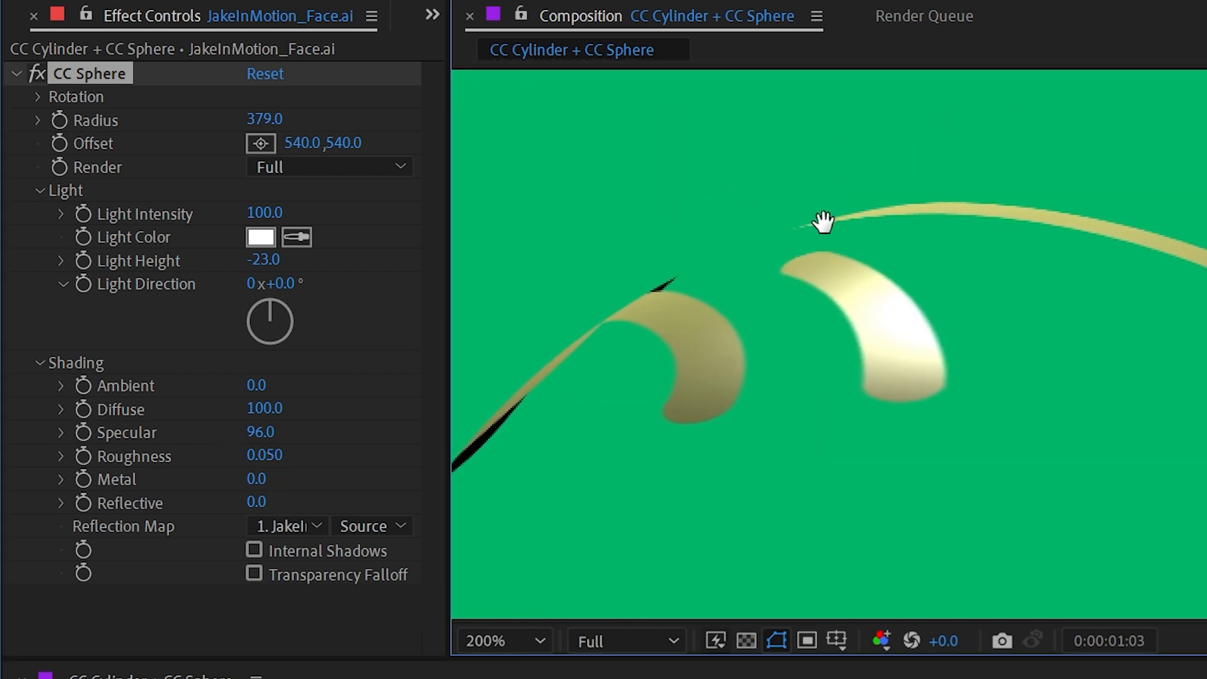
left_click_drag(257, 479, 459, 471)
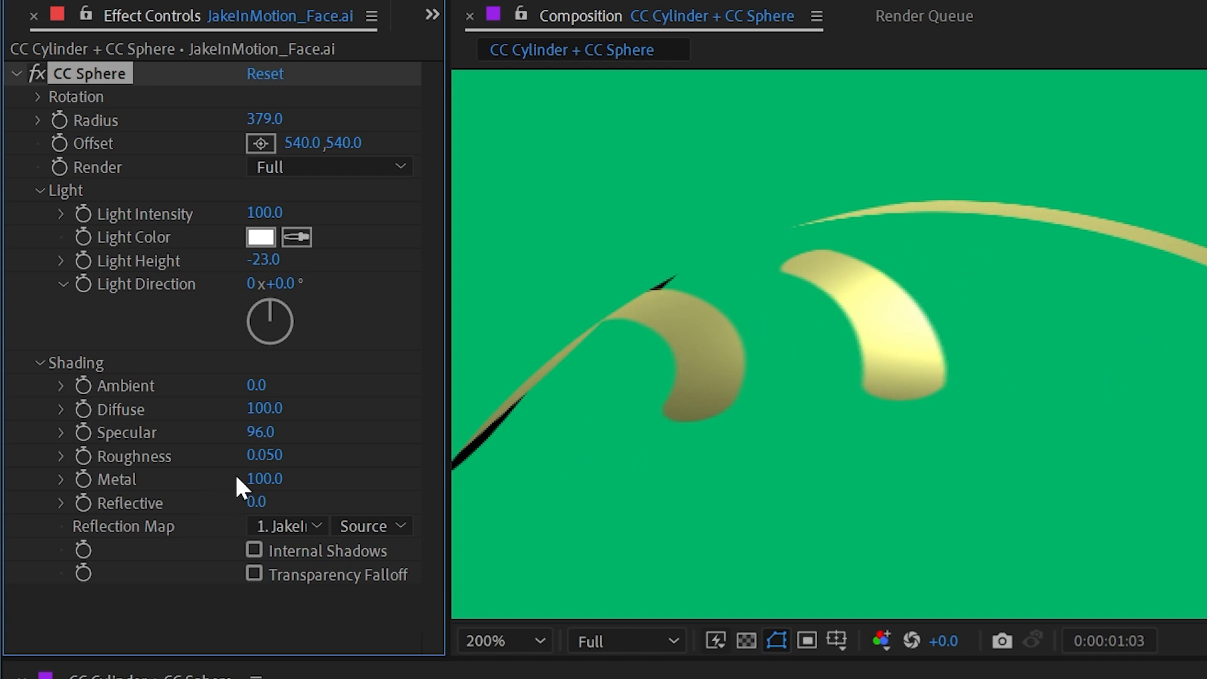
left_click_drag(264, 479, 76, 492)
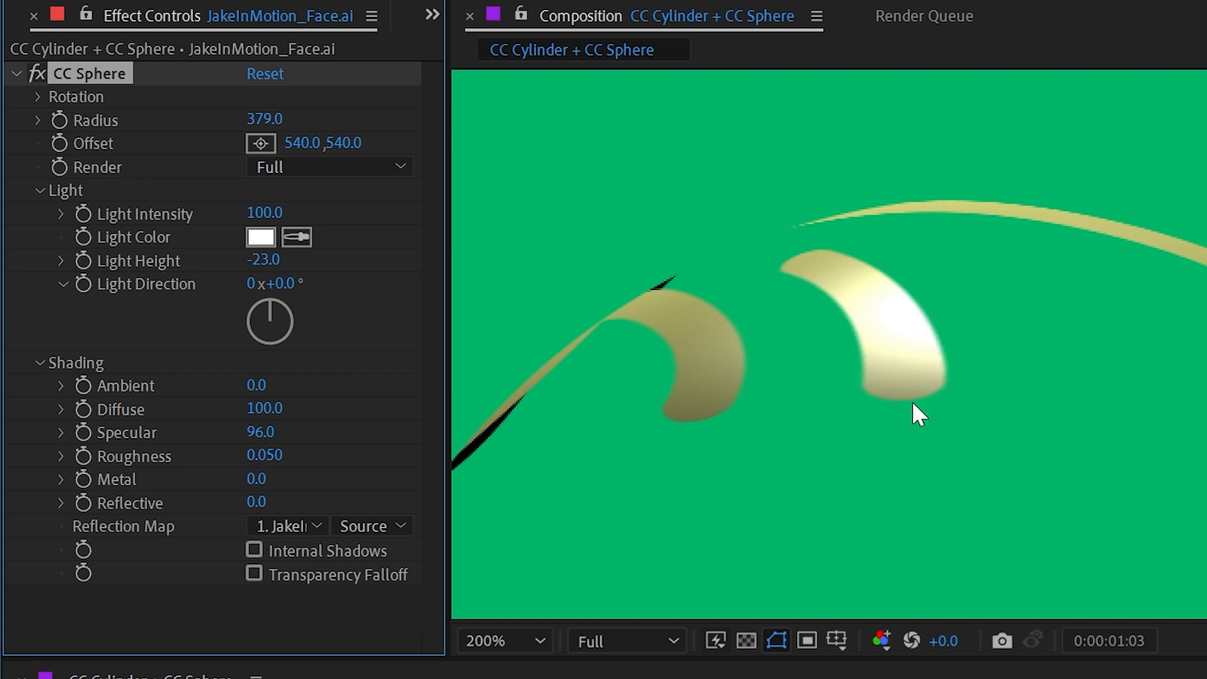
Step: Try raising the sphere's Reflective shading and return it to 0
left_click_drag(255, 502, 778, 455)
scroll(884, 370, "down", 2)
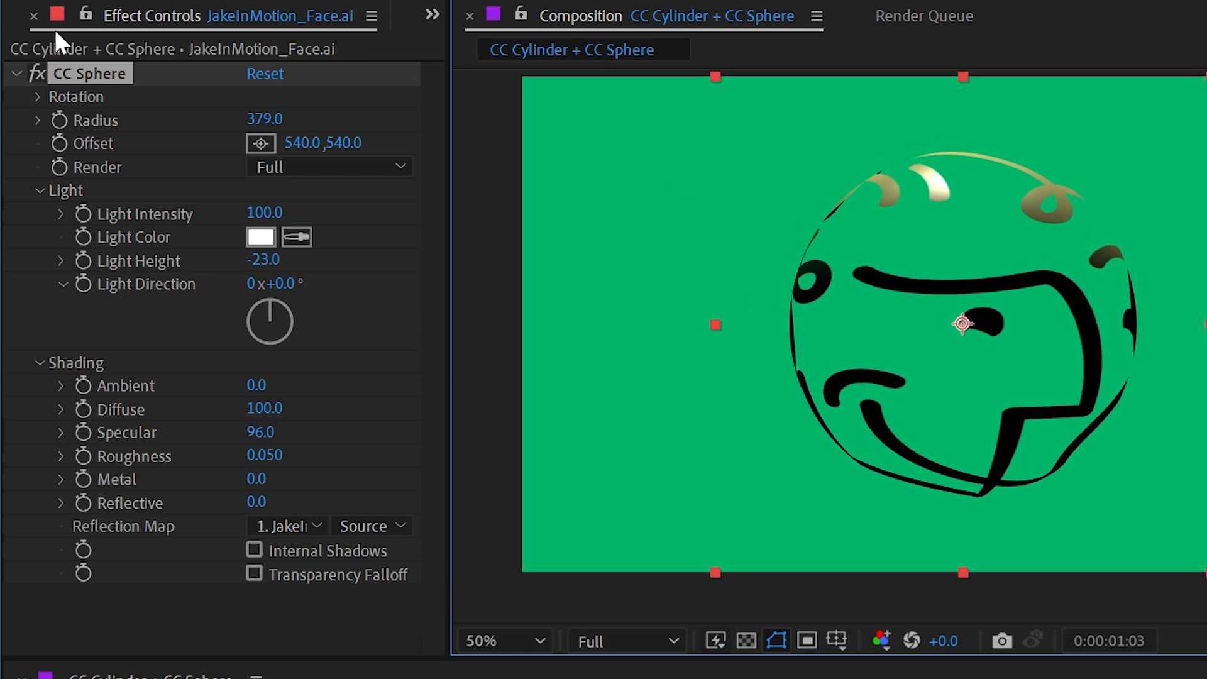
scroll(182, 18, "up", 1)
Step: Create a composition from the world map image, fit the map in view and close the new composition's timeline
left_click(69, 262)
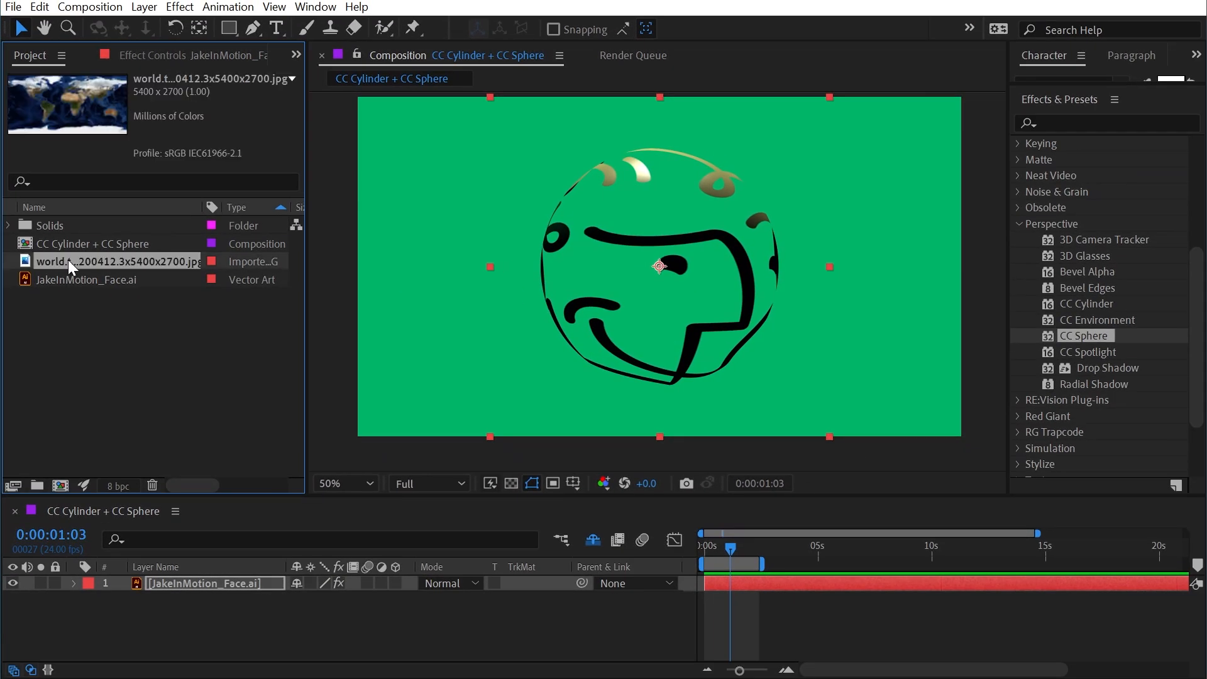
left_click_drag(68, 269, 60, 486)
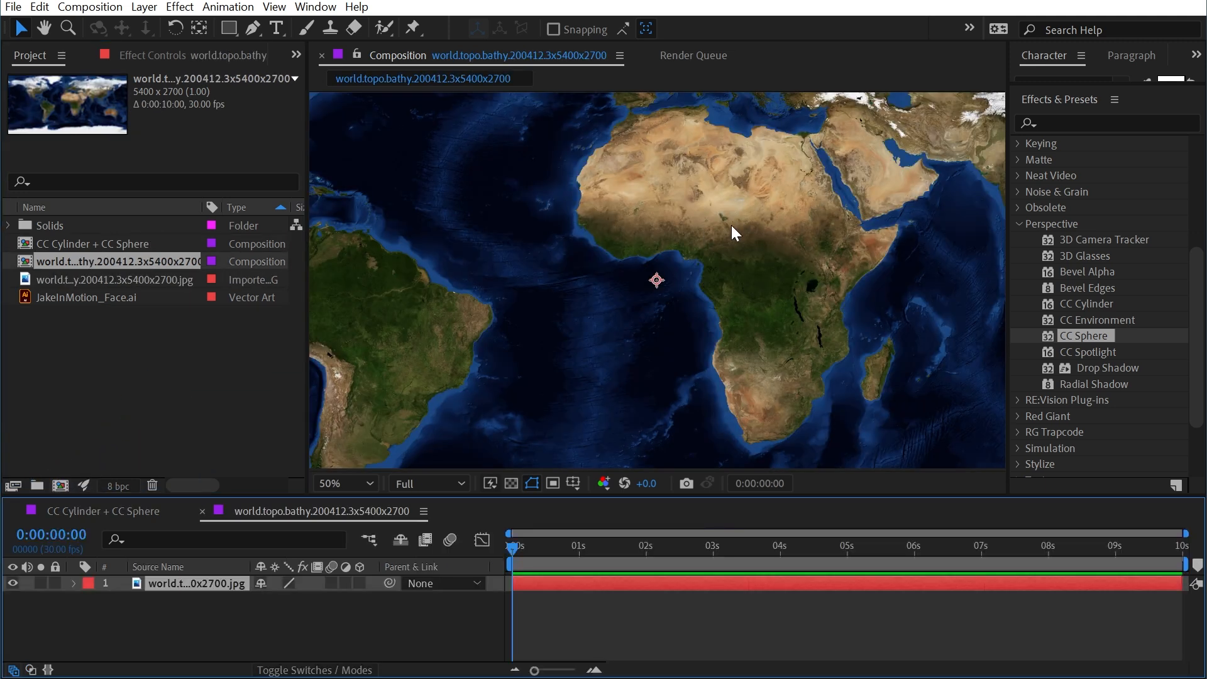
key("comma")
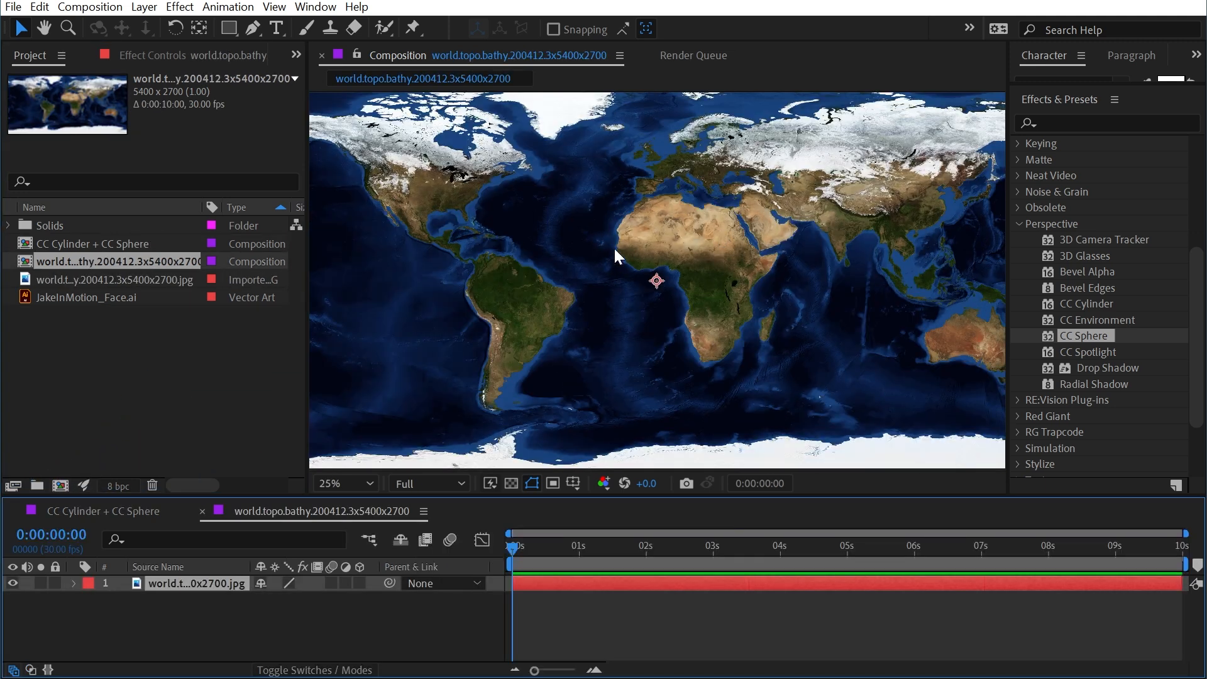
left_click(202, 511)
Step: Rename the map composition World Map and add it as the top layer of CC Cylinder + CC Sphere
left_click(59, 260)
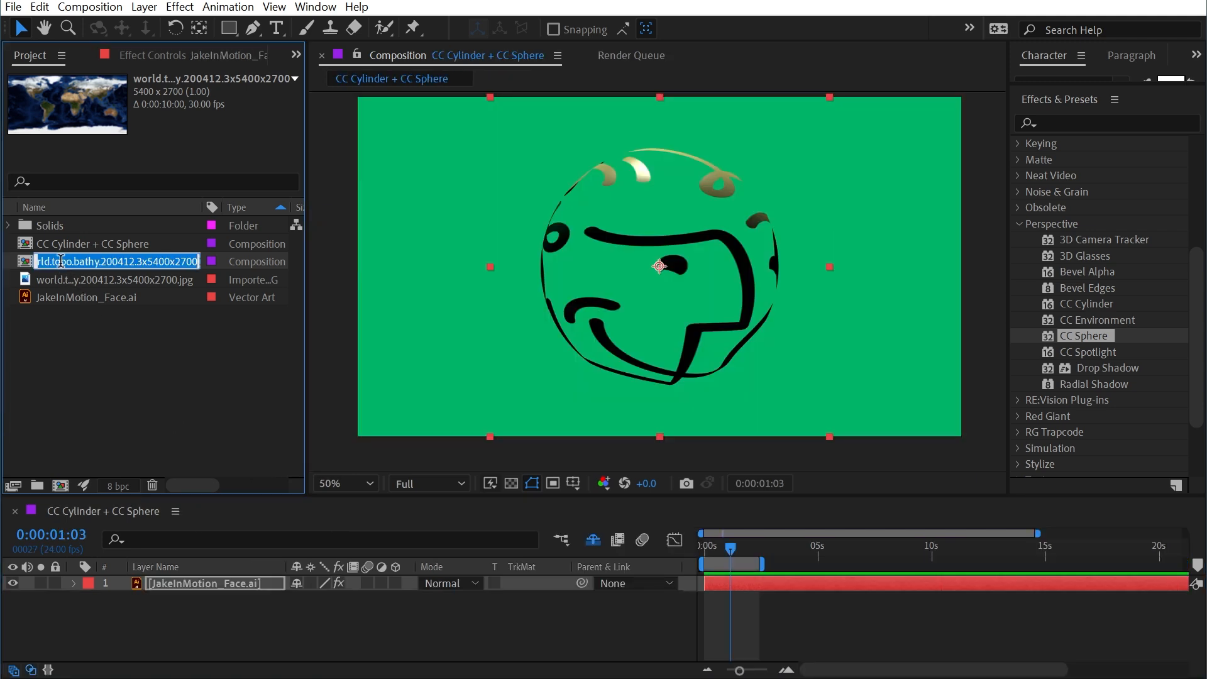
type("World Map")
key("Return")
left_click_drag(63, 269, 177, 583)
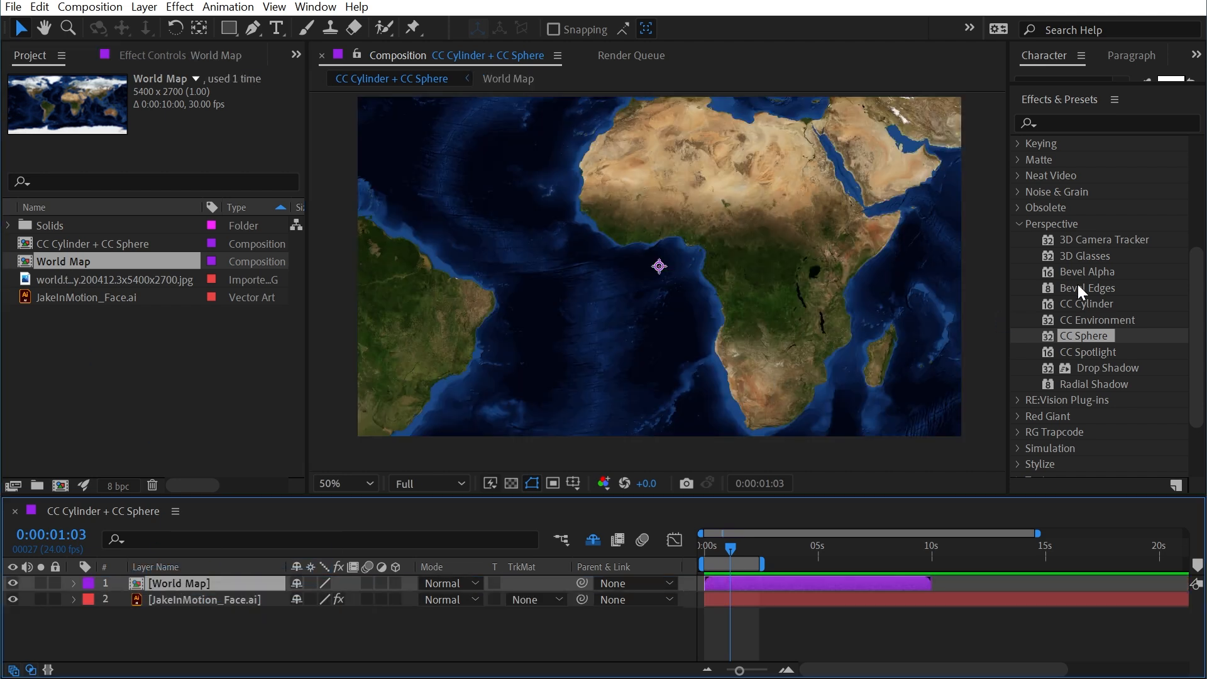
Step: Apply CC Sphere to the World Map layer and hide the face artwork layer
left_click_drag(1094, 337, 674, 285)
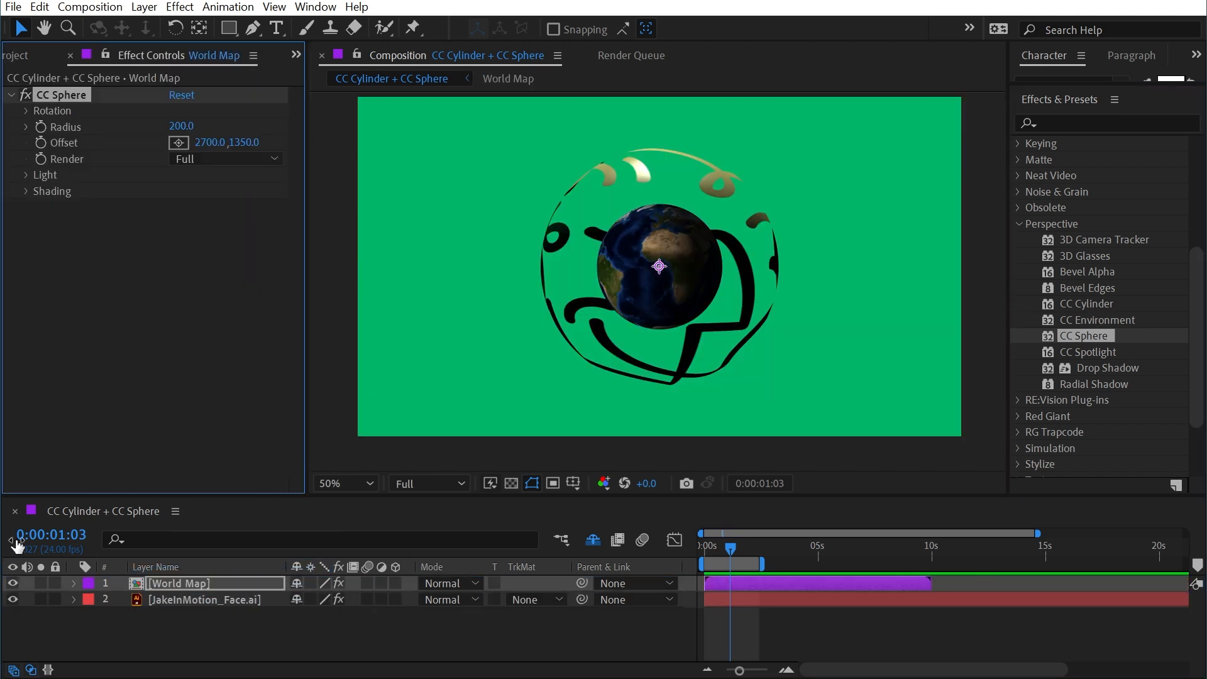
left_click(12, 599)
left_click(179, 584)
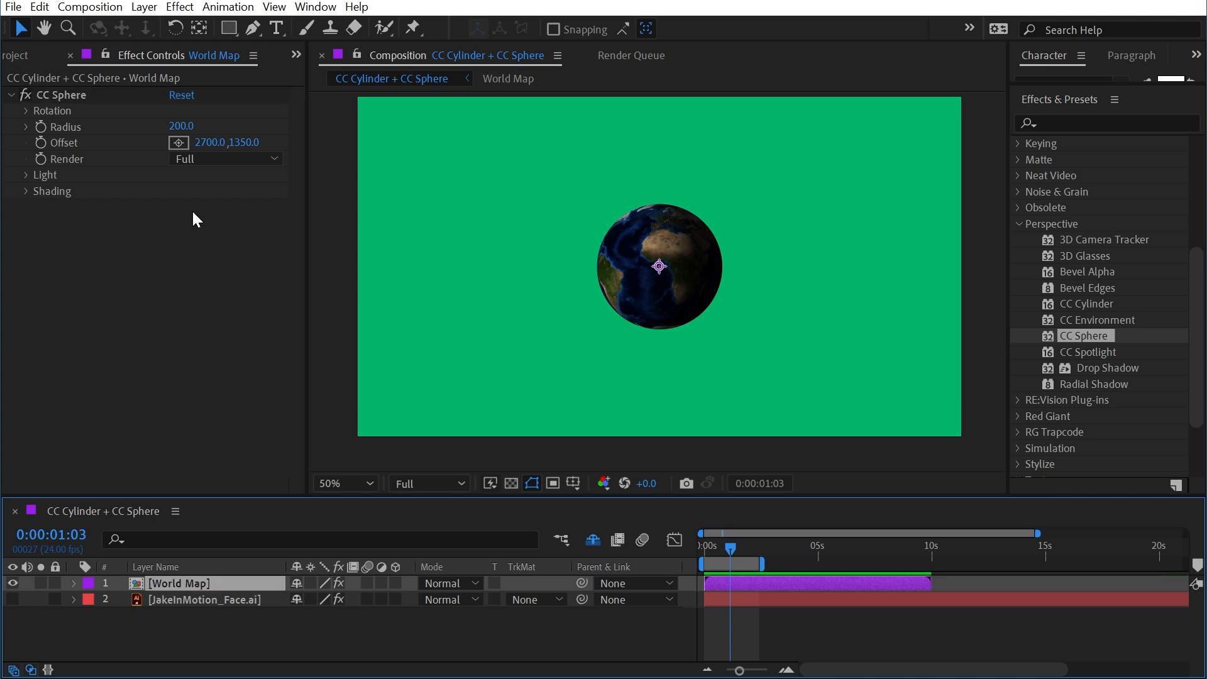
Step: Set the globe's Radius to 487, its Rotation Z to 23.5° and its Rotation Y to 316°
left_click_drag(181, 126, 447, 124)
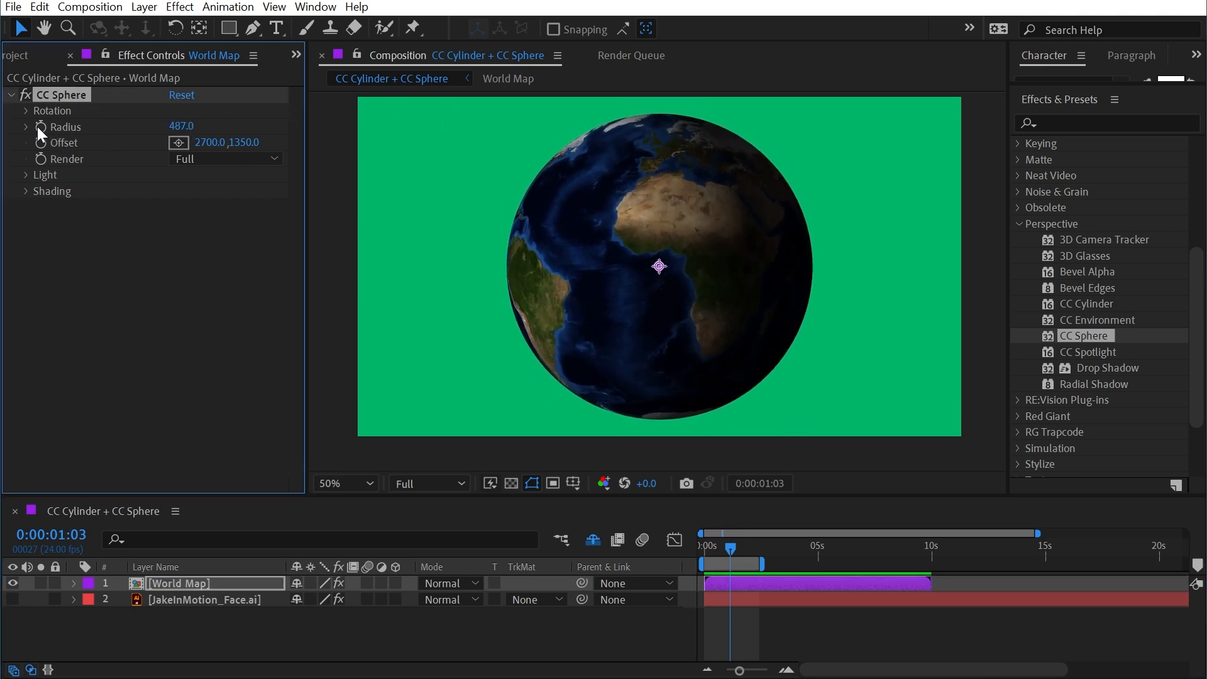
left_click(26, 111)
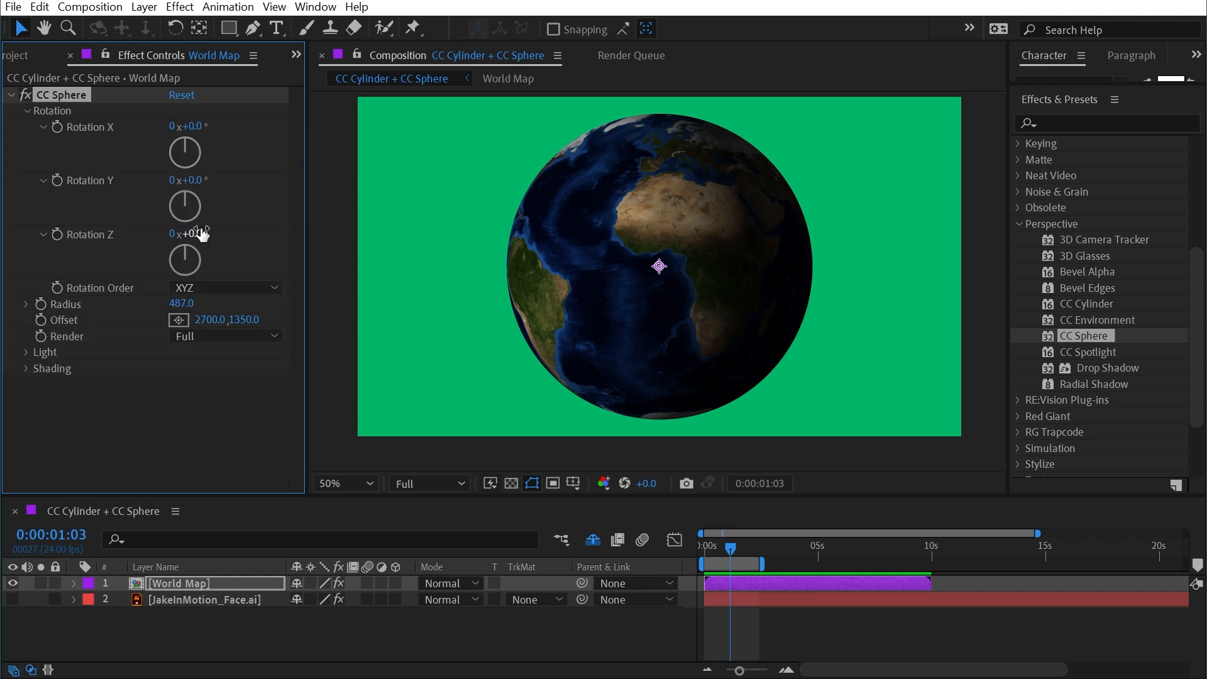
left_click_drag(202, 234, 210, 234)
left_click(195, 233)
type("23.5")
key("Return")
left_click_drag(191, 180, 476, 166)
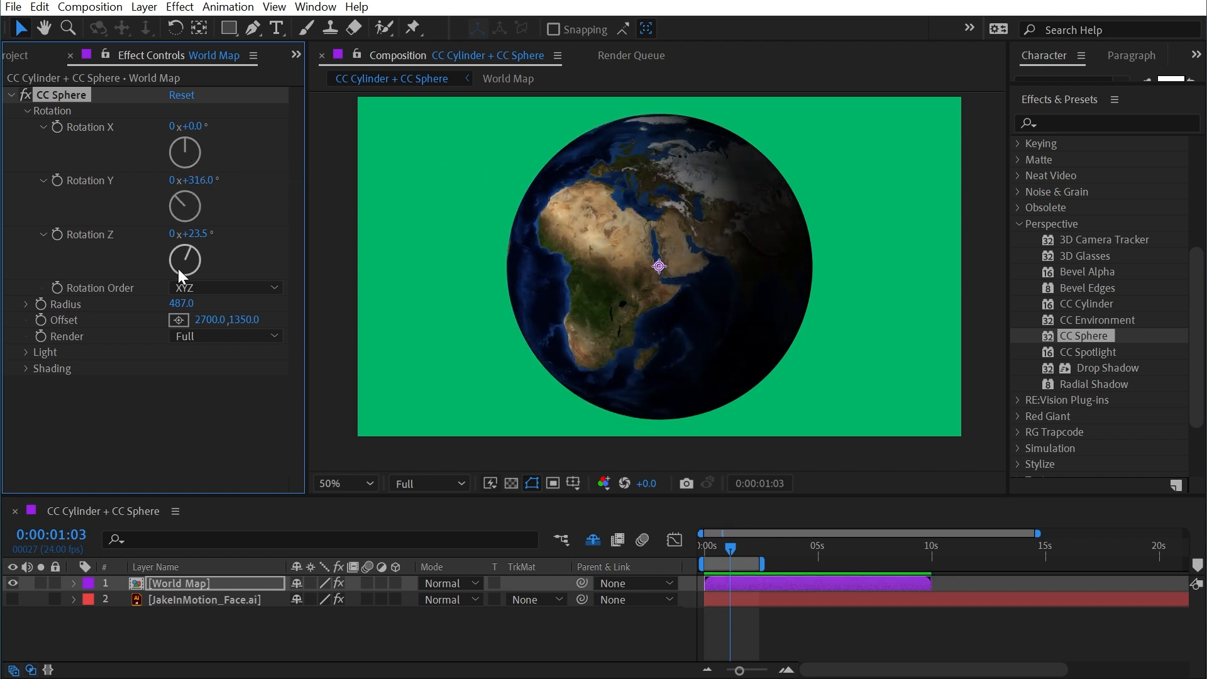
Step: Collapse the globe's rotation settings and set its Ambient shading to 35
left_click(27, 111)
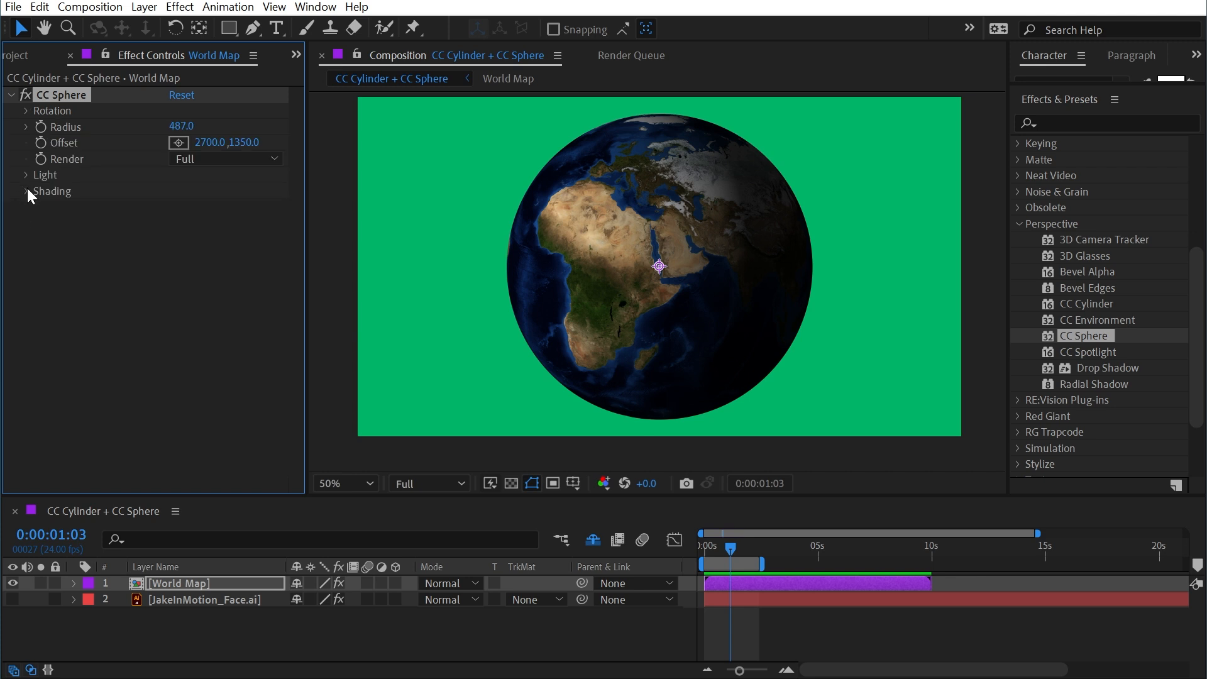
left_click(26, 191)
left_click_drag(183, 208, 210, 214)
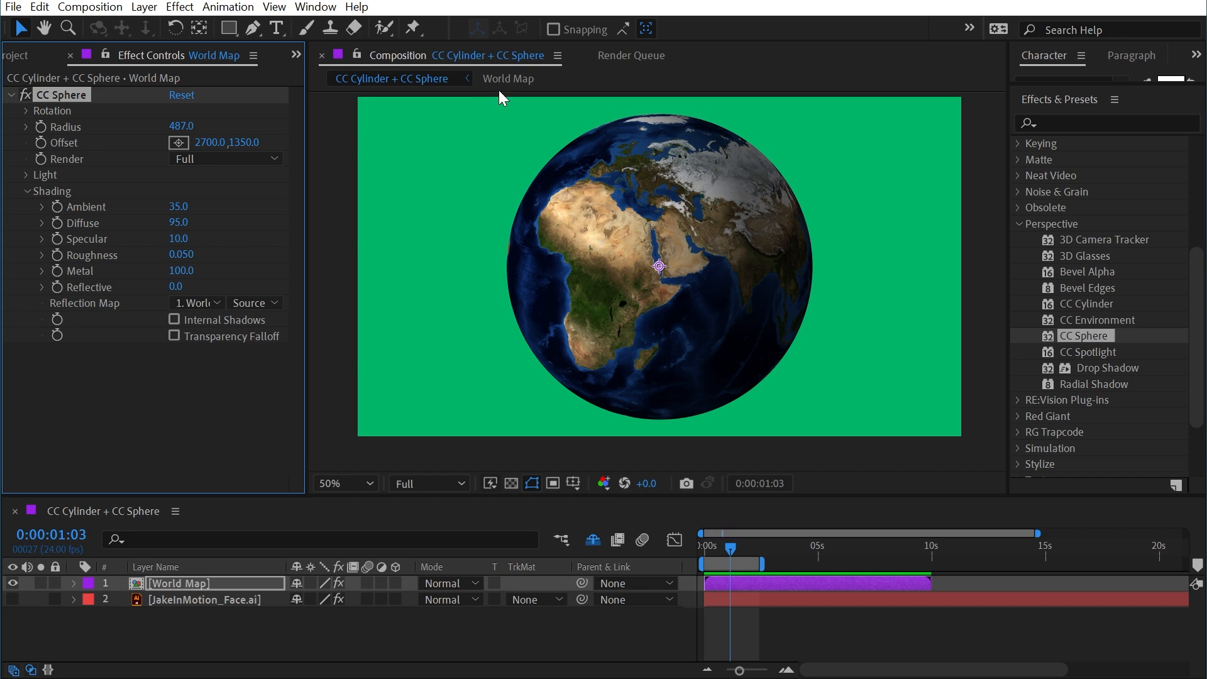
Step: Create a 1920 x 1080 solid coloured 000000 and place it directly below the World Map layer
left_click(144, 7)
mouse_move(380, 36)
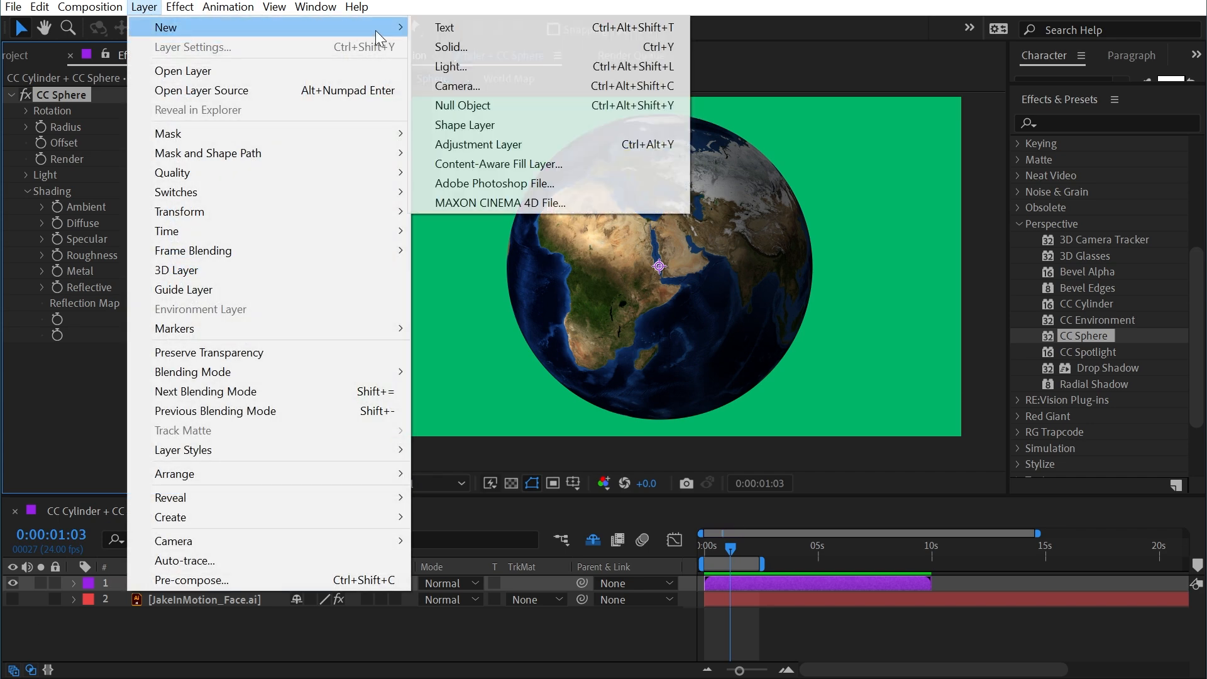
left_click(450, 46)
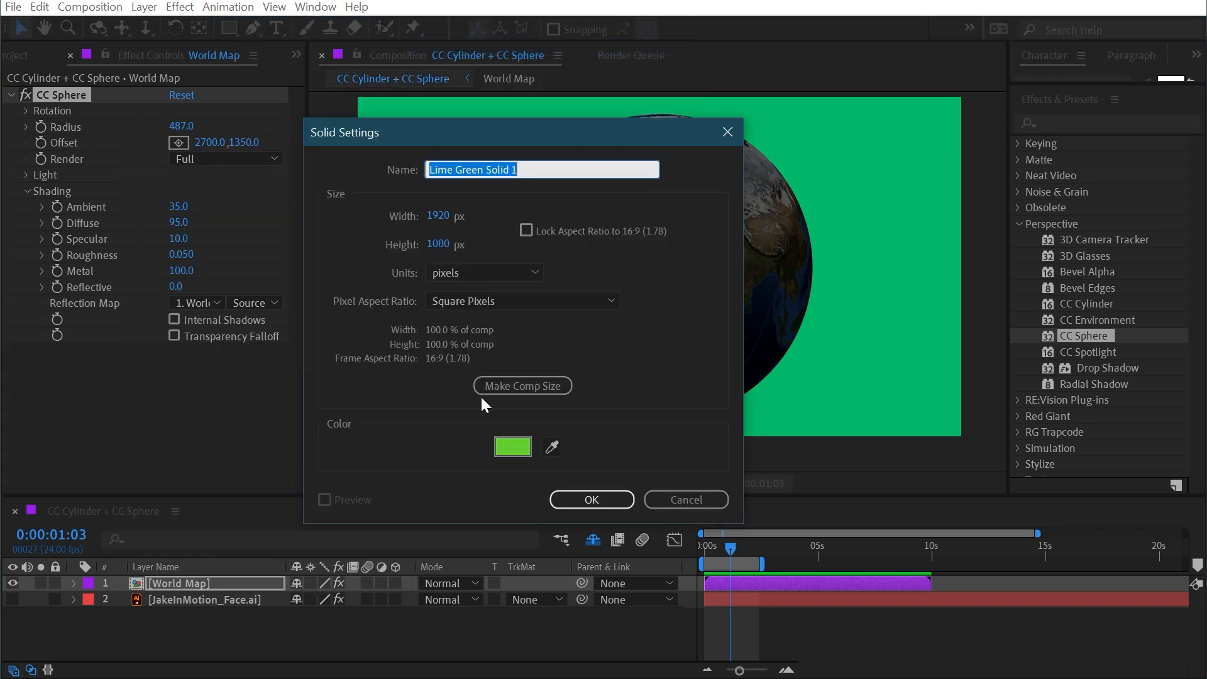
left_click(513, 446)
type("000000")
left_click(1141, 214)
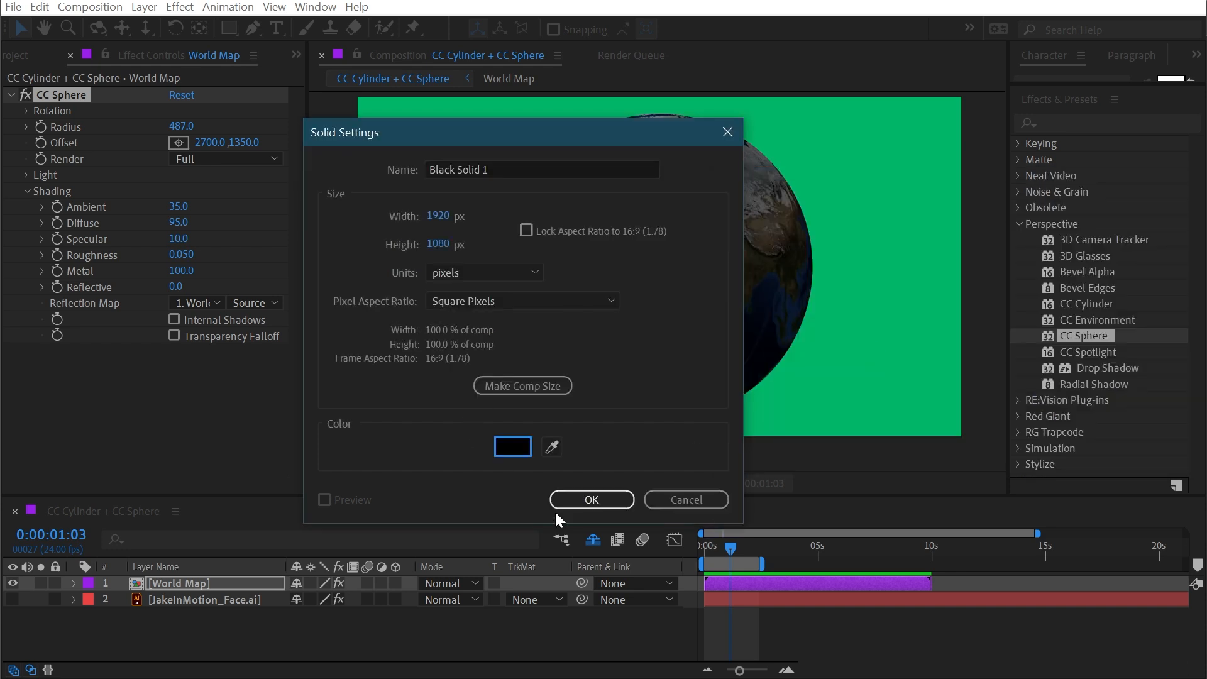
left_click(558, 506)
left_click_drag(183, 584, 194, 611)
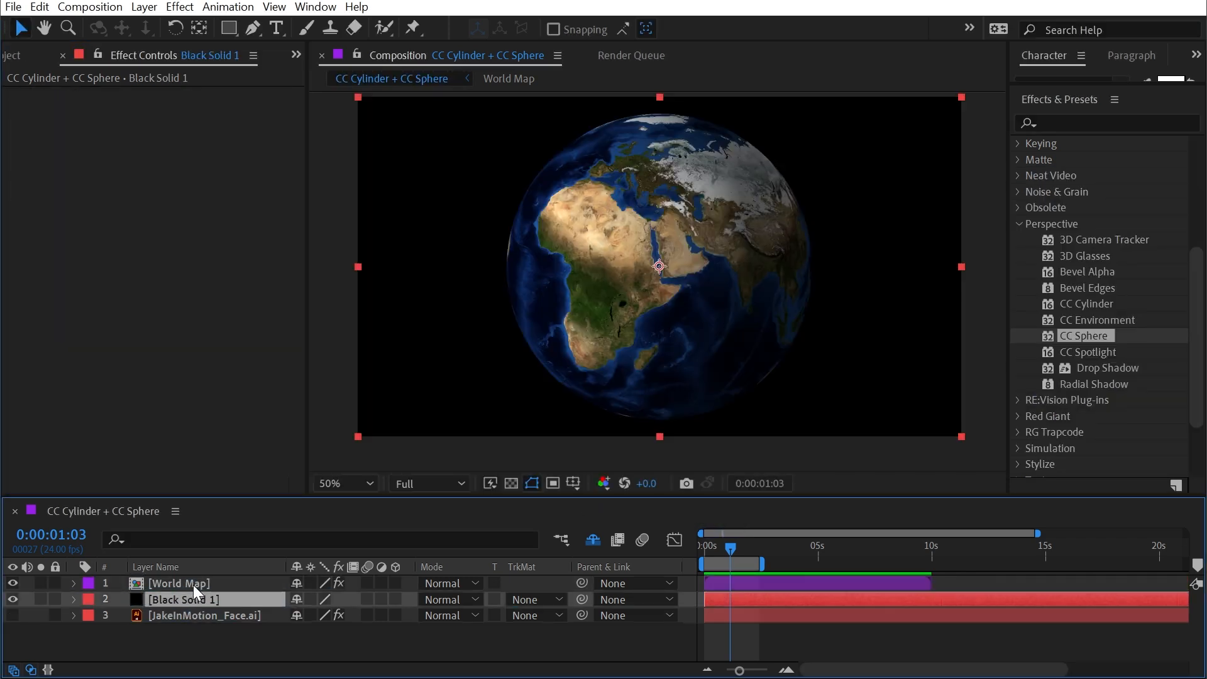
Step: Raise the World Map globe's Specular shading to 100
left_click(194, 585)
scroll(556, 201, "up", 1)
left_click_drag(572, 189, 536, 337)
left_click_drag(175, 239, 383, 227)
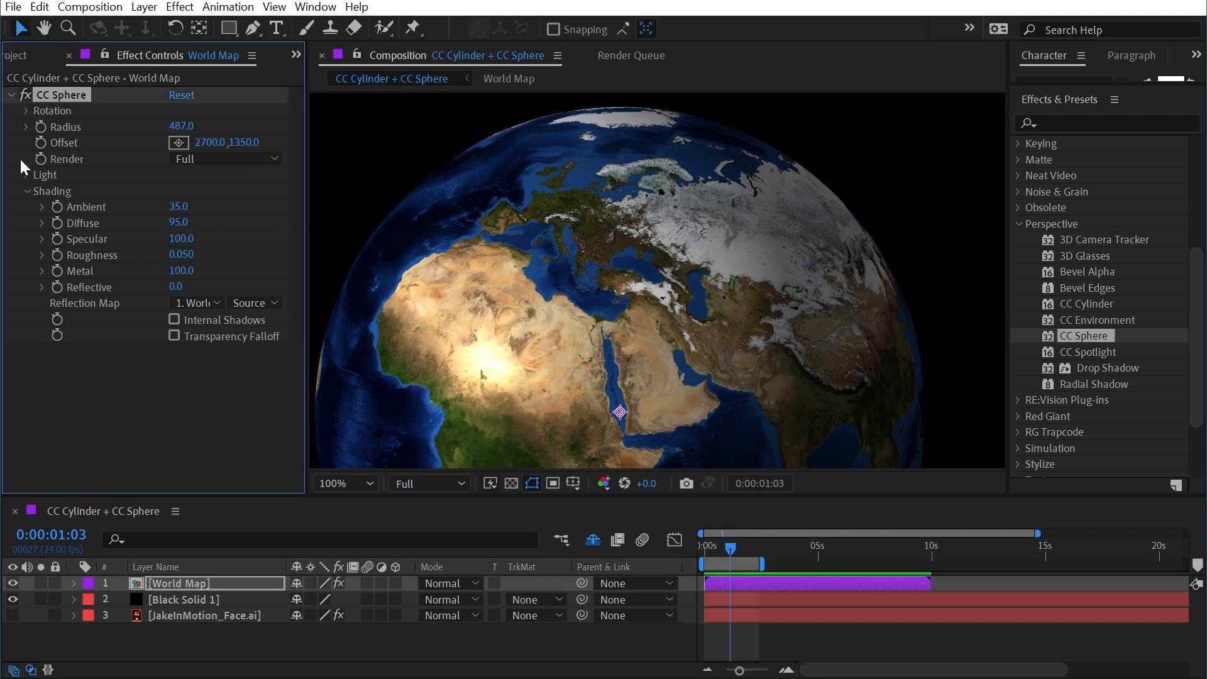
Step: Adjust the globe's light to shift the highlight north toward Africa's Mediterranean coast, and show the whole globe
left_click(26, 174)
left_click_drag(170, 223, 204, 236)
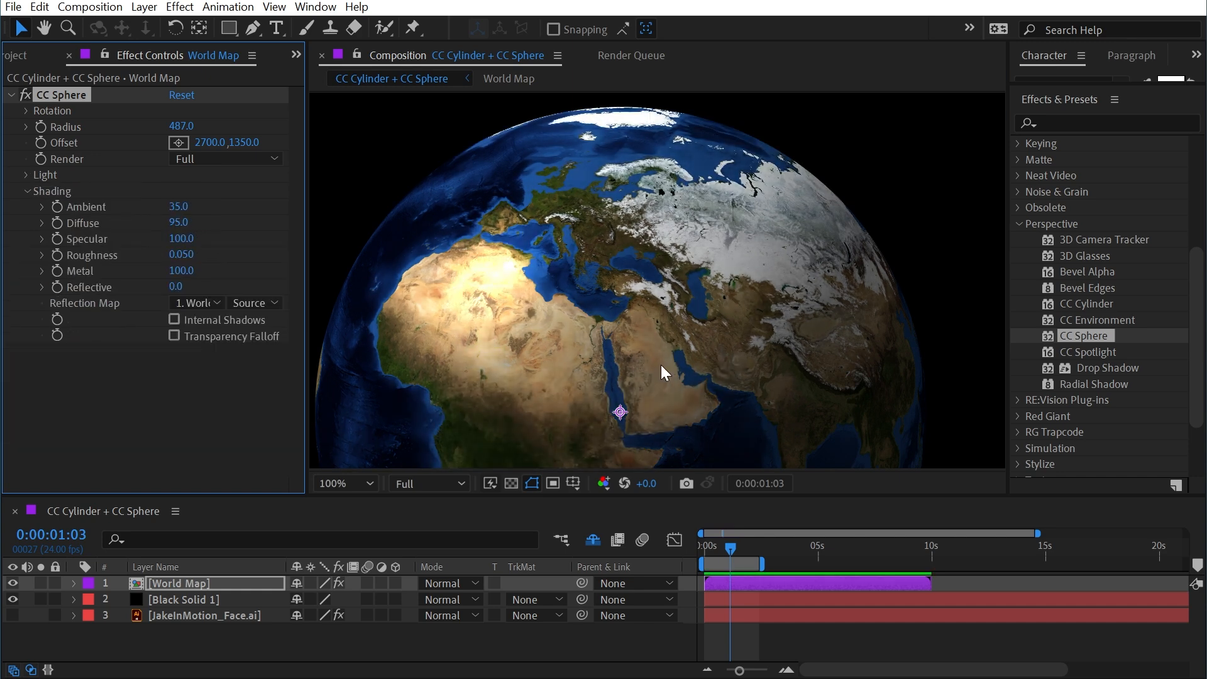
scroll(597, 296, "down", 1)
key("space")
left_click_drag(602, 360, 554, 323)
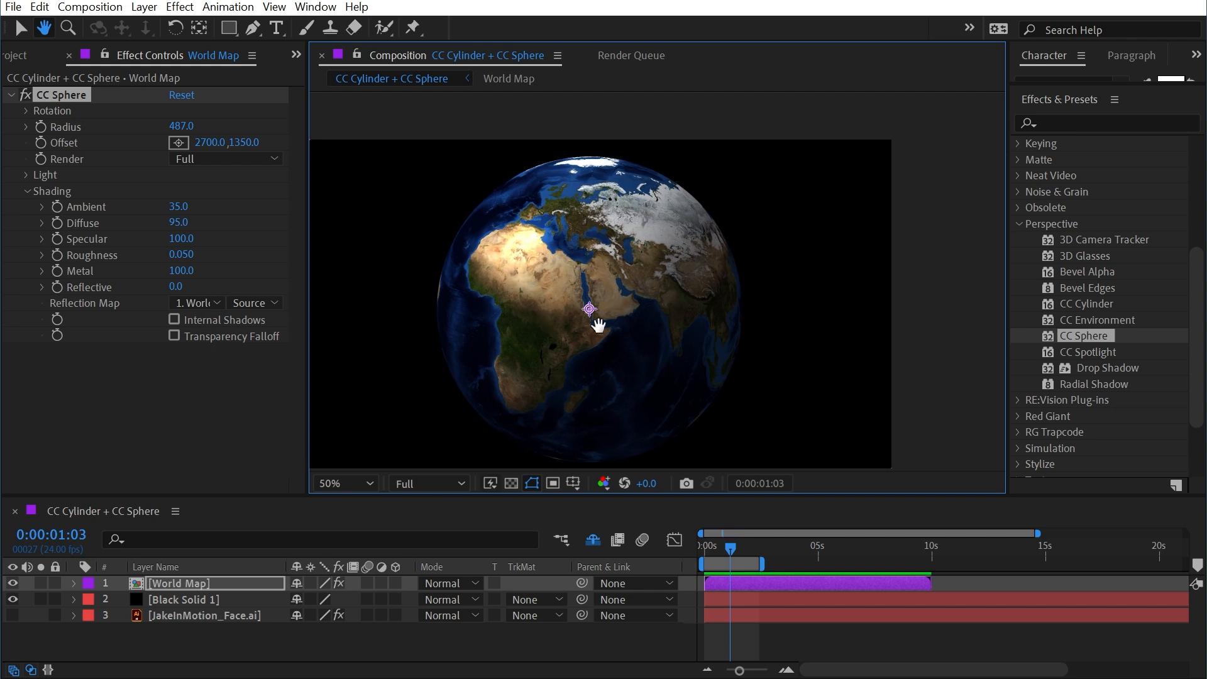
key("v")
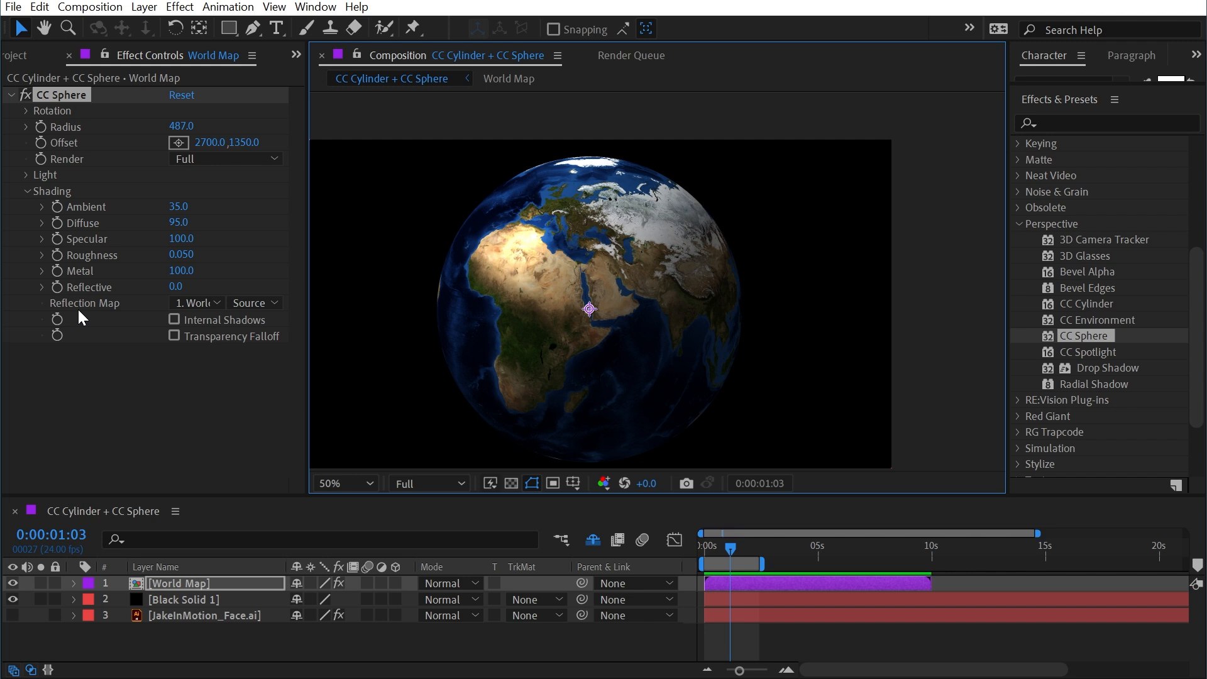
left_click(192, 401)
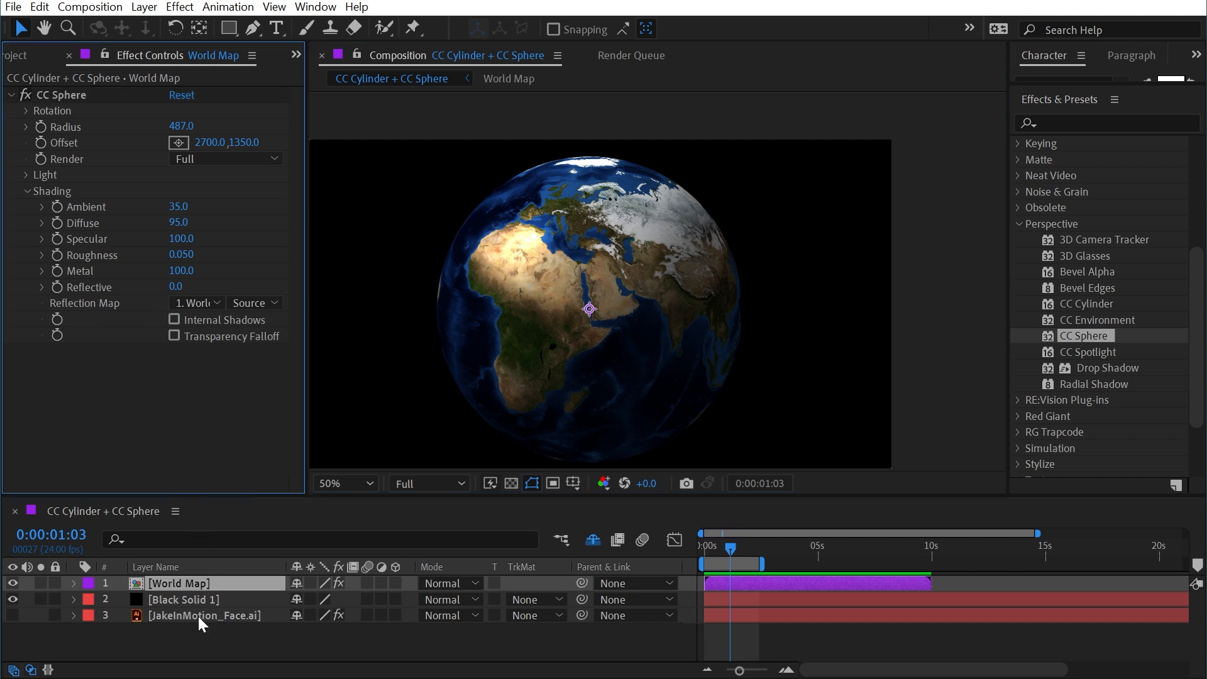
Step: Add a second black solid on top, return the playhead to the start and name the layer Grid
key("ctrl+y")
key("Return")
key("r")
key("Home")
key("Return")
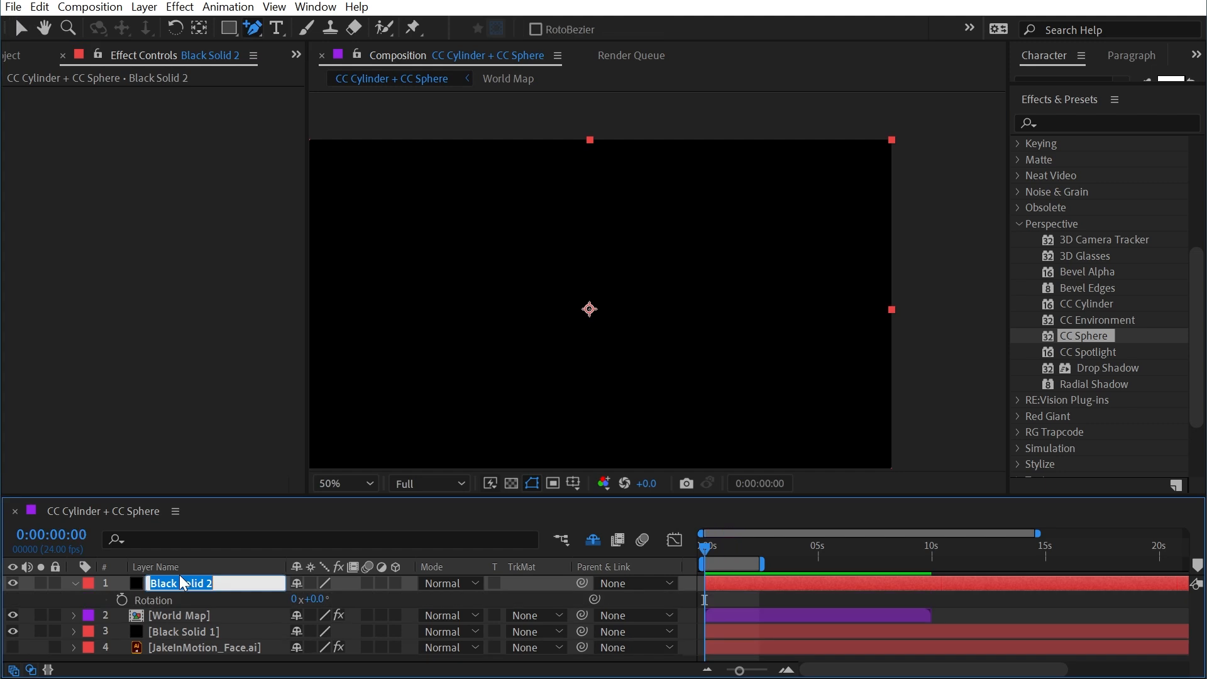
type("Grid")
key("Return")
key("g")
Step: Search the effects for grid and apply the Generate Grid effect to the Grid layer
left_click(1047, 123)
type("grid")
double_click(1068, 255)
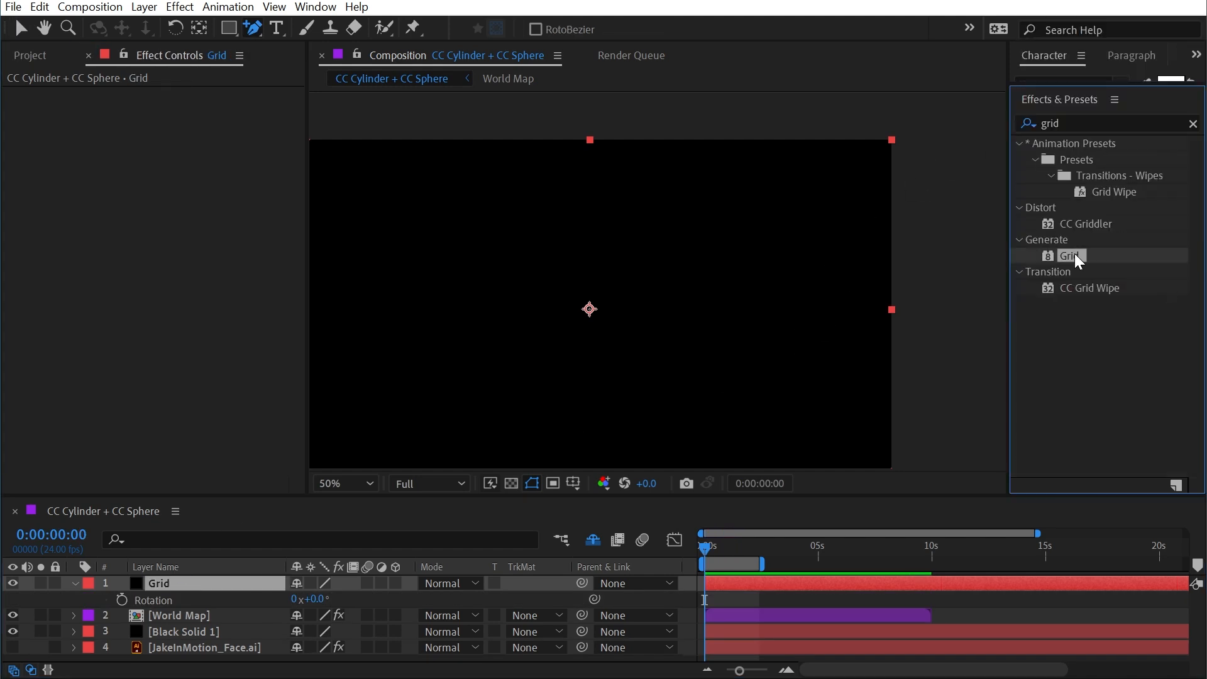
Step: Size the grid from the Width Slider and set its width to 48.5
left_click(192, 133)
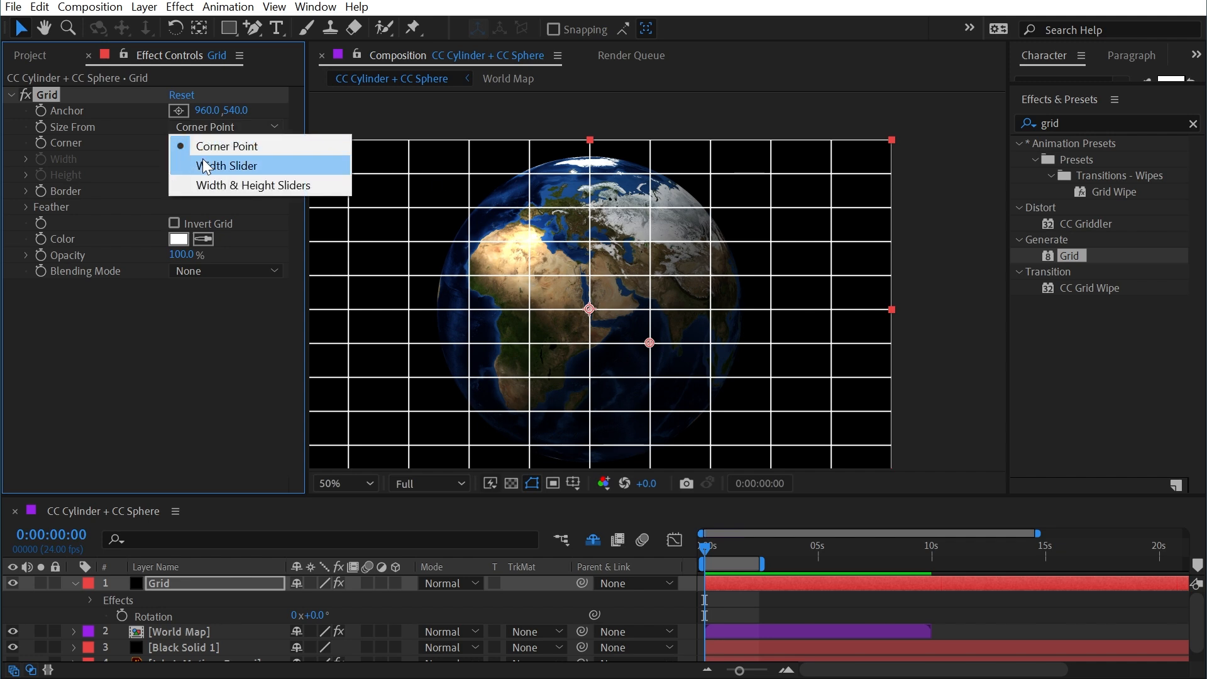
left_click(208, 165)
left_click_drag(84, 185, 102, 185)
Step: Set the Grid effect's Blending Mode to Normal and hide the Grid layer
left_click(189, 298)
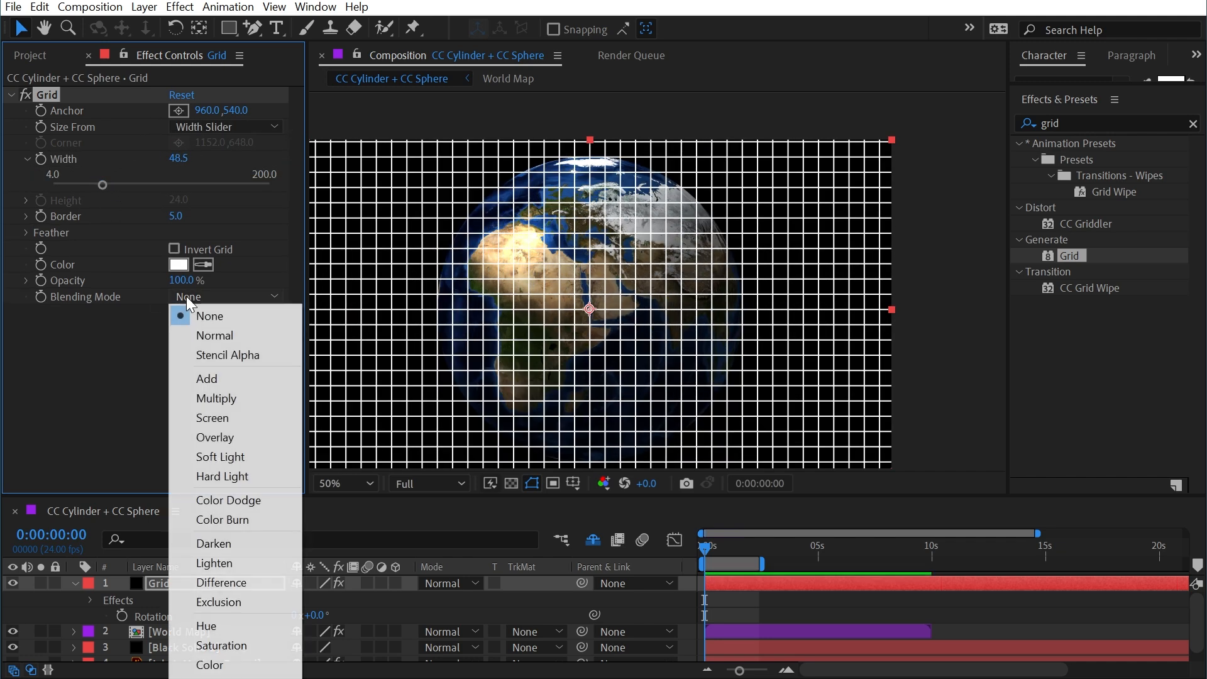
left_click(216, 336)
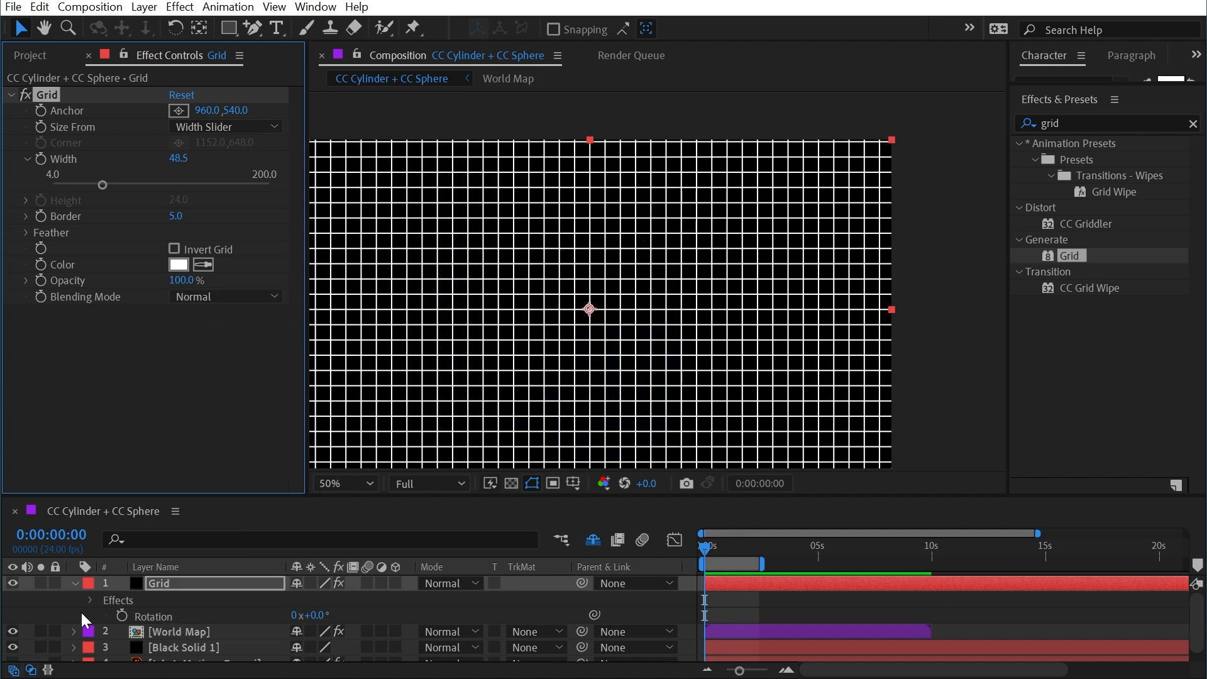
left_click(12, 583)
Step: Use the Grid layer's Effects & Masks as the World Map sphere's Reflection Map and set Reflective to 100
left_click(190, 631)
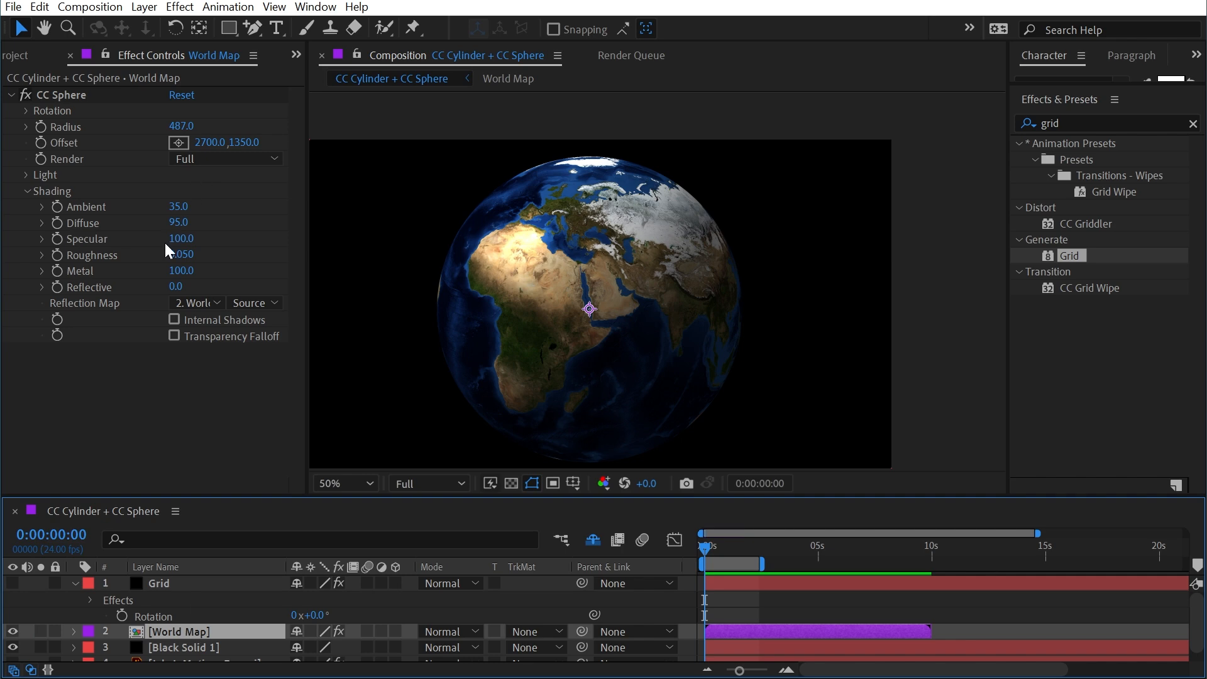
left_click(192, 303)
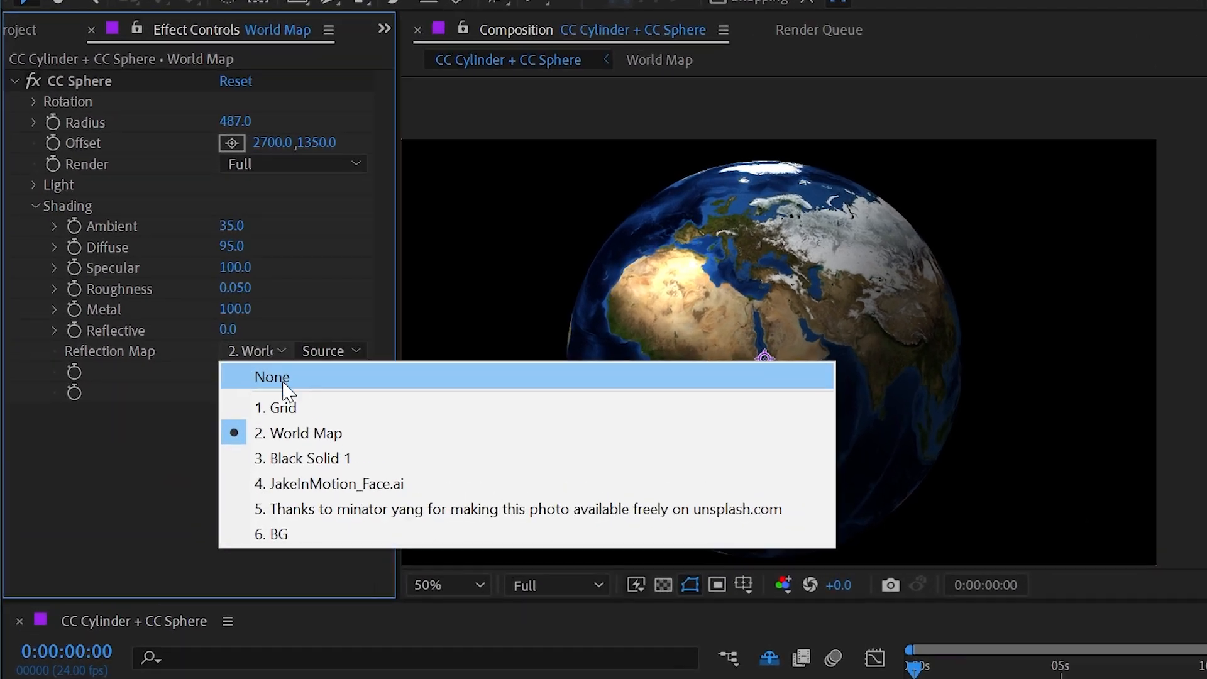
left_click(274, 401)
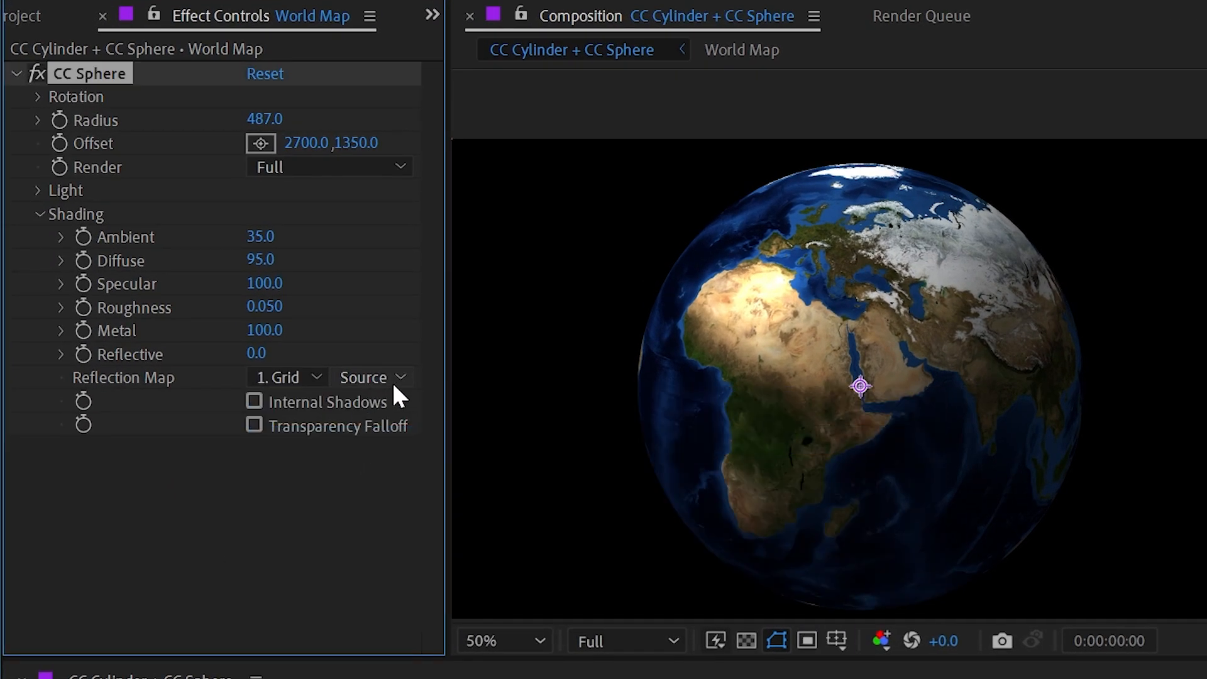
left_click(393, 379)
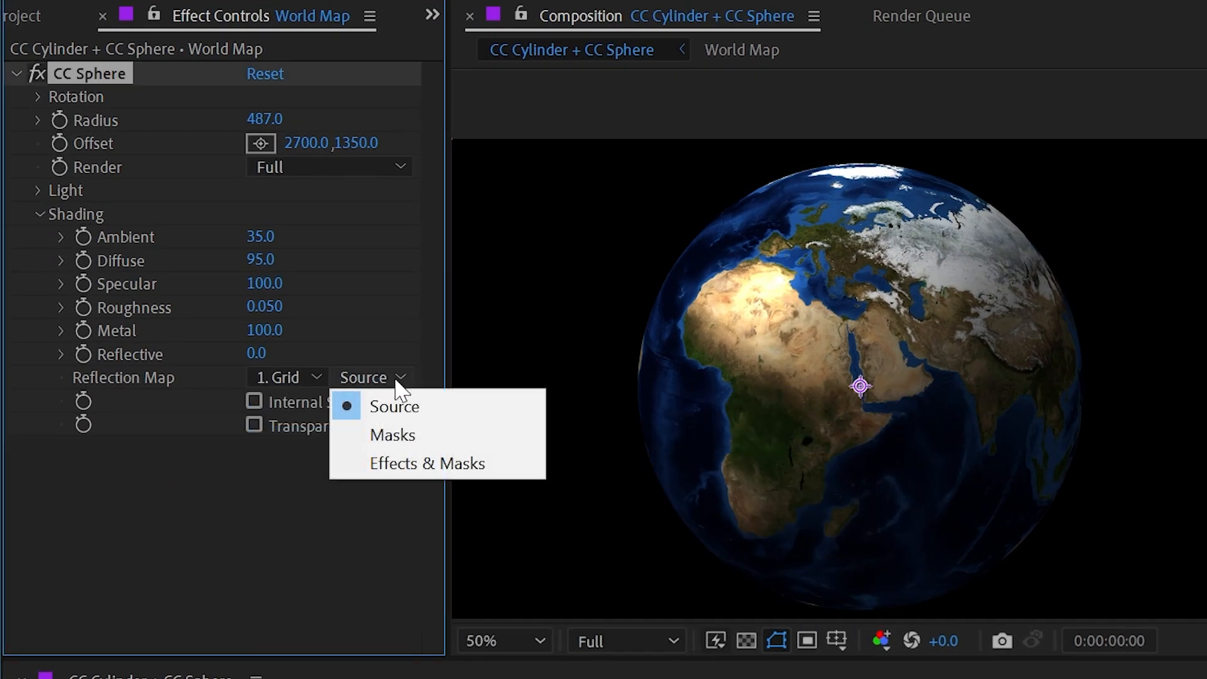
left_click(424, 465)
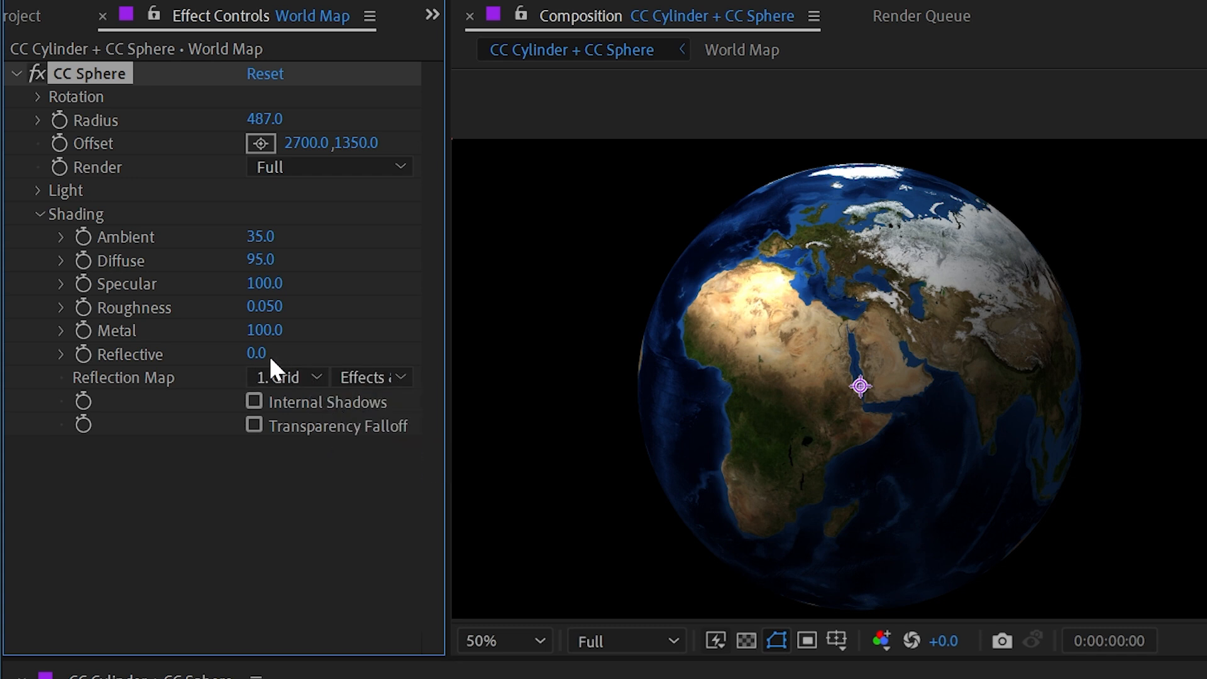
left_click_drag(258, 361, 368, 371)
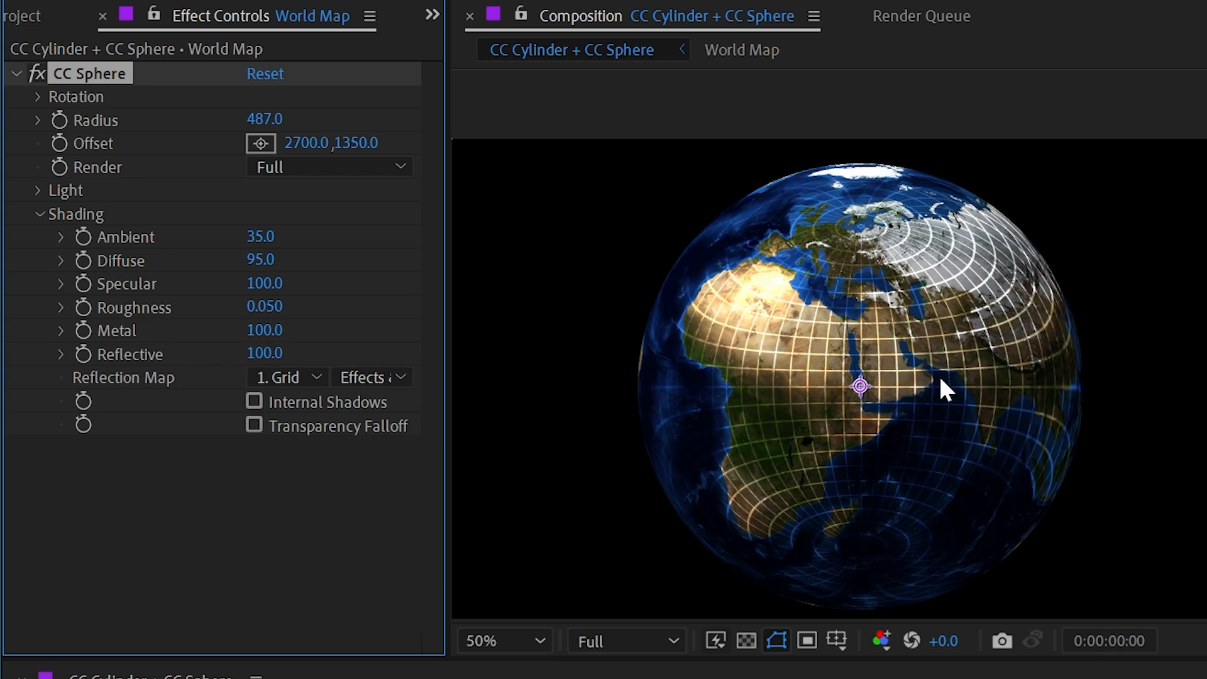
Step: Rotate the World Map sphere to X 32°, Y 346° and Z 45.5°
left_click(38, 96)
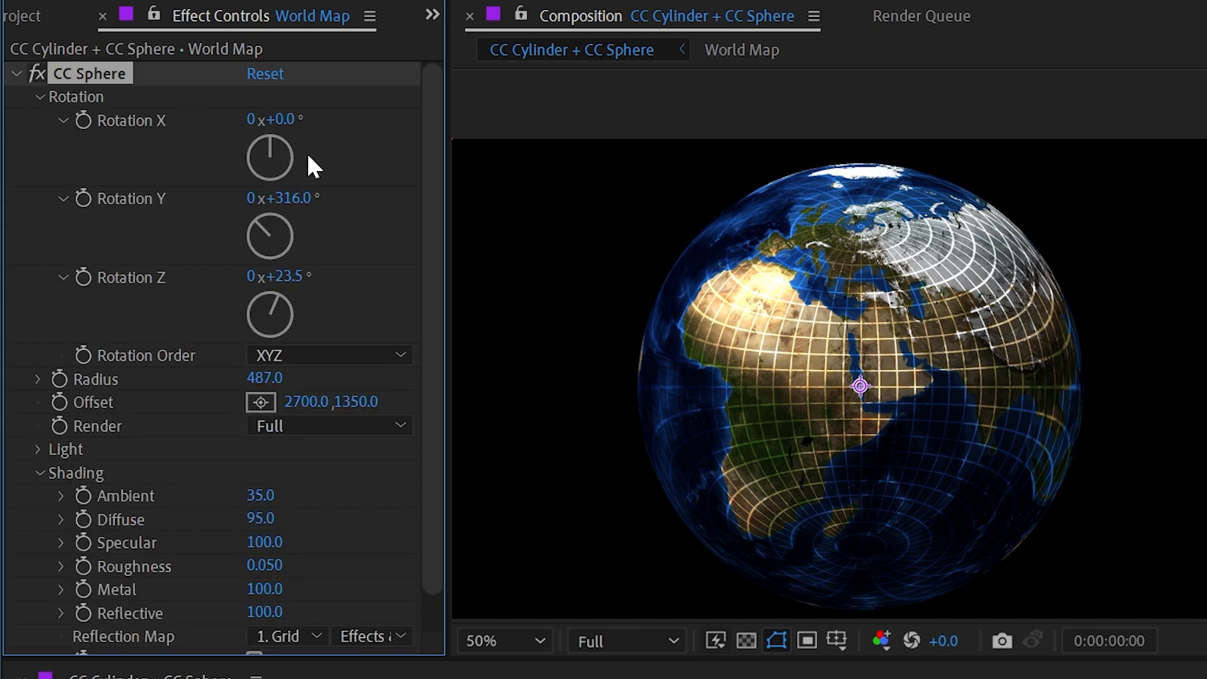
mouse_move(283, 196)
left_mouse_down()
mouse_move(258, 197)
mouse_move(350, 194)
mouse_move(295, 196)
left_mouse_up()
left_click_drag(296, 275, 322, 264)
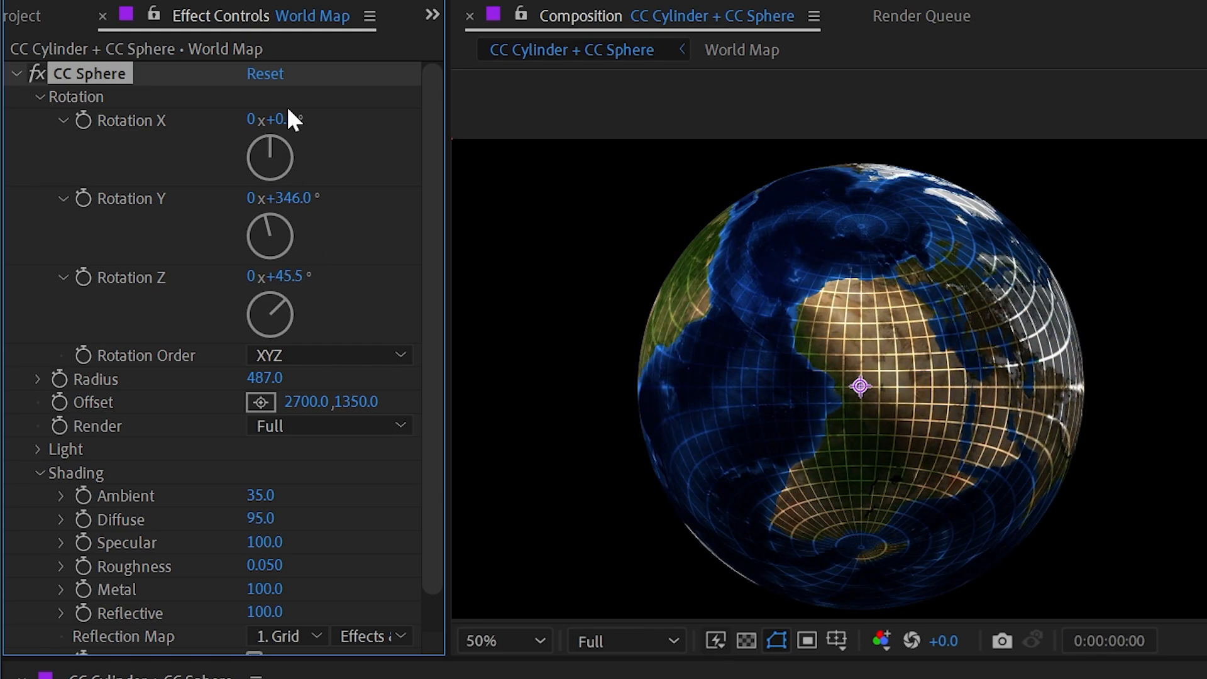
left_click_drag(283, 120, 311, 111)
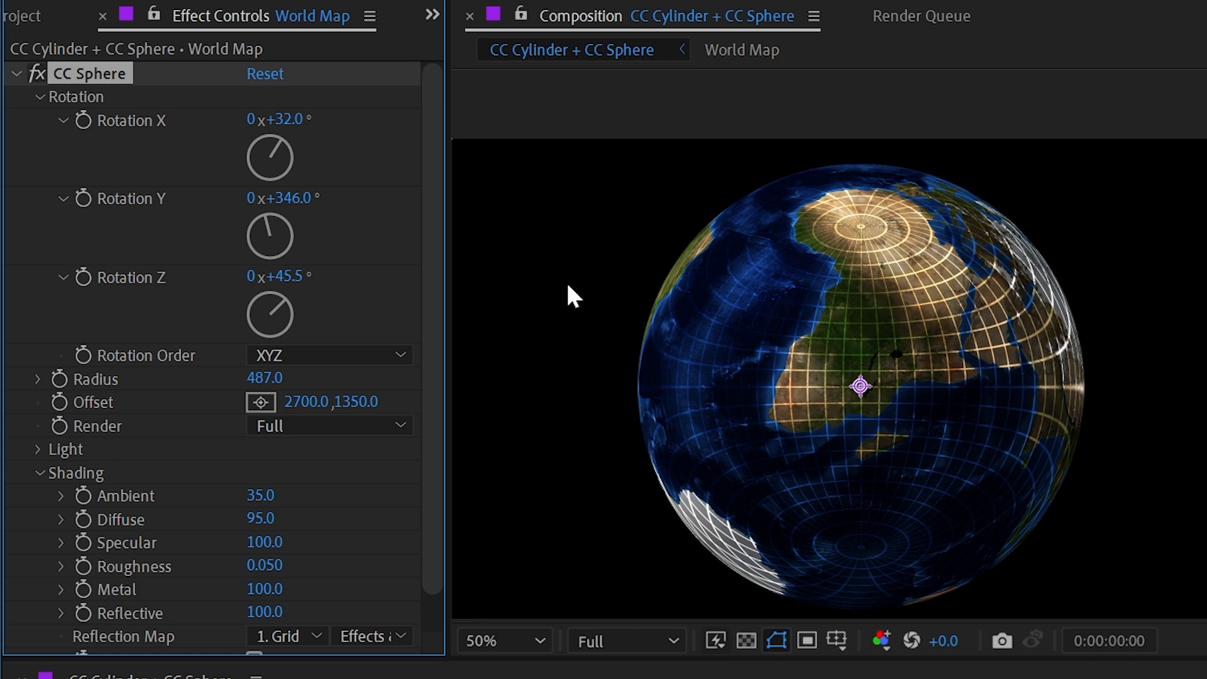
left_click(39, 96)
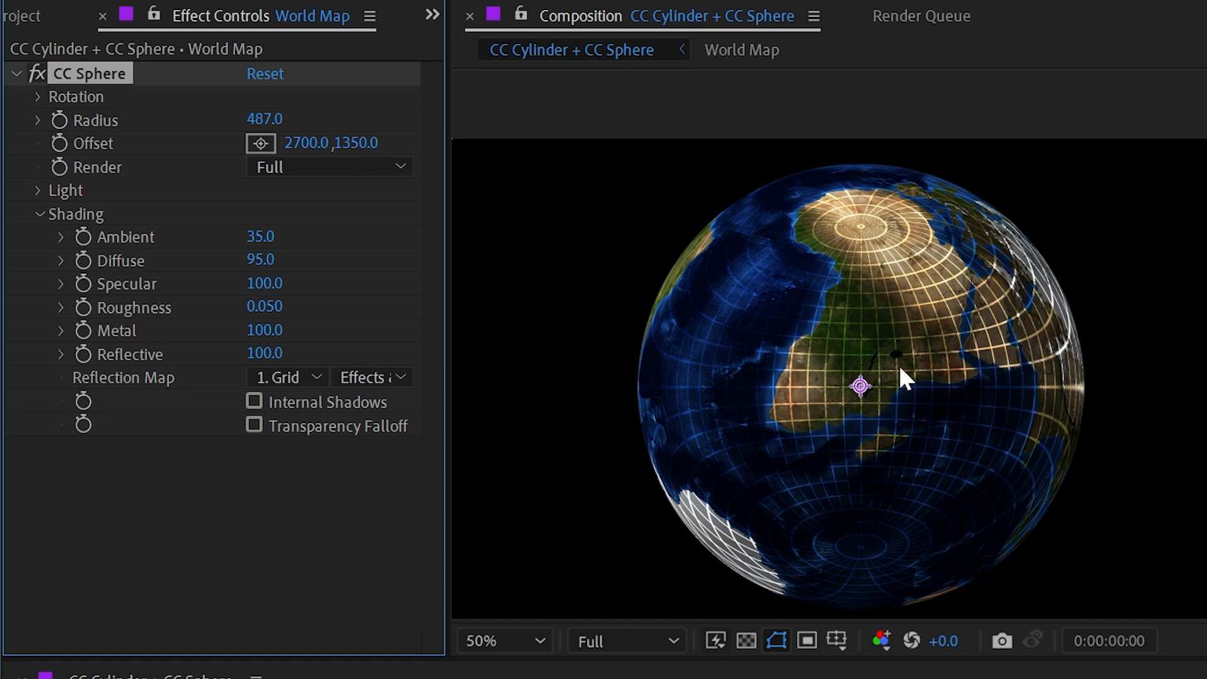
Step: Reduce the World Map sphere's Radius to 376
left_click(37, 95)
left_click(36, 96)
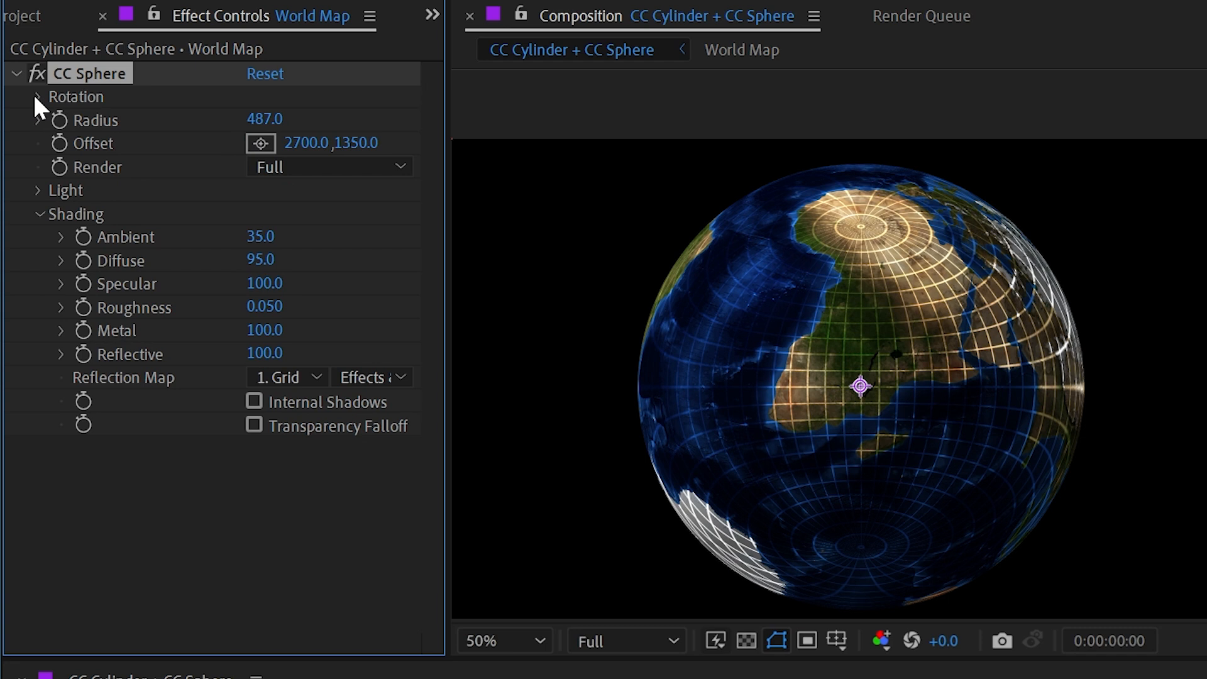
left_click(39, 190)
left_click(38, 190)
left_click_drag(273, 119, 108, 115)
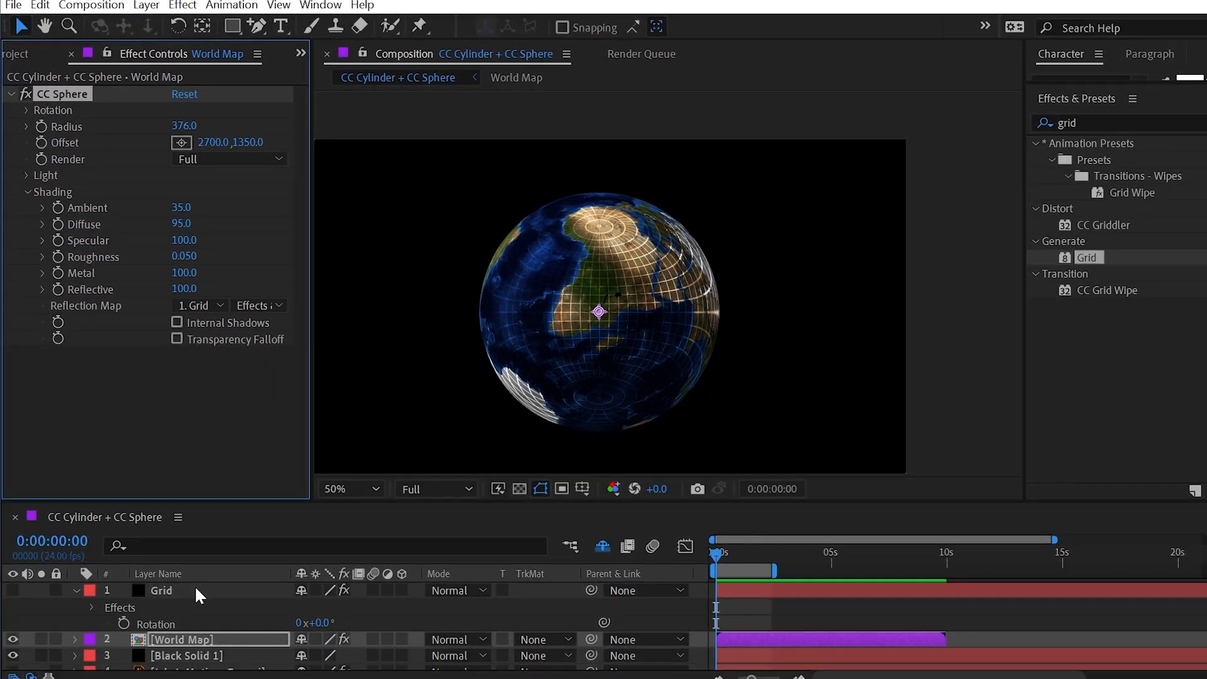
Step: Show the Grid layer and pre-compose it as Reflection Map, leaving its attributes in the current composition
left_click_drag(194, 585, 217, 581)
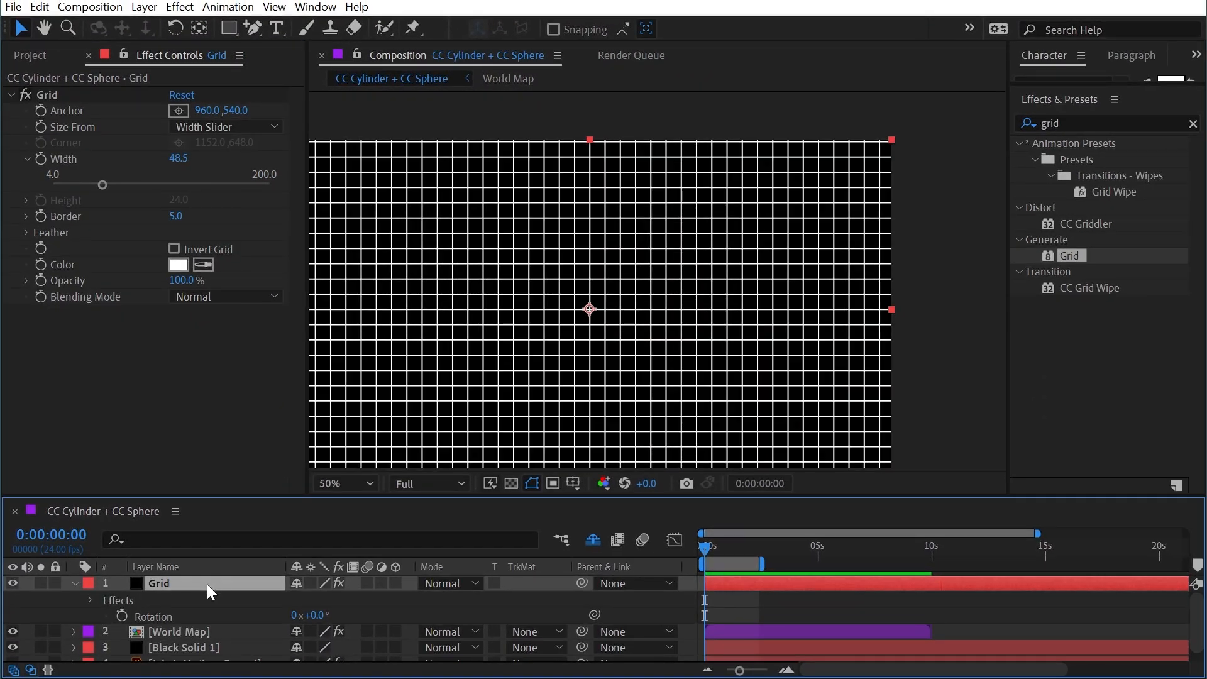
key("ctrl+shift+c")
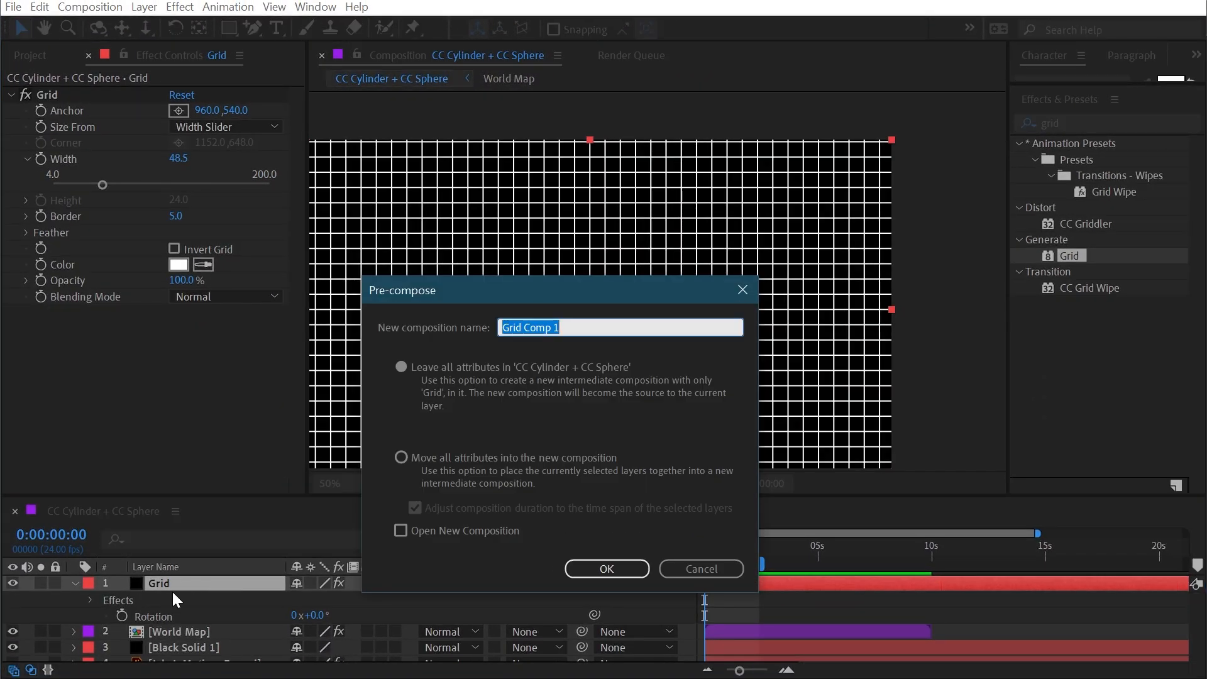
type("Ref")
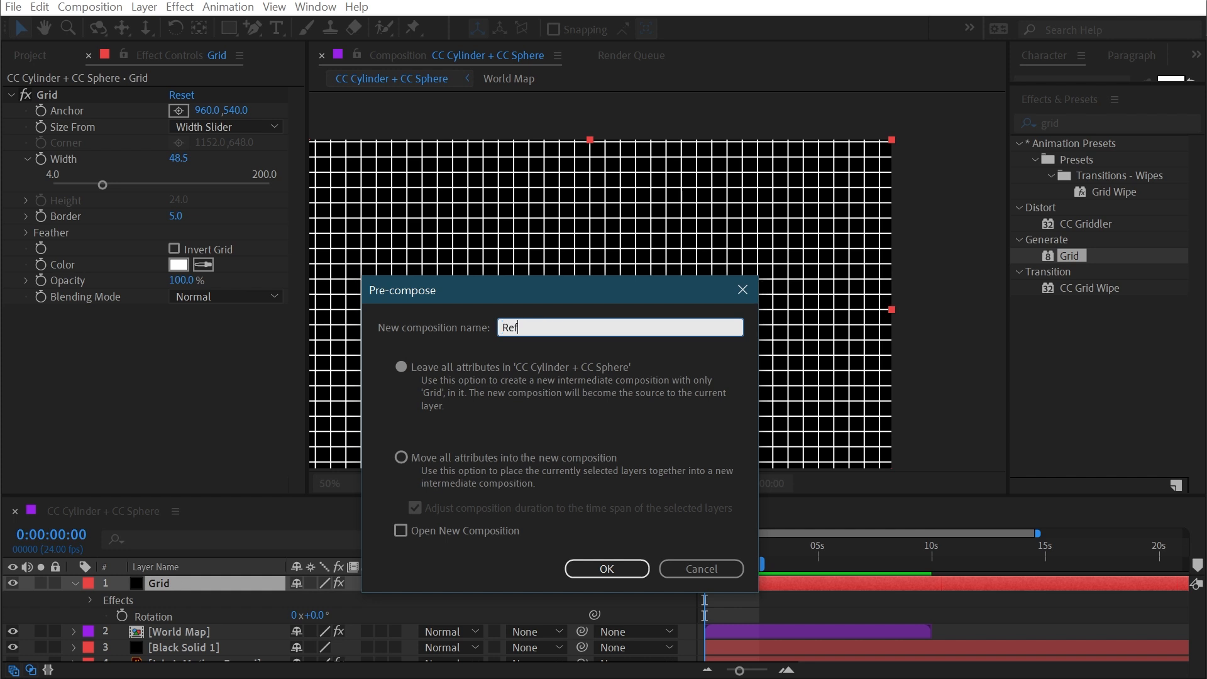
type("lection Map")
key("Return")
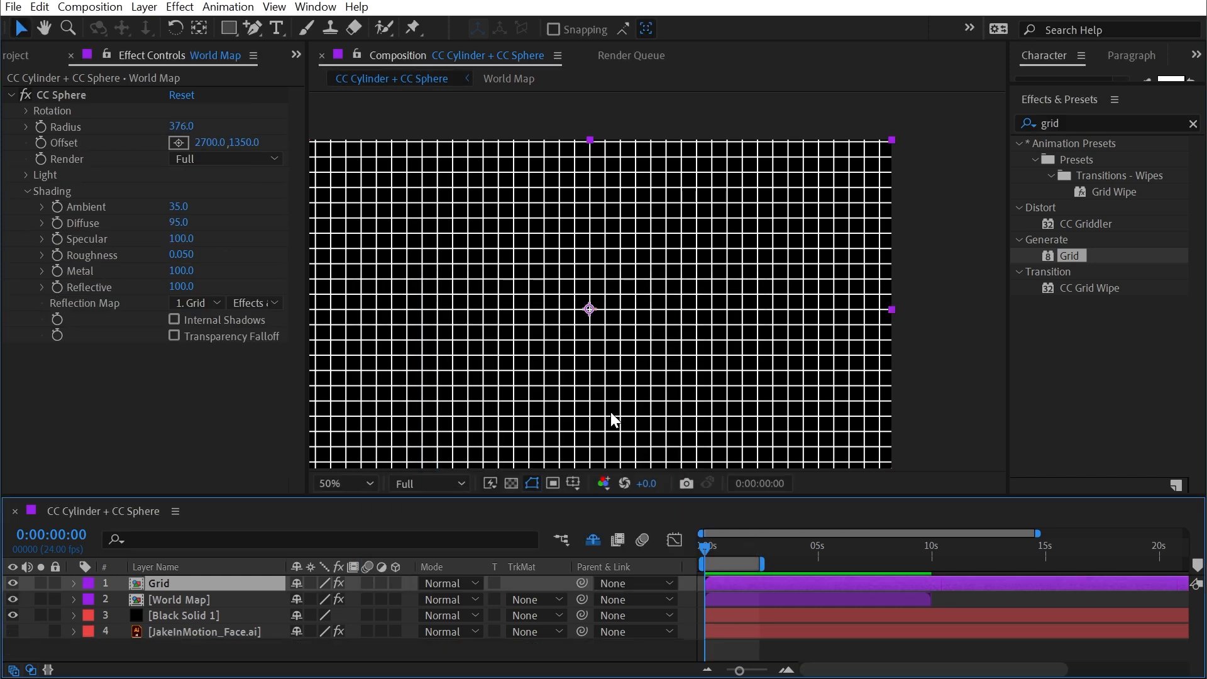
Step: Open the Reflection Map composition and draw two white rectangles on separate shape layers, one in each half of the frame
double_click(611, 417)
left_click(169, 584)
left_click(229, 28)
left_click_drag(454, 169, 574, 314)
left_click(705, 626)
mouse_move(779, 188)
left_mouse_down()
mouse_move(899, 318)
mouse_move(899, 368)
left_mouse_up()
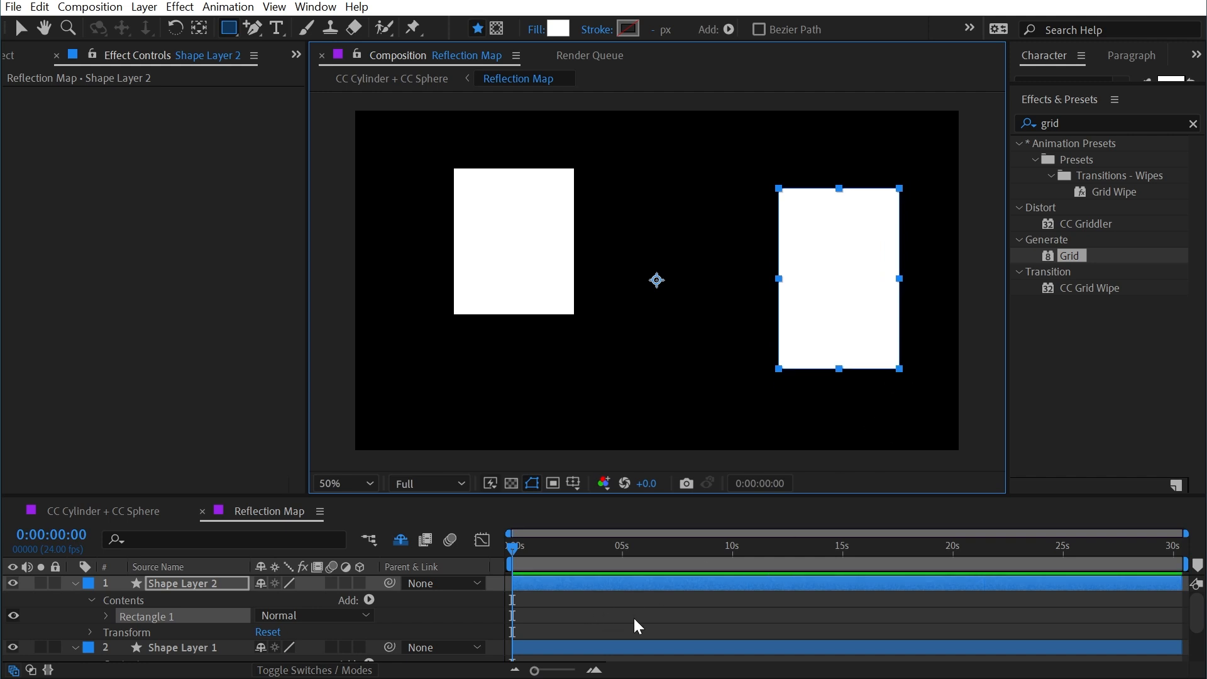
Step: Scale down both white rectangles and place them apart in the upper part of the Reflection Map frame
left_click(603, 621)
key("v")
left_click(859, 278)
left_click_drag(897, 368, 801, 301)
left_click(534, 276)
mouse_move(454, 313)
left_mouse_down()
mouse_move(512, 254)
mouse_move(464, 292)
left_mouse_up()
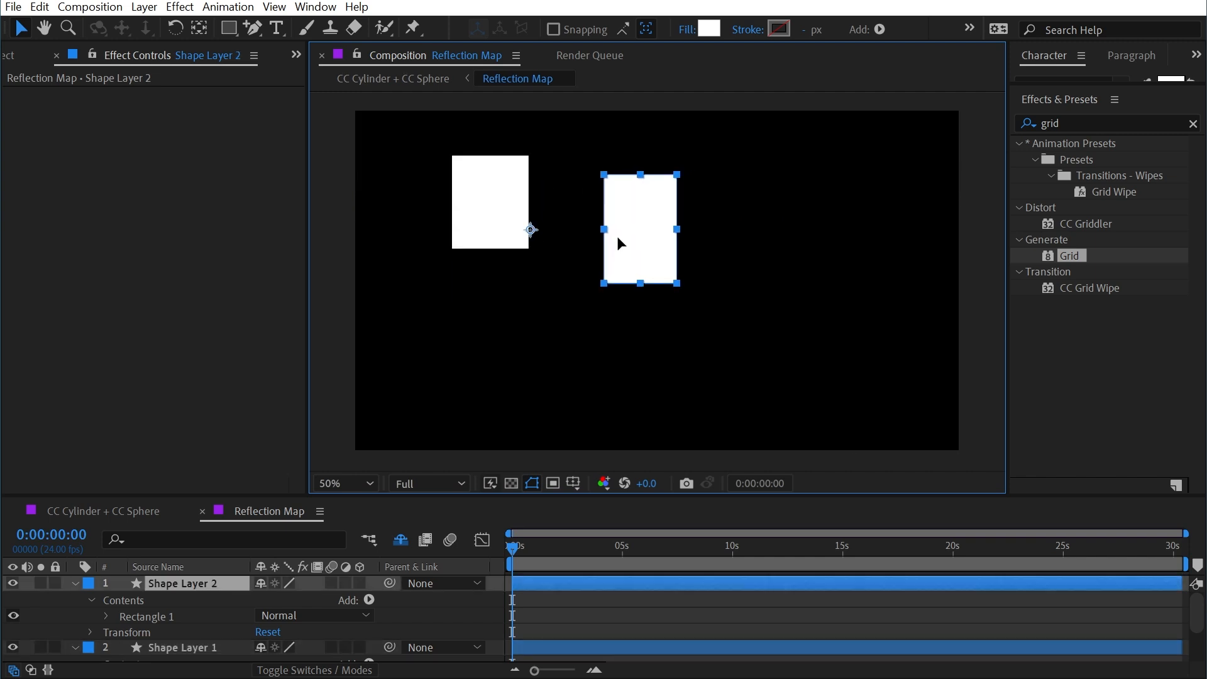
left_click_drag(616, 239, 819, 229)
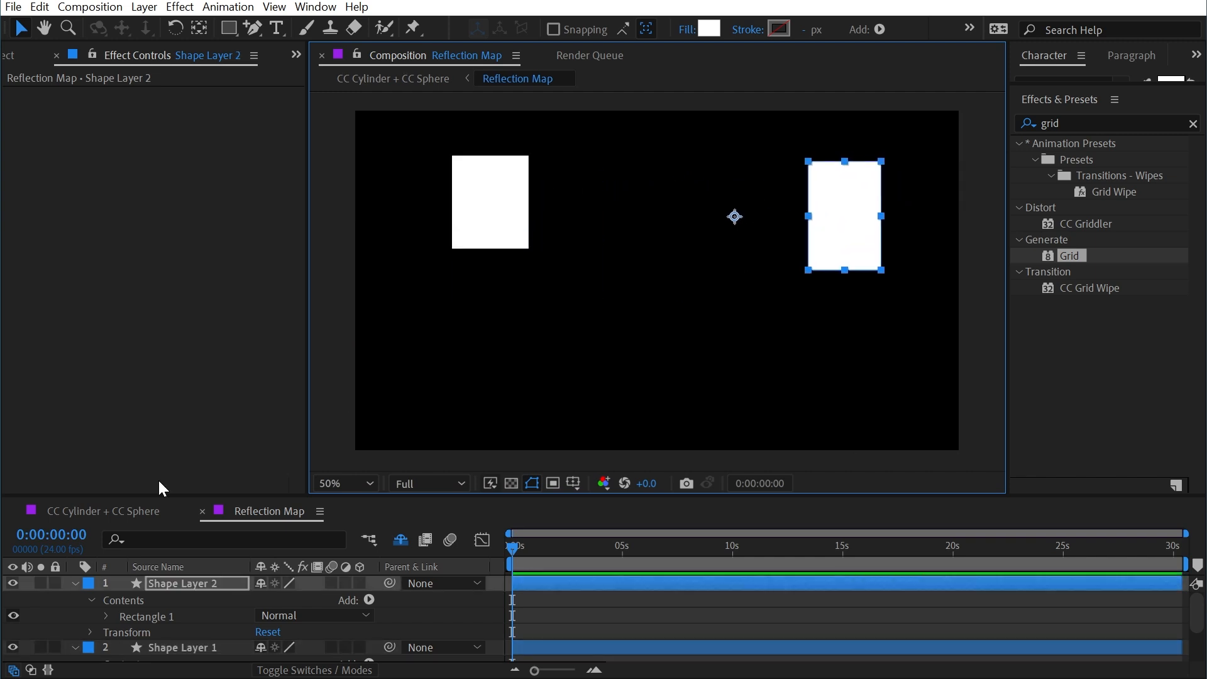
Step: Return to the CC Cylinder + CC Sphere composition, delete the Grid effect from the Grid layer and hide the layer
left_click(201, 512)
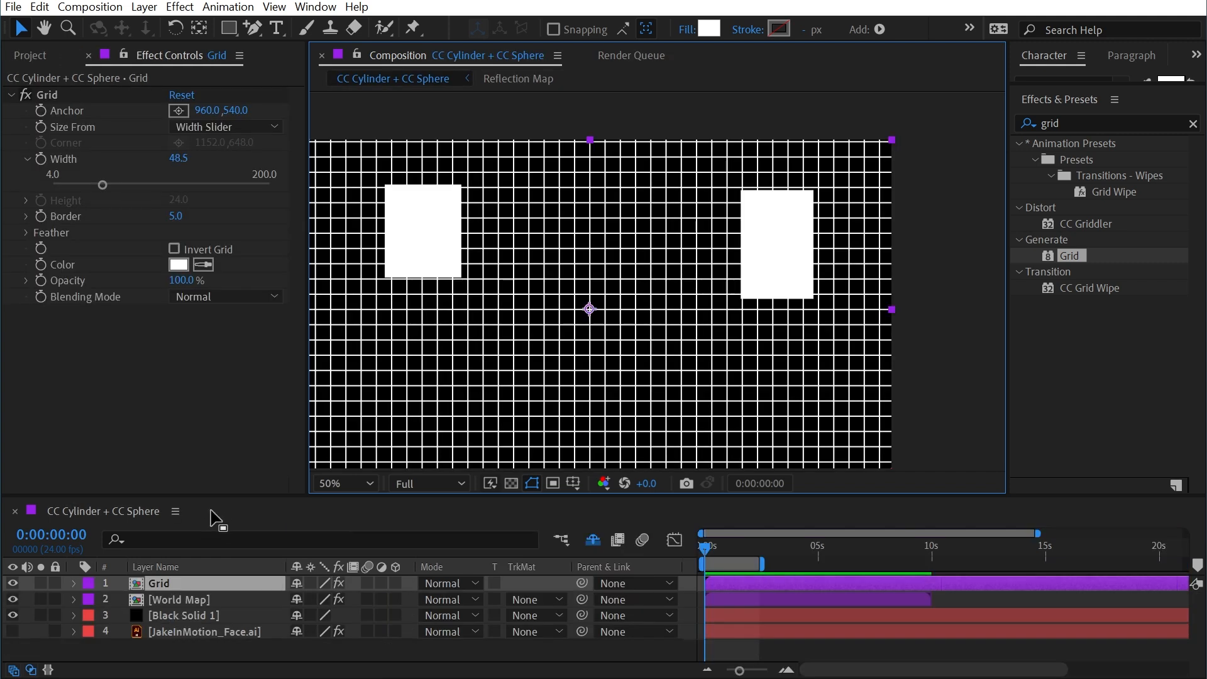
left_click(45, 94)
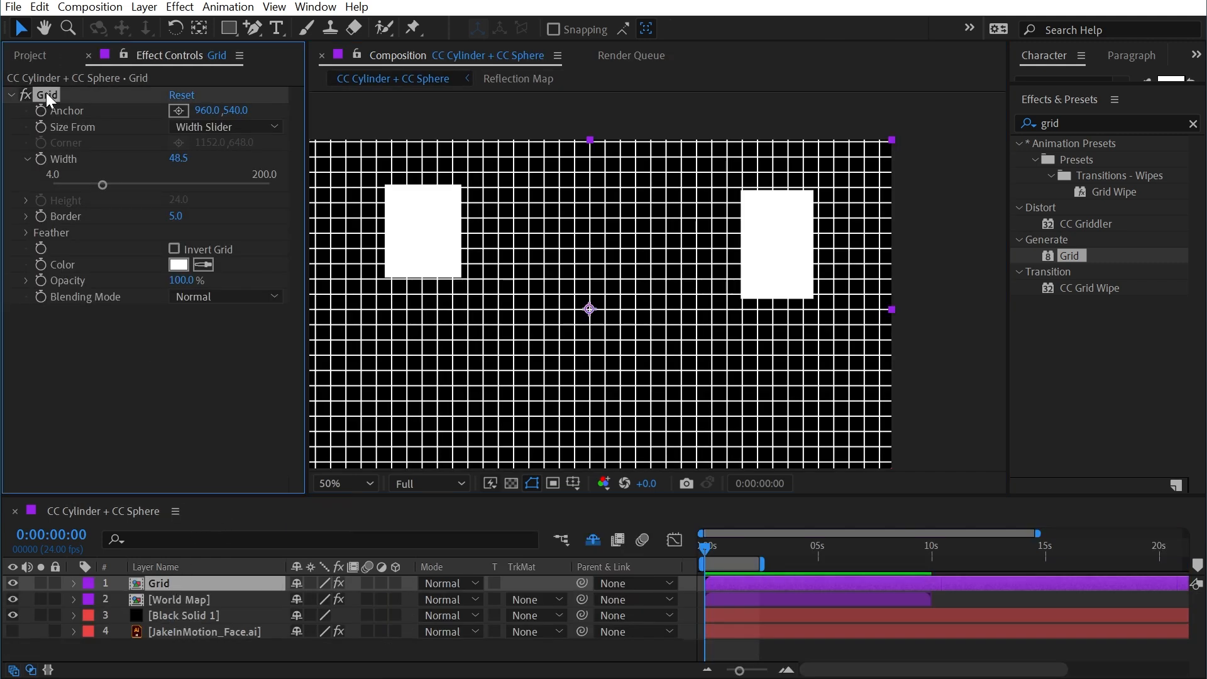
key("Delete")
left_click(13, 584)
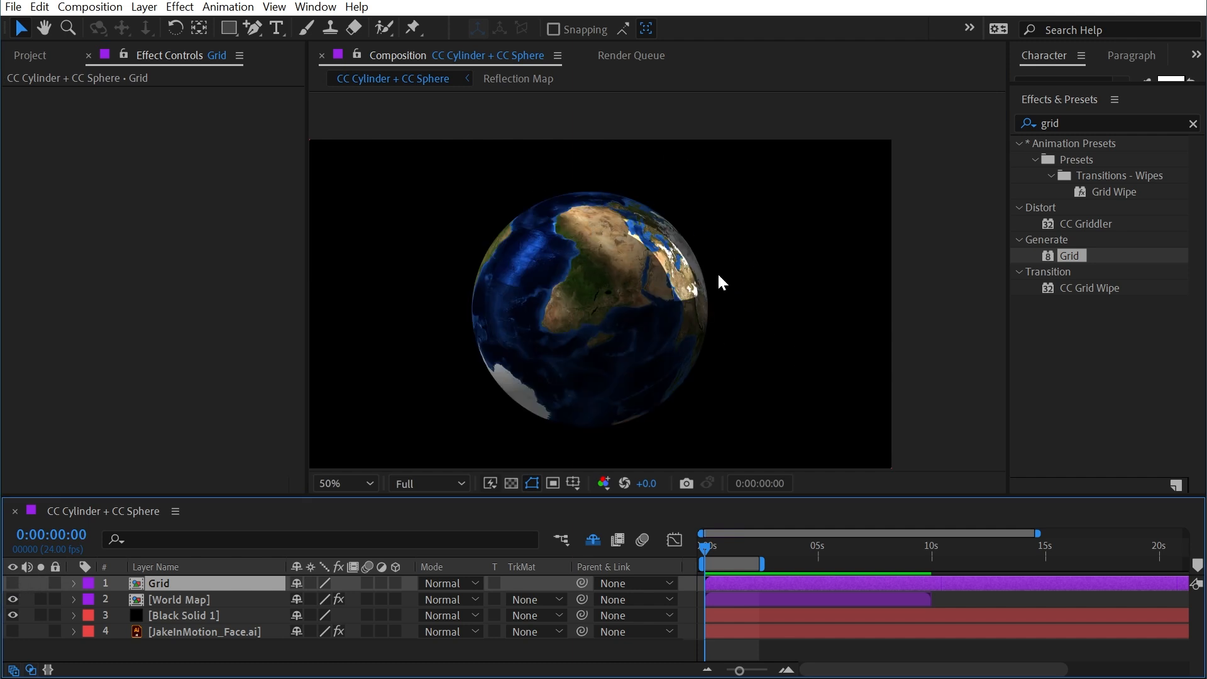
Step: Search the effects for offset and apply the Distort Offset effect to the Grid layer
left_click(1107, 123)
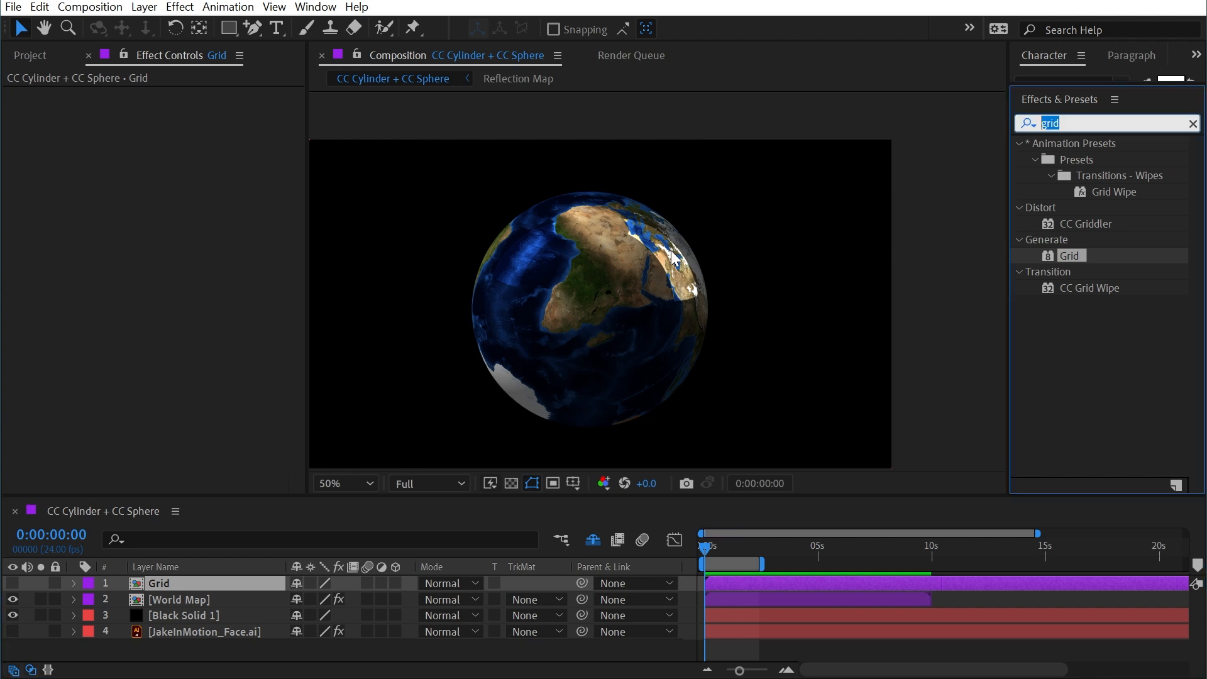
type("offset")
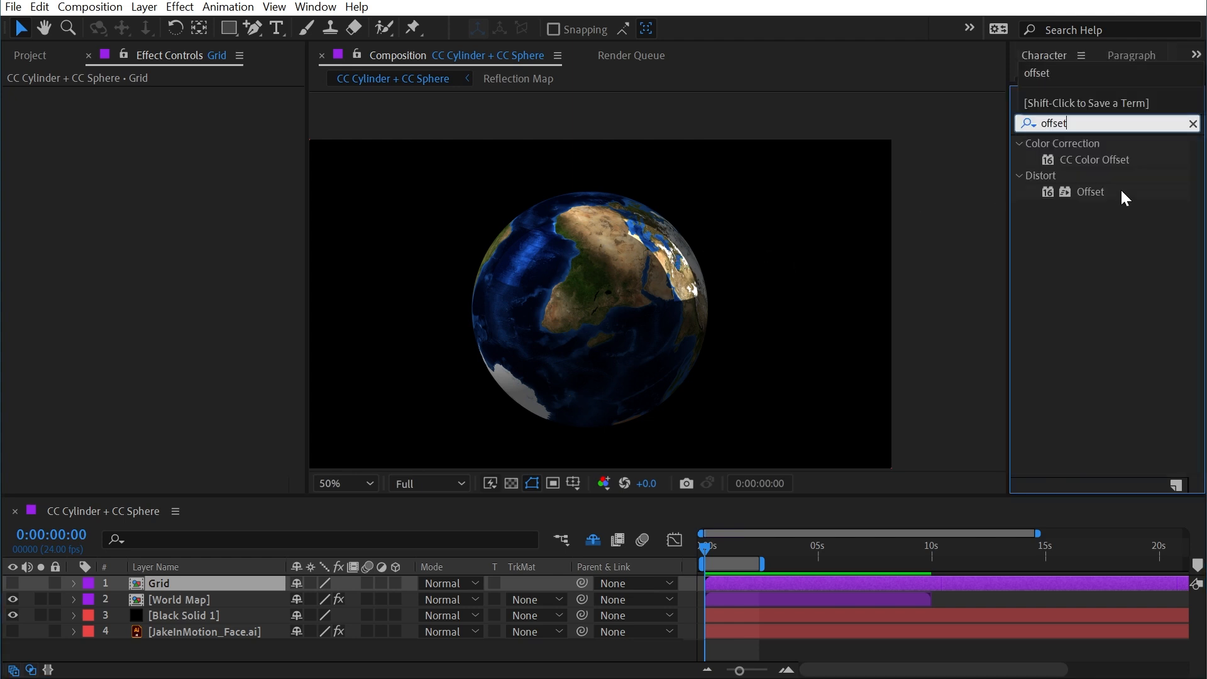
double_click(1091, 193)
Step: Rename the Grid layer as Reflection Map and set its Offset effect's Shift Center To to 881, 620
left_click(171, 583)
key("Return")
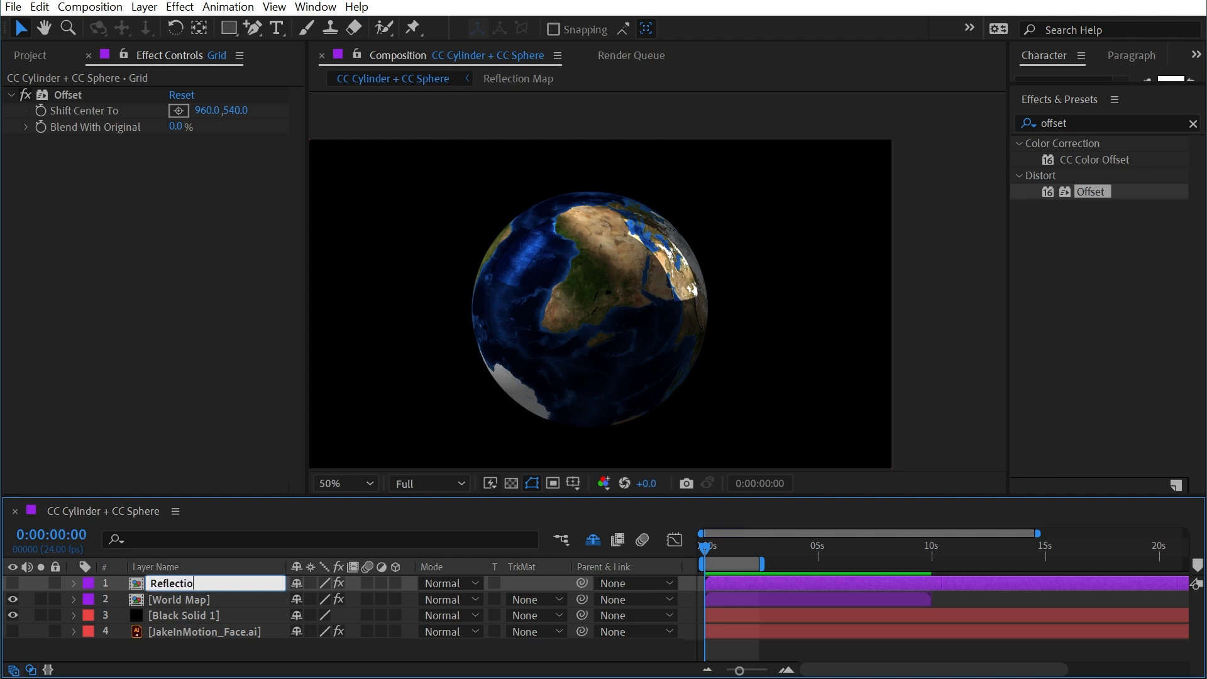
type("Reflection Map")
key("Return")
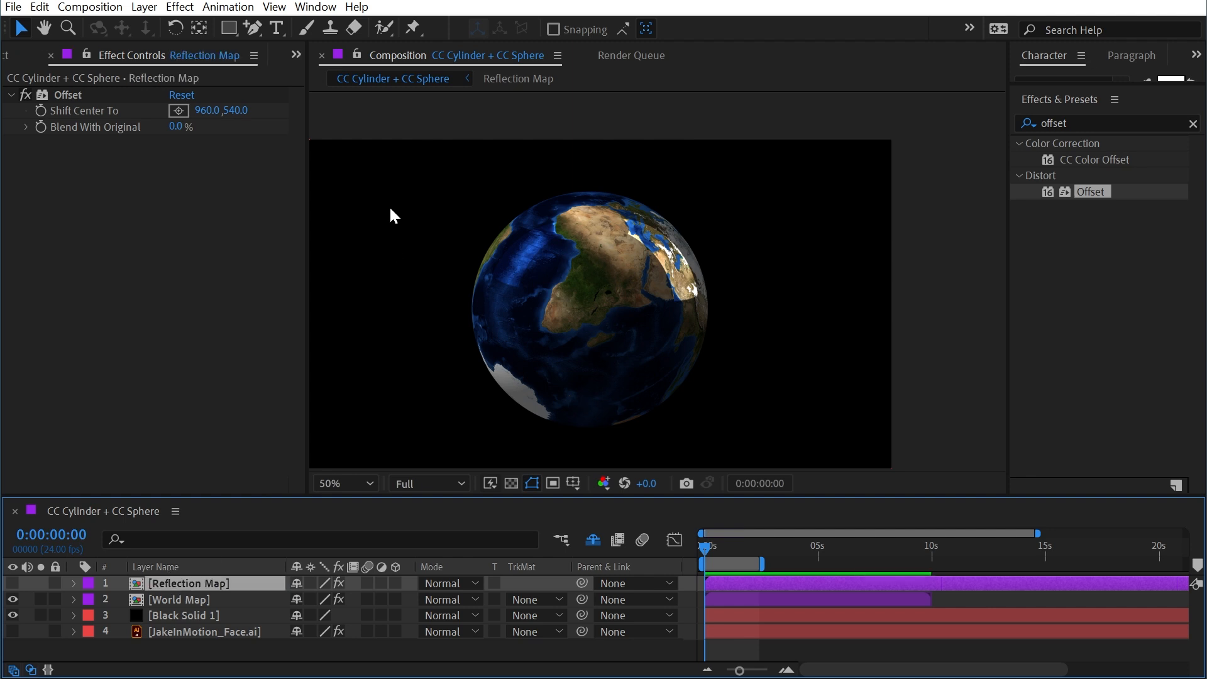
mouse_move(208, 111)
left_mouse_down()
mouse_move(930, 84)
mouse_move(283, 103)
mouse_move(214, 121)
left_mouse_up()
left_click_drag(564, 309, 565, 334)
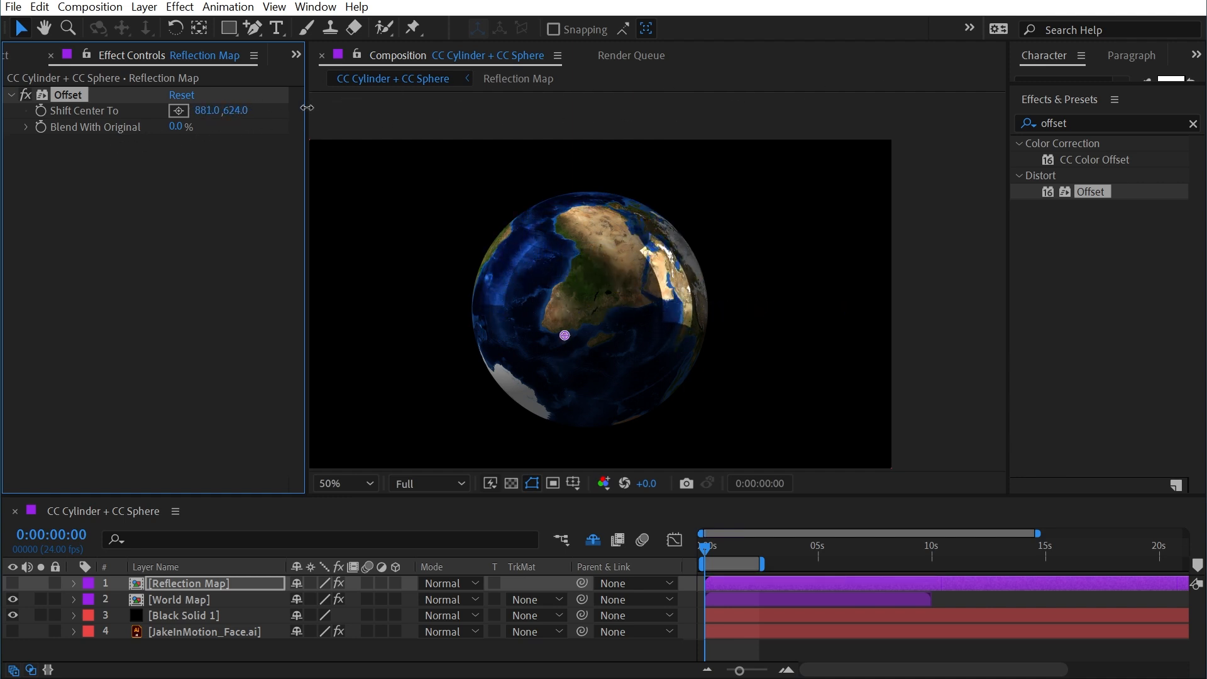
Step: Add Fast Box Blur above Offset with Blur Radius 23 and Repeat Edge Pixels enabled, and shift the Offset center horizontally to about 966
left_click(1127, 122)
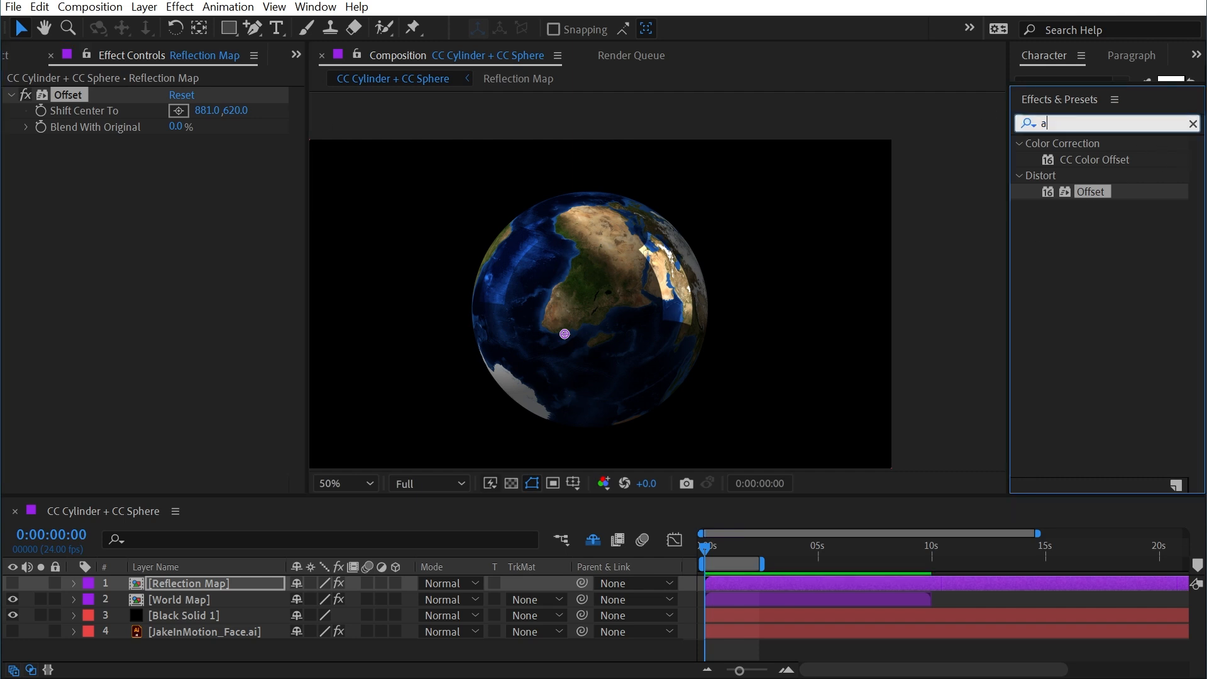
type("ast")
left_click_drag(1108, 295, 258, 140)
left_click_drag(173, 111, 193, 112)
left_click(194, 159)
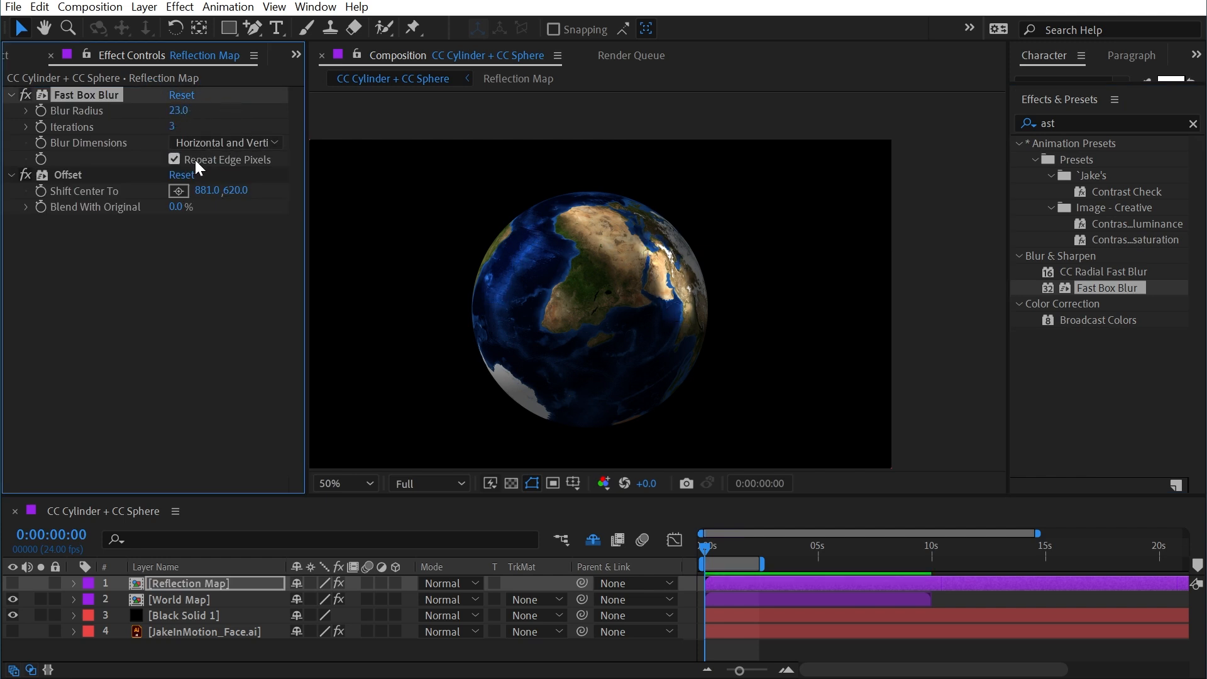
left_click_drag(208, 190, 262, 172)
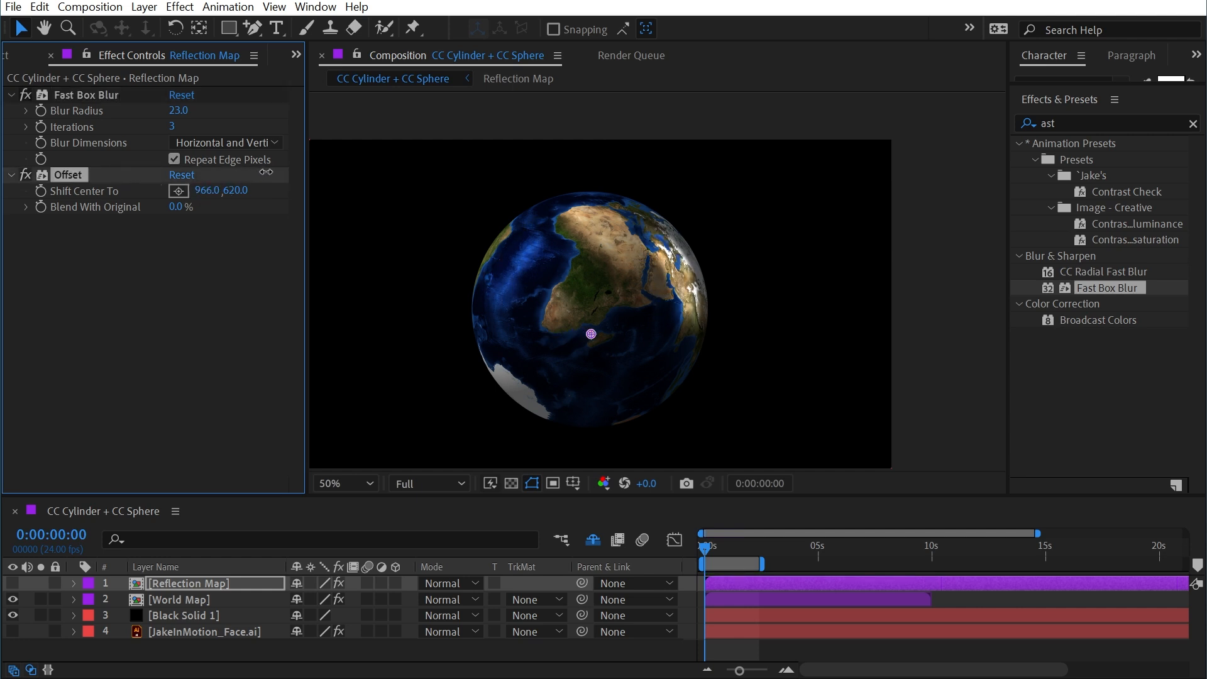
Step: Rotate the World Map sphere to X 17° and Y 308° to see the reflections over different terrain
left_click(179, 599)
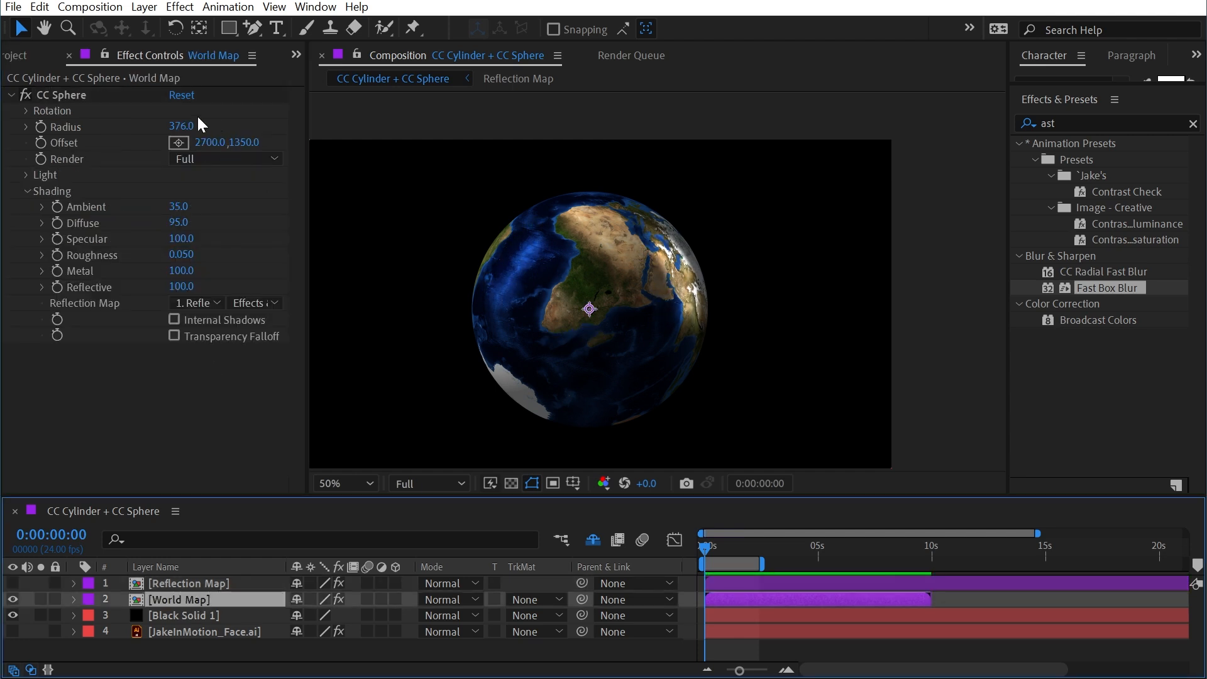
left_click(26, 111)
left_click_drag(183, 125, 157, 172)
Step: Hide the World Map and Black Solid 1 layers, then show and select the JakeInMotion_Face.ai layer
left_click_drag(13, 599, 16, 623)
left_click(12, 632)
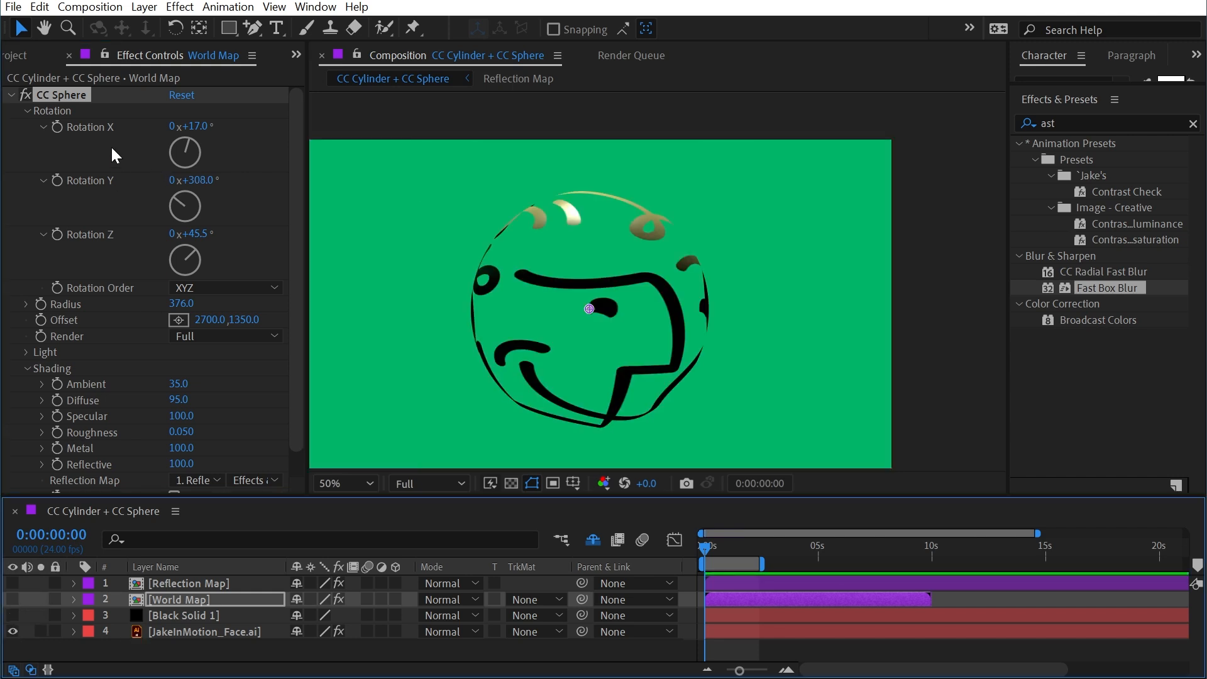
left_click(188, 632)
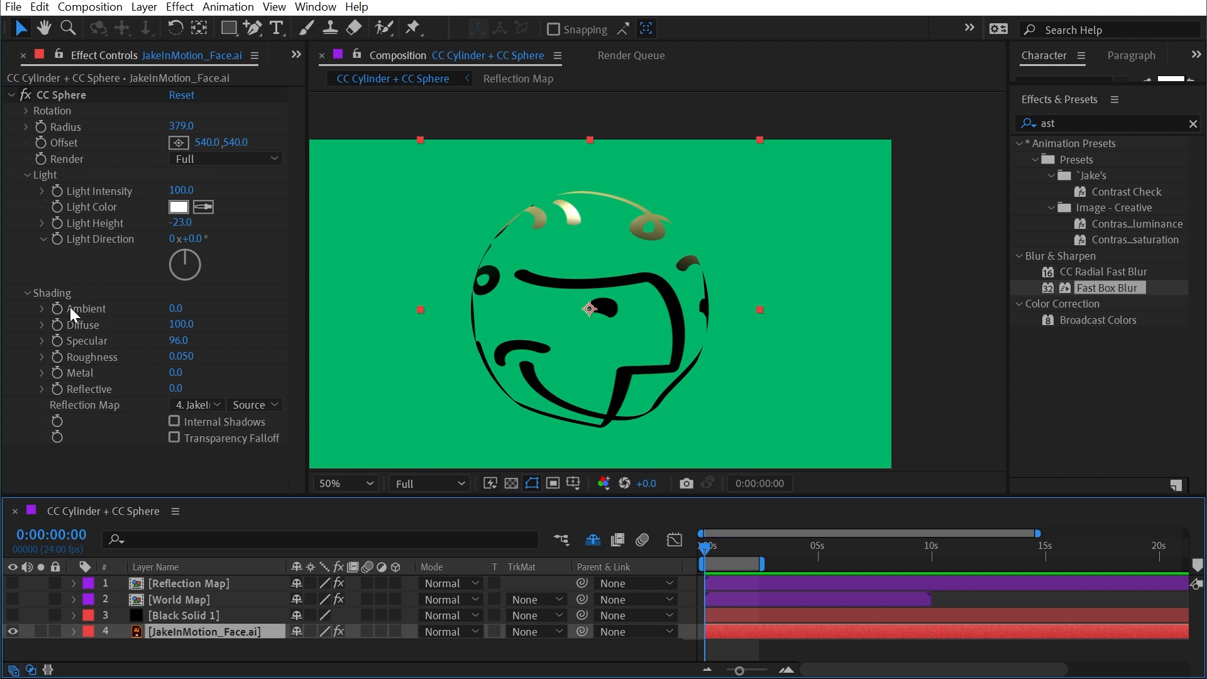
Step: Try Internal Shadows on the face sphere and rotate the sphere to Y 23°
left_click(197, 426)
left_click(174, 422)
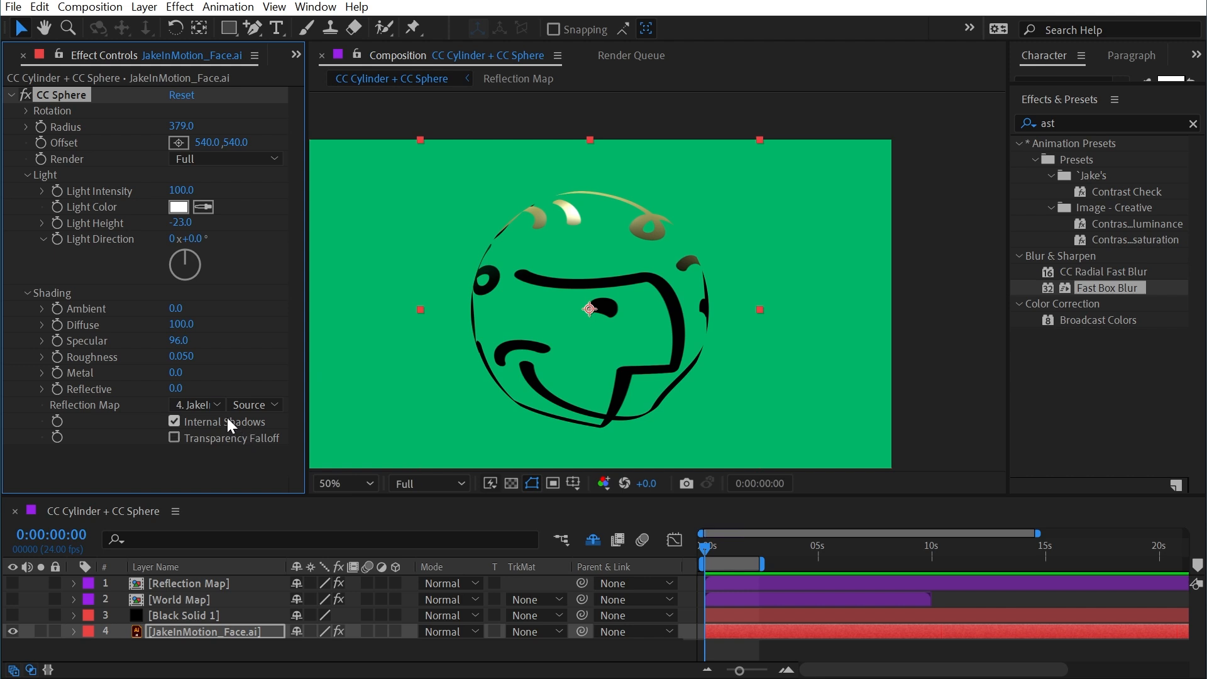
left_click(27, 127)
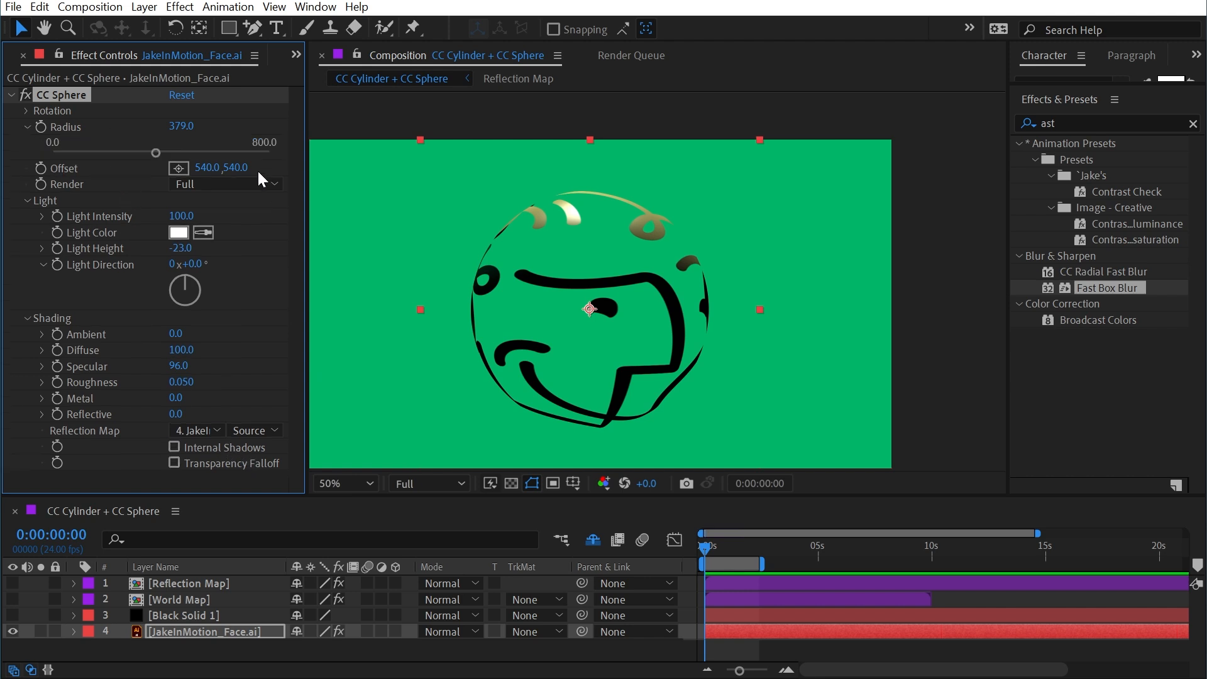
left_click(27, 111)
mouse_move(192, 180)
left_mouse_down()
mouse_move(126, 187)
mouse_move(215, 182)
left_mouse_up()
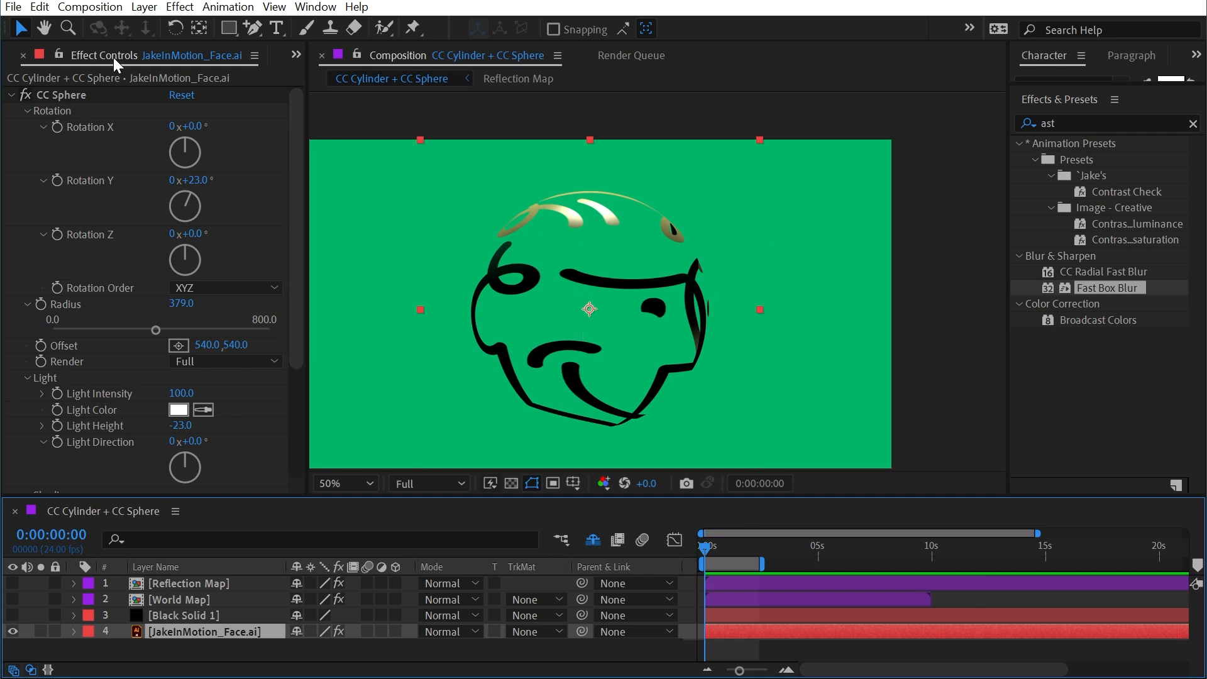
Step: Create a composition from the JakeInMotion_Face.ai footage and double its width to 2160 px
scroll(87, 55, "up", 1)
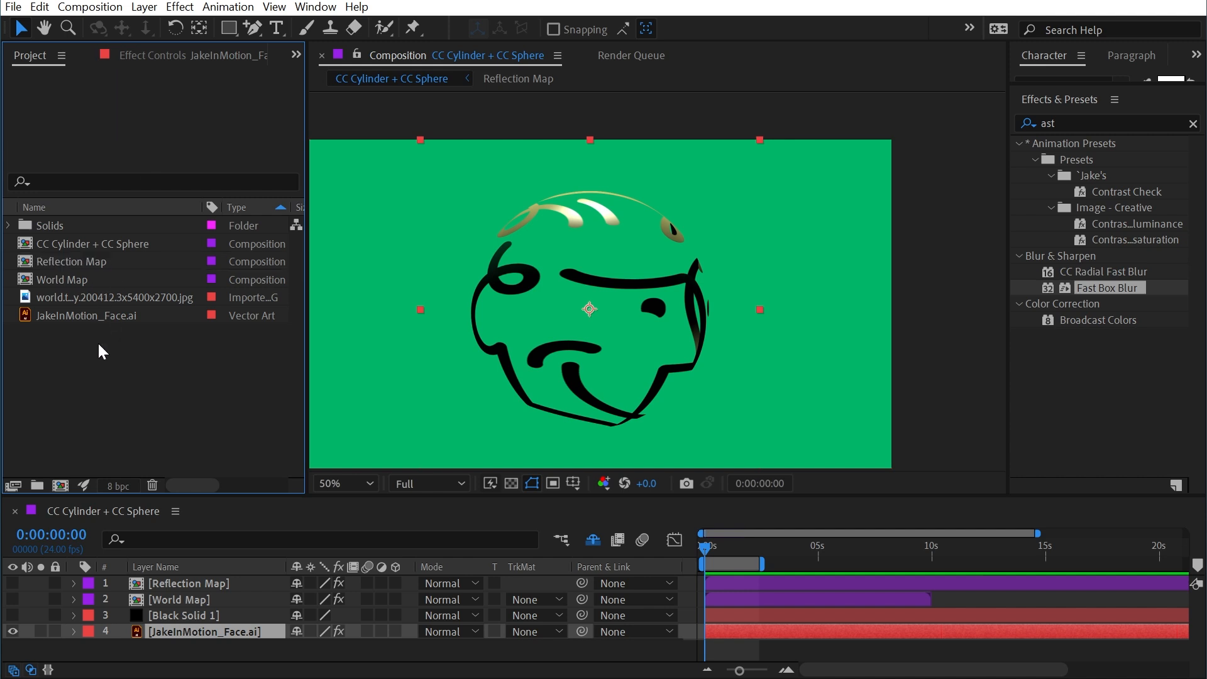
left_click_drag(73, 316, 60, 485)
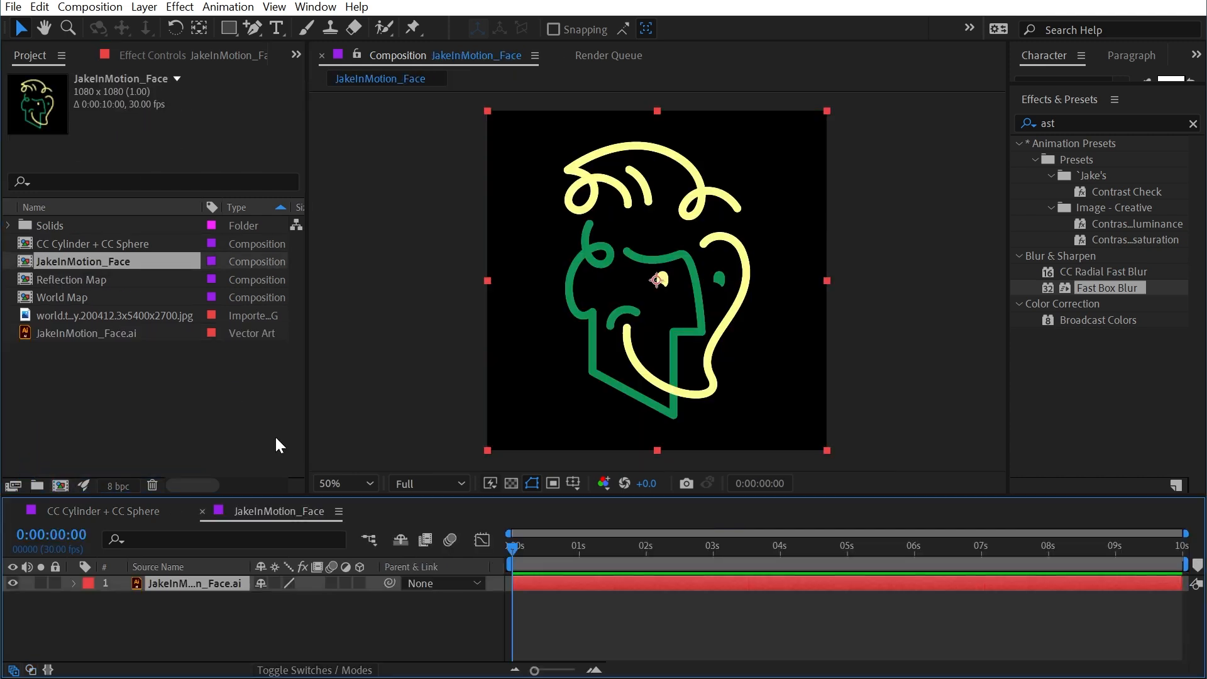
key("ctrl+k")
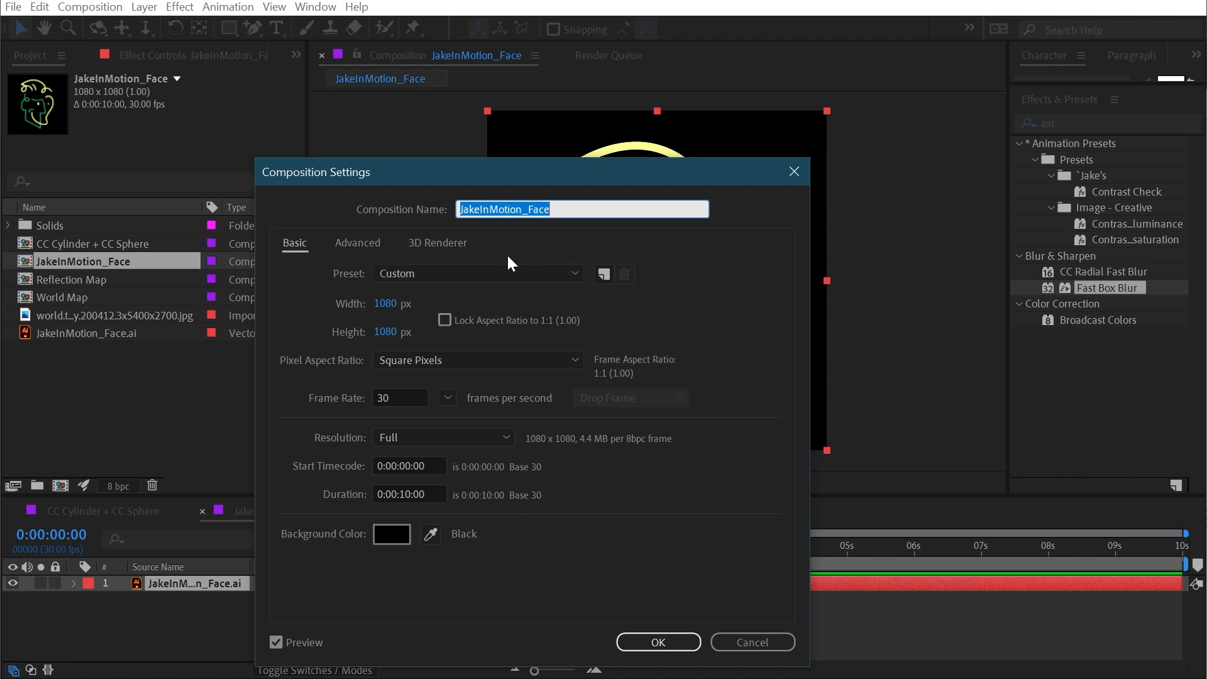
left_click(387, 303)
left_click(414, 300)
type("*2")
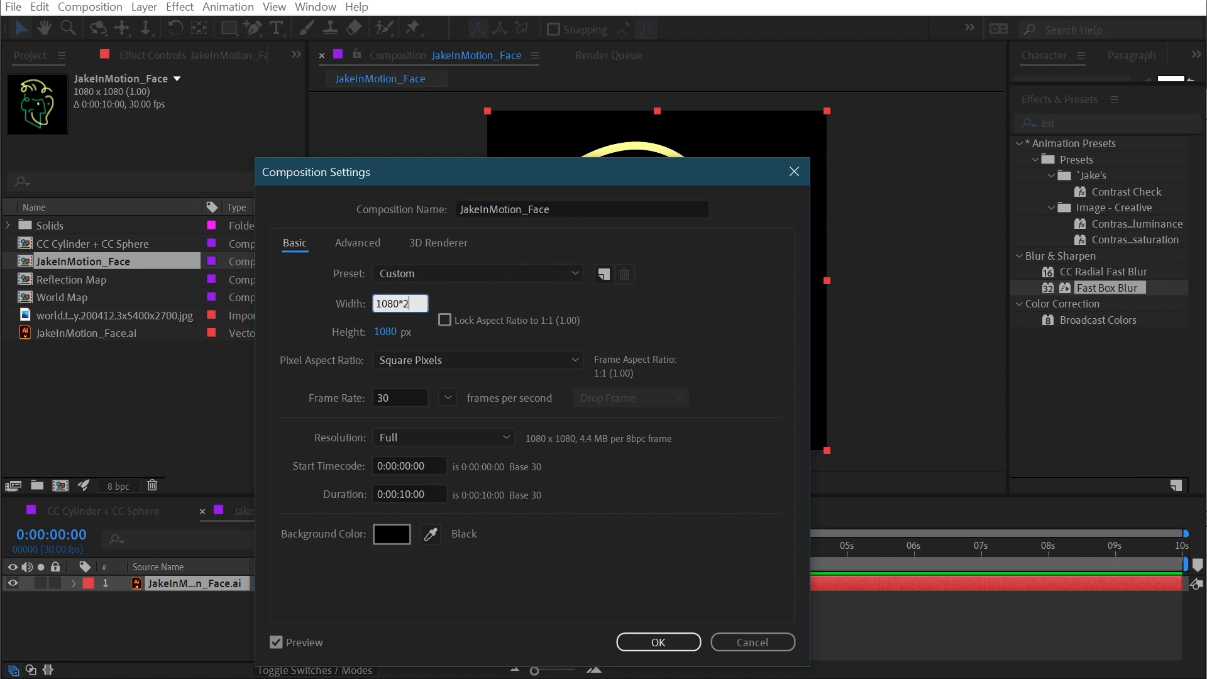
left_click(692, 639)
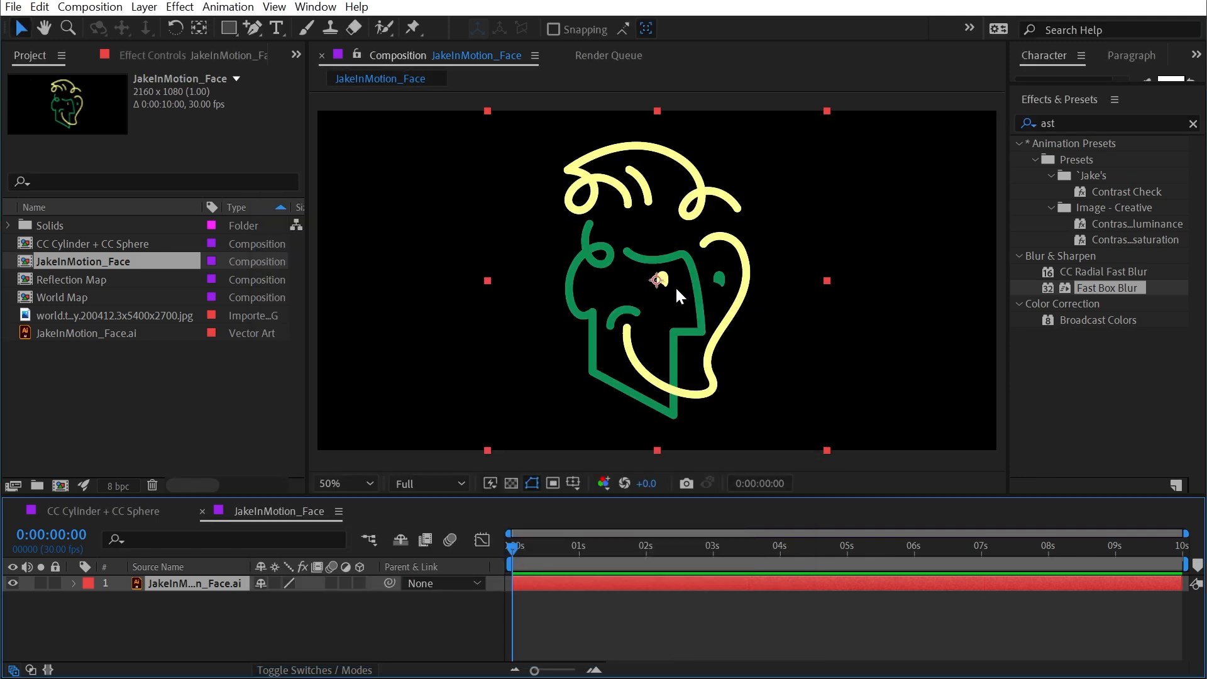
Step: Move the face artwork into the right half of the composition and add a black solid 1080 px wide
left_click_drag(834, 279, 835, 279)
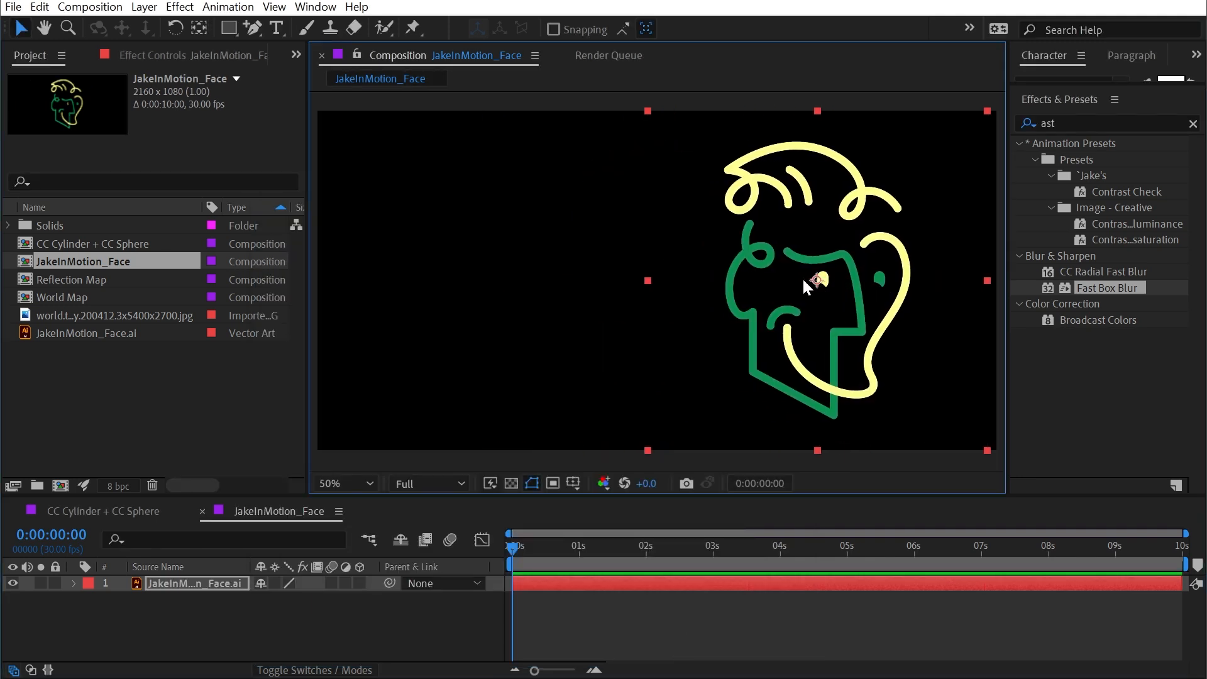
key("ctrl+shift+a")
key("ctrl+y")
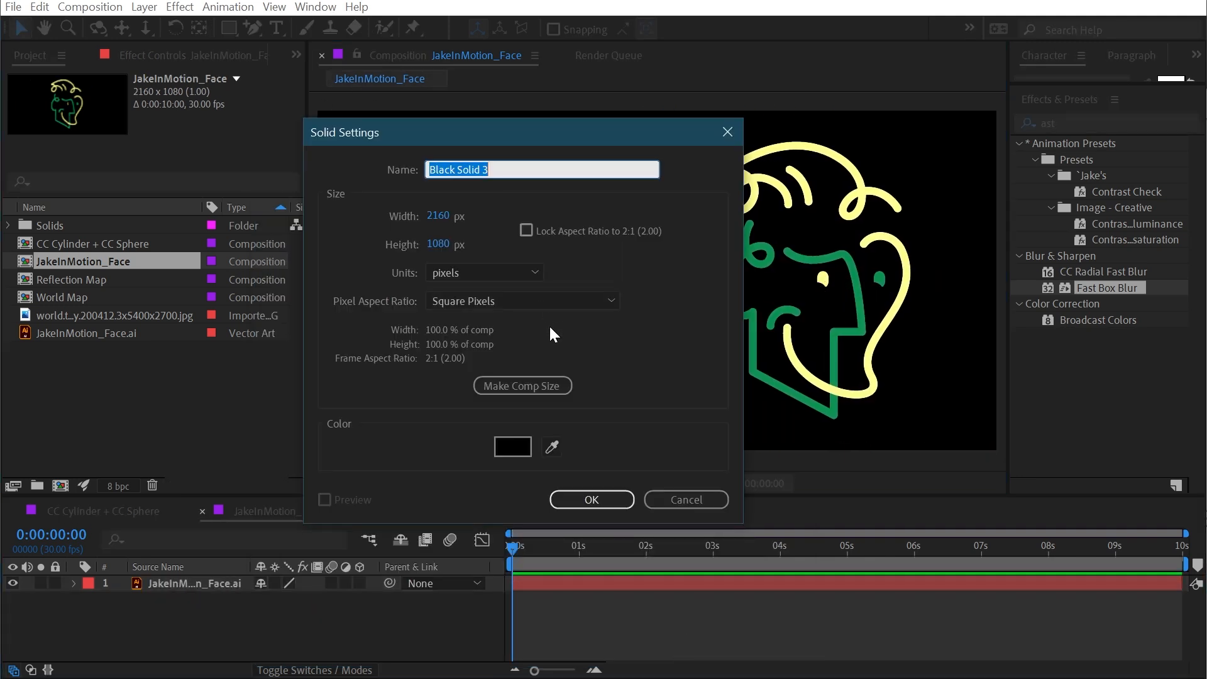
key("Tab")
type("1080")
key("Return")
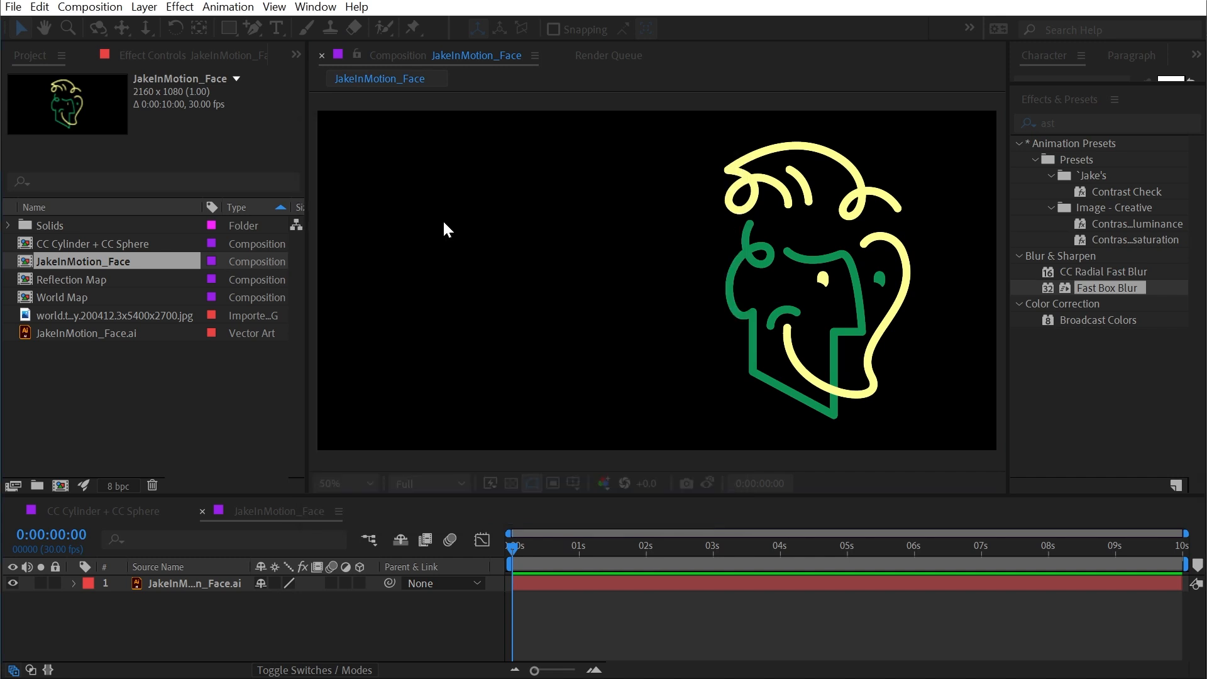
Step: Show the transparency grid and align the black solid to the composition's left edge
left_click(511, 483)
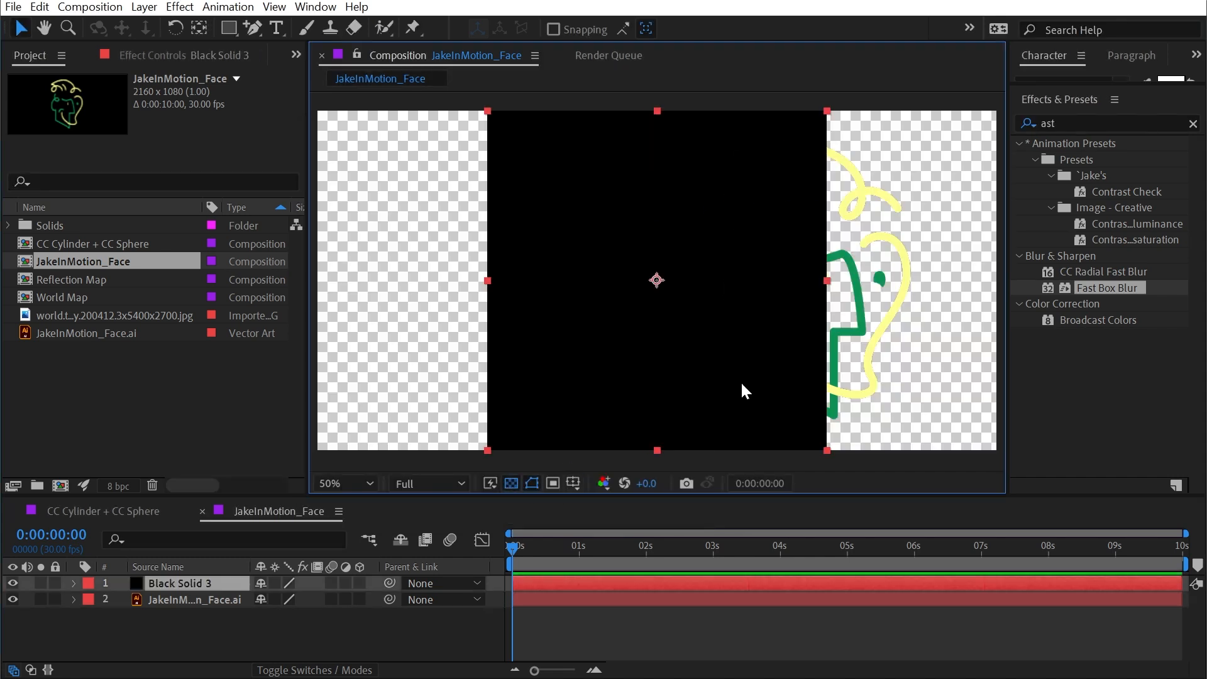
left_click(316, 7)
left_click(381, 101)
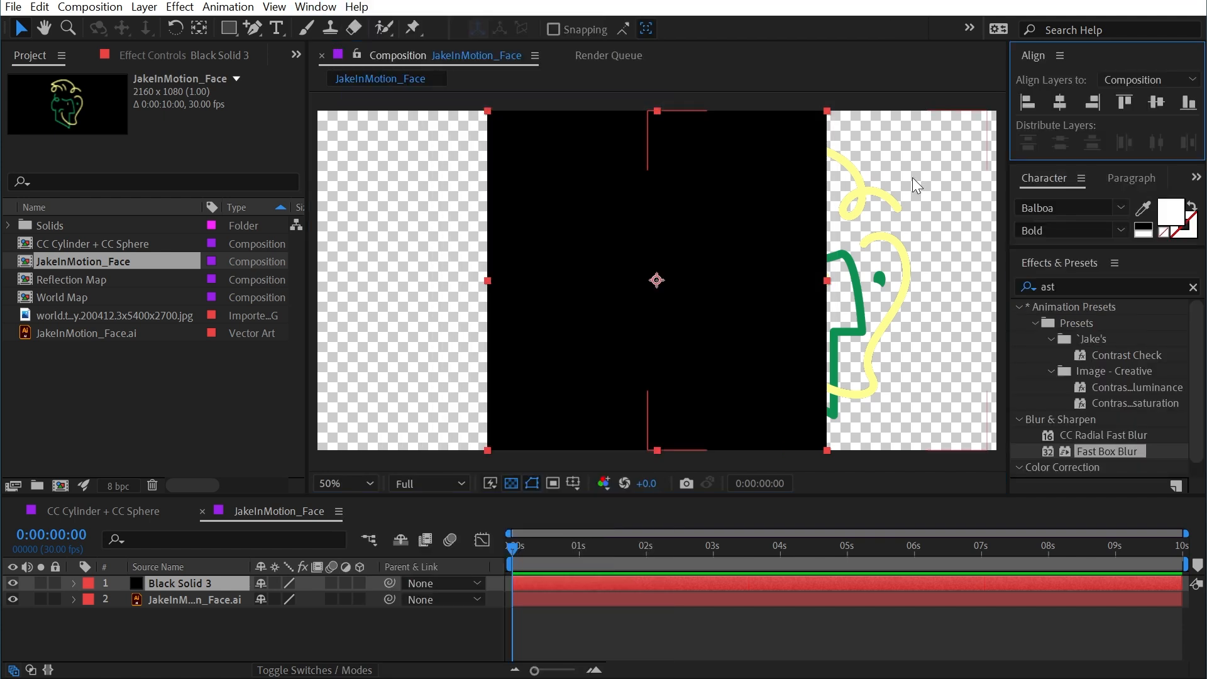
left_click(1028, 102)
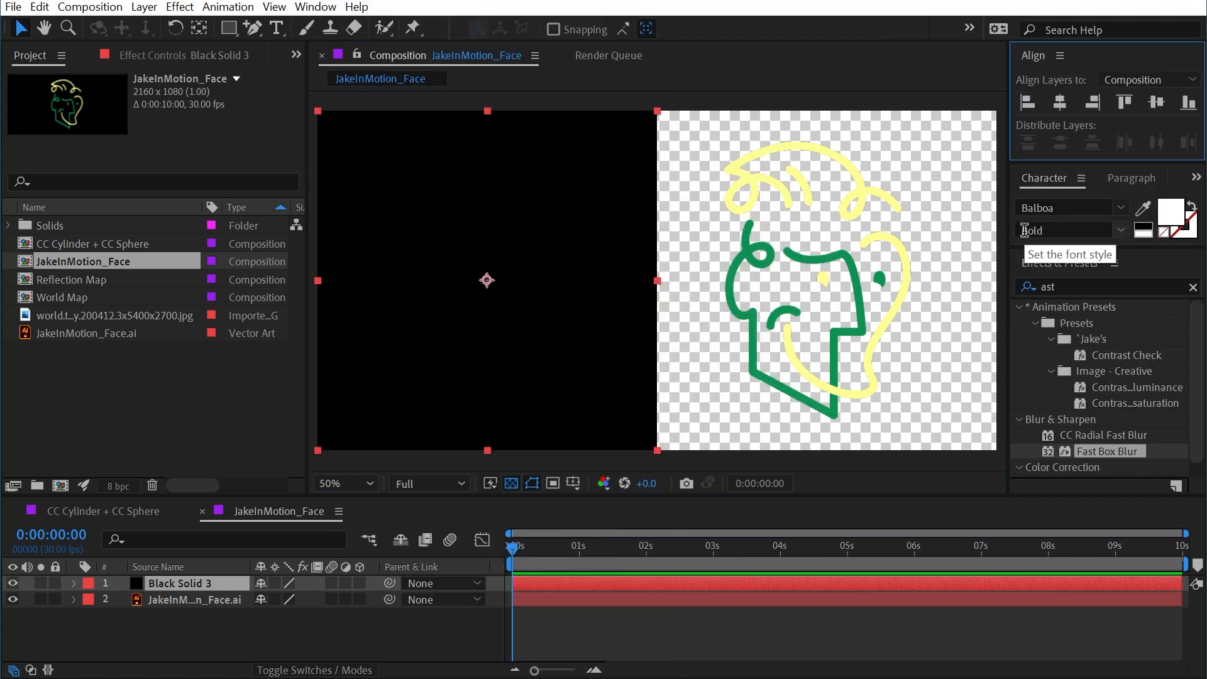
left_click(573, 255)
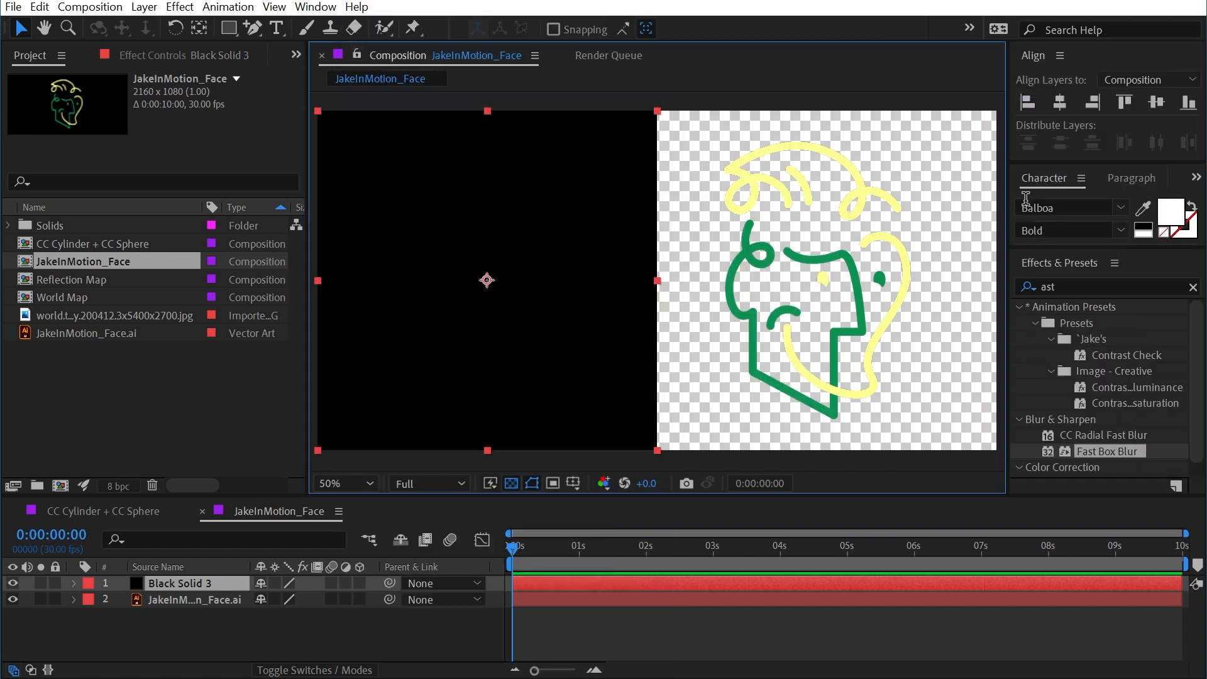
Step: Apply the Fill effect to the black solid and set its color to a light gray
double_click(1084, 286)
type("fill")
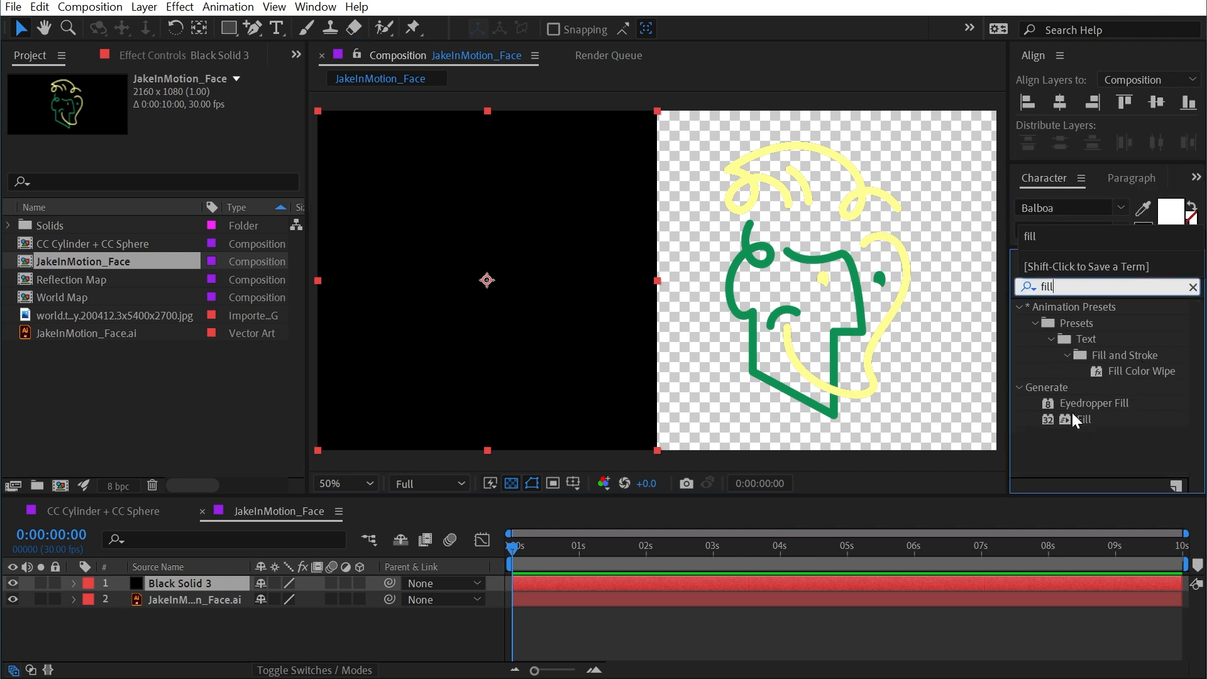
double_click(1083, 419)
left_click(178, 144)
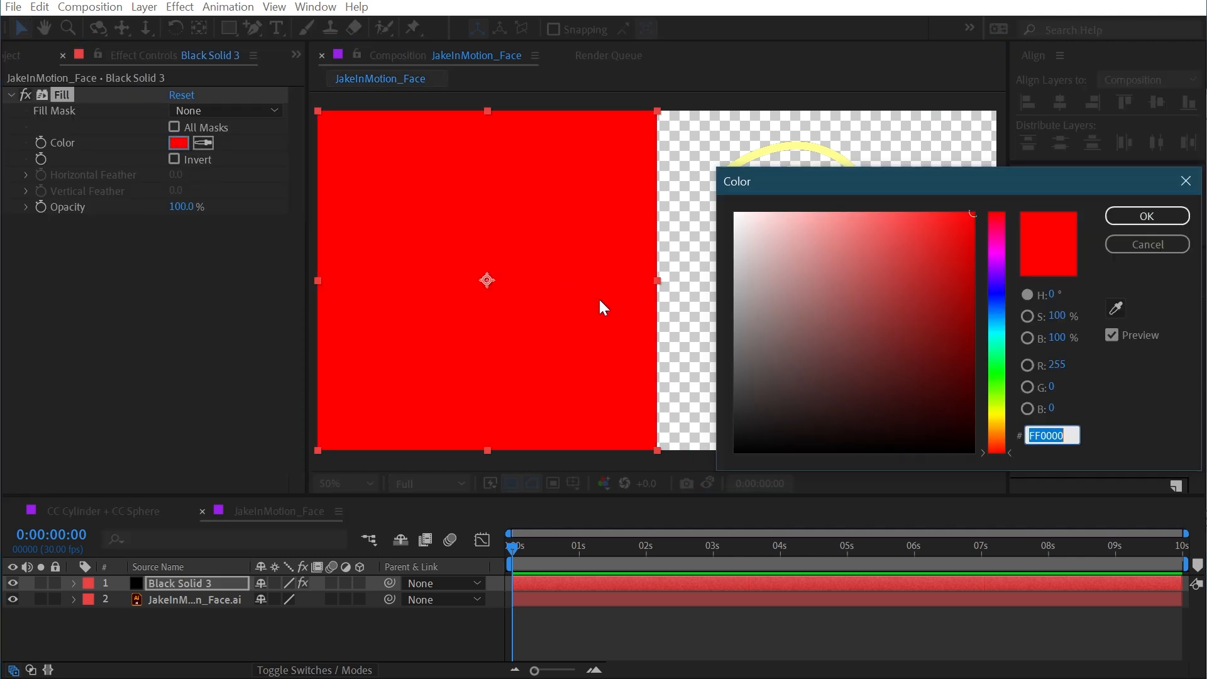
left_click_drag(770, 245, 636, 163)
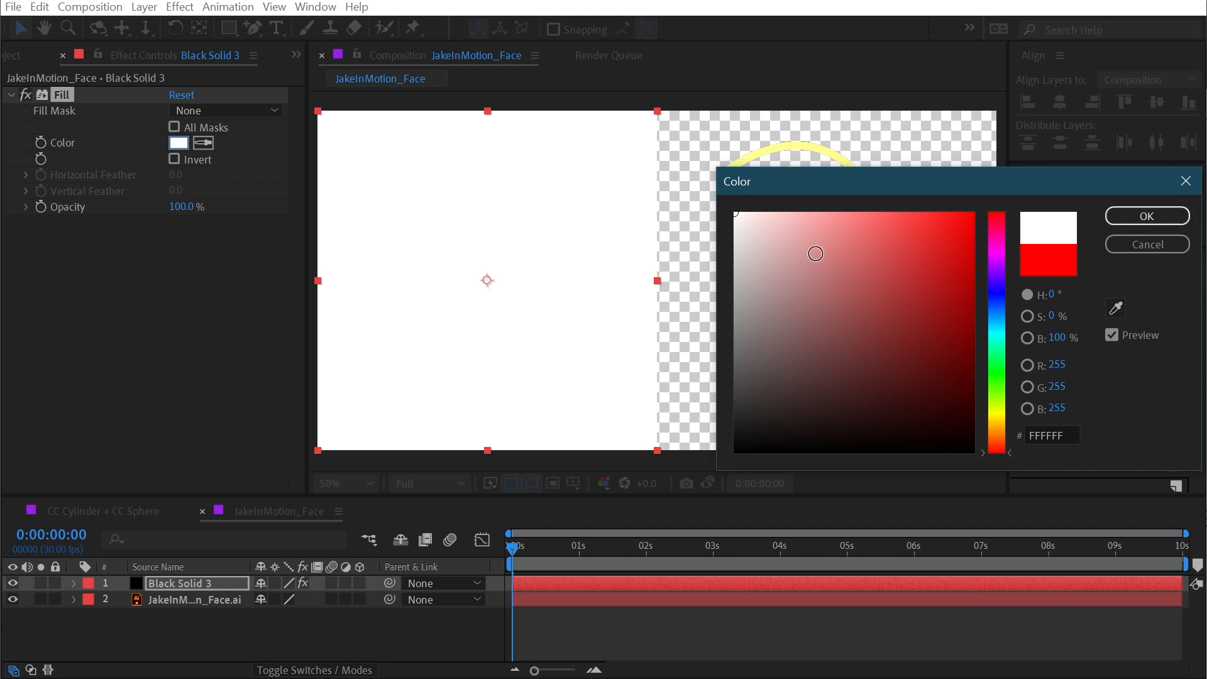
left_click_drag(822, 259, 714, 294)
left_click(1147, 217)
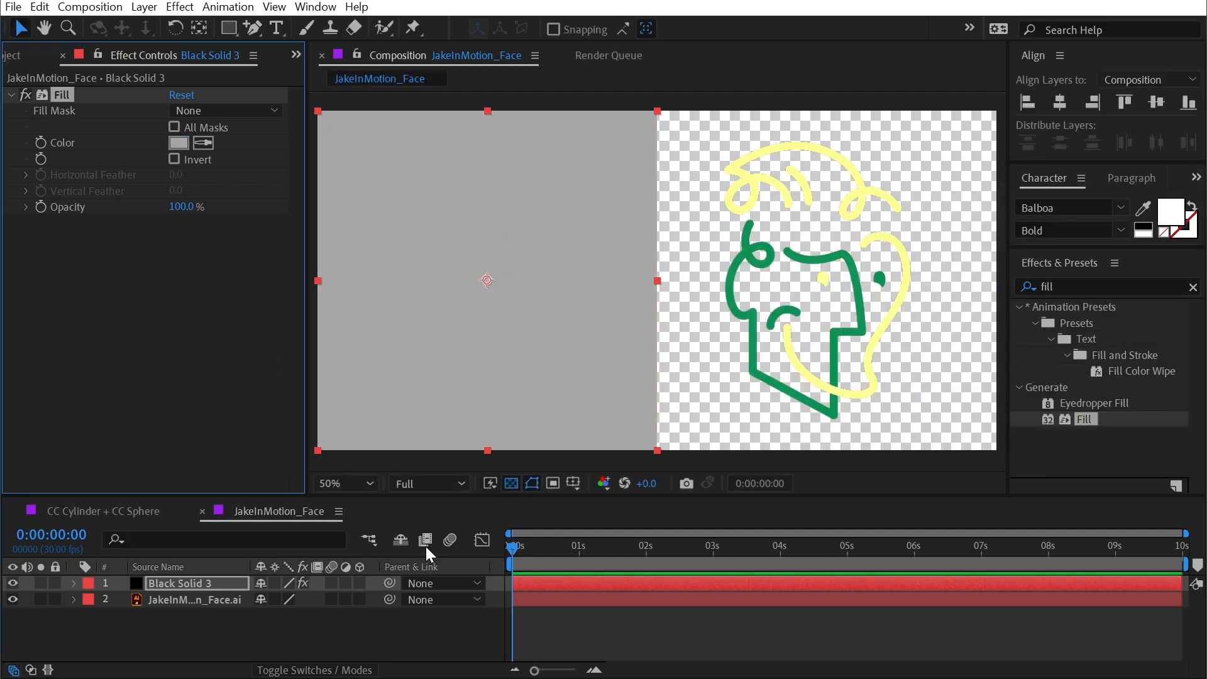
Step: Back in CC Cylinder + CC Sphere, replace the JakeInMotion_Face.ai layer's source with the JakeInMotion_Face composition and show its effect settings
left_click(202, 511)
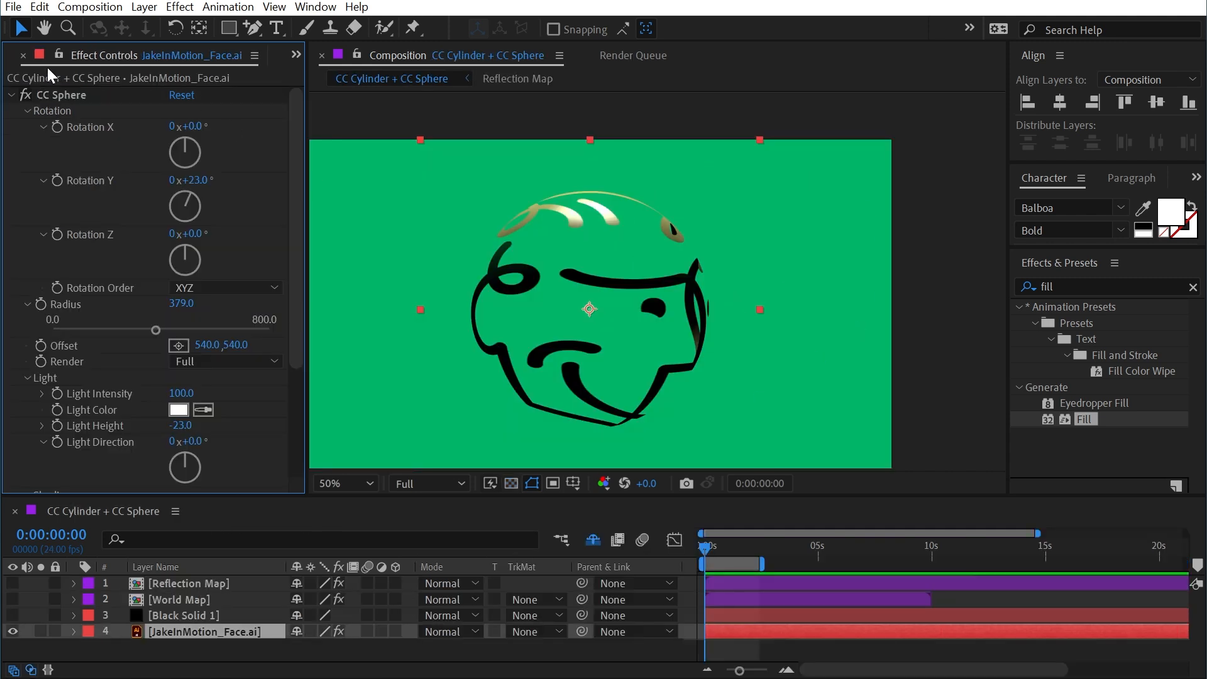
scroll(36, 53, "up", 1)
left_click(173, 633)
left_click_drag(44, 263, 192, 625)
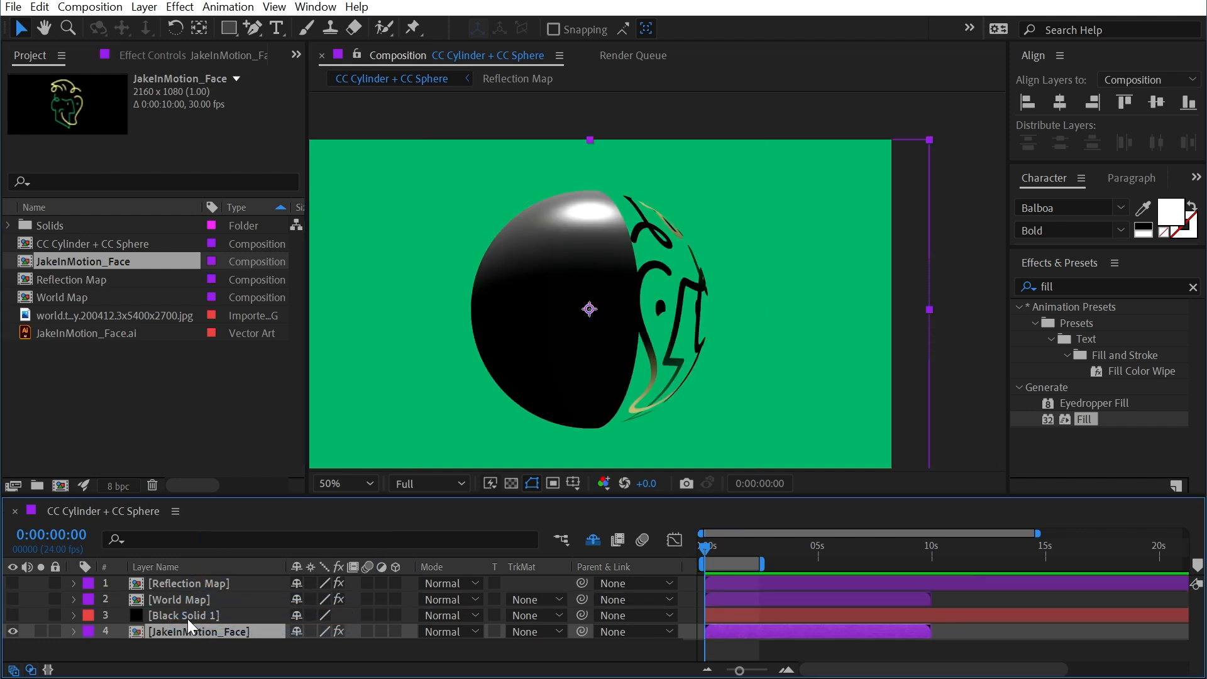
left_click(173, 58)
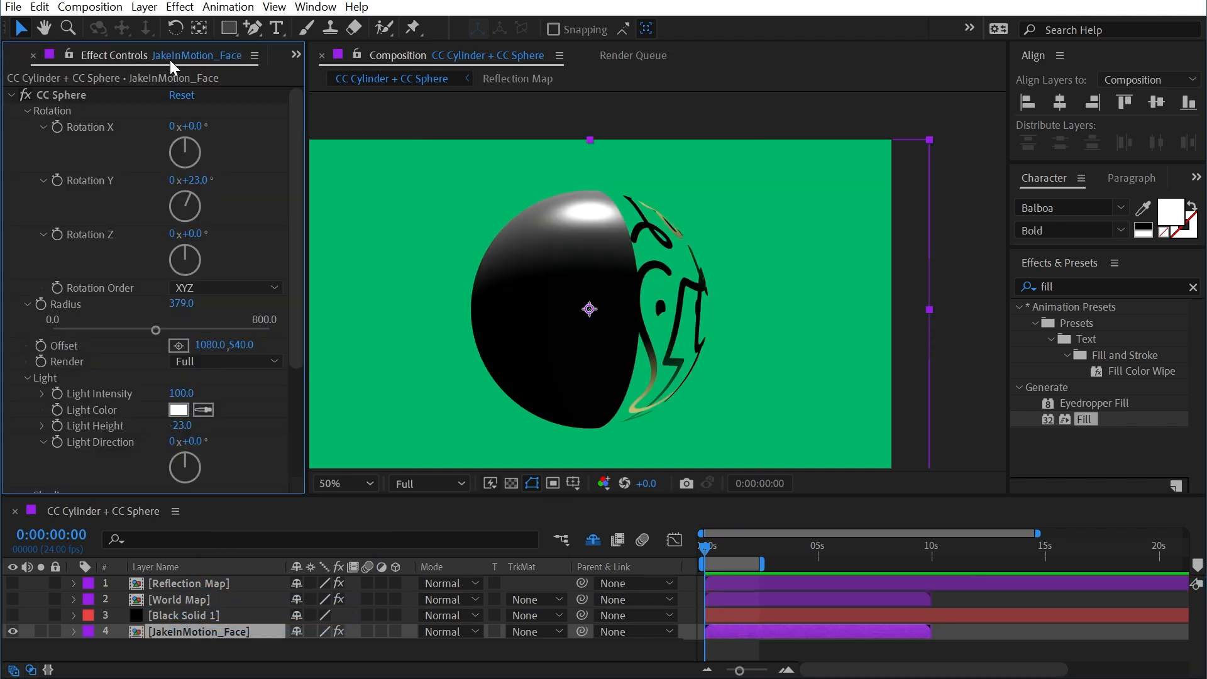
Step: Rotate the face sphere to Y -95° and set its Light Height to 35 and Light Direction to -85°
mouse_move(206, 180)
left_mouse_down()
mouse_move(41, 165)
mouse_move(97, 164)
mouse_move(69, 164)
left_mouse_up()
scroll(38, 218, "down", 5)
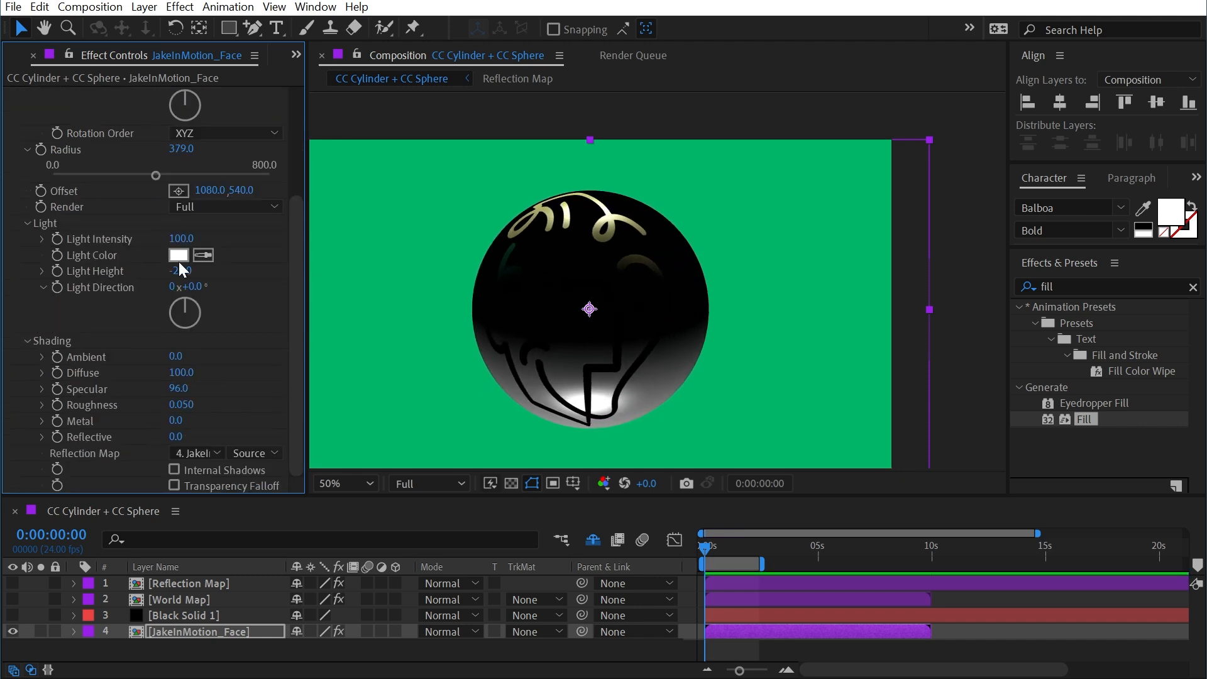
left_click_drag(180, 270, 253, 250)
left_click_drag(200, 286, 518, 325)
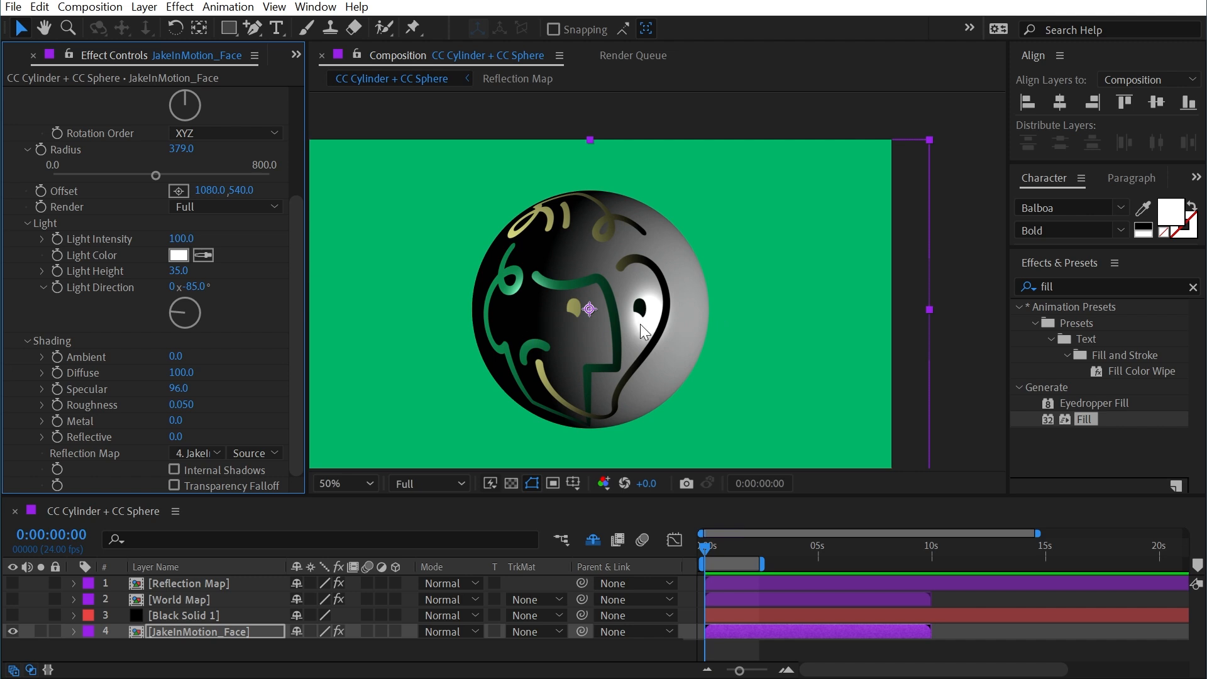
Step: Set the face sphere's shading to Ambient 37, Diffuse 88 and Specular 0, and enable Internal Shadows
left_click_drag(176, 356, 9, 392)
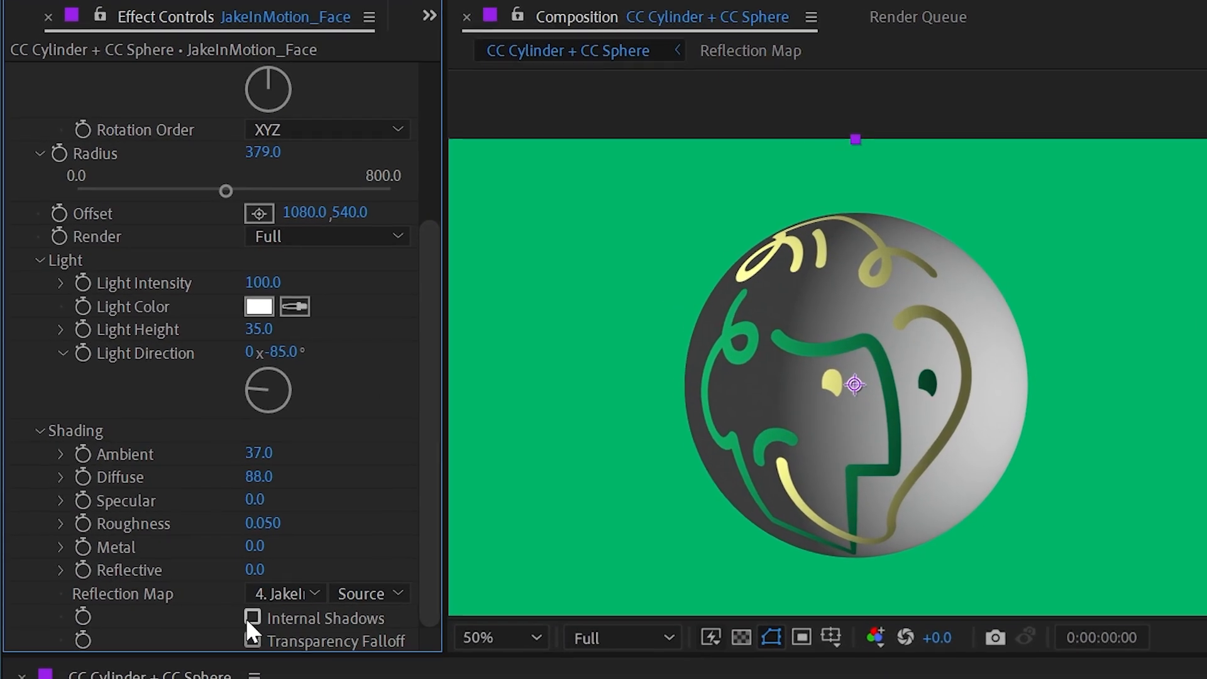
left_click(252, 617)
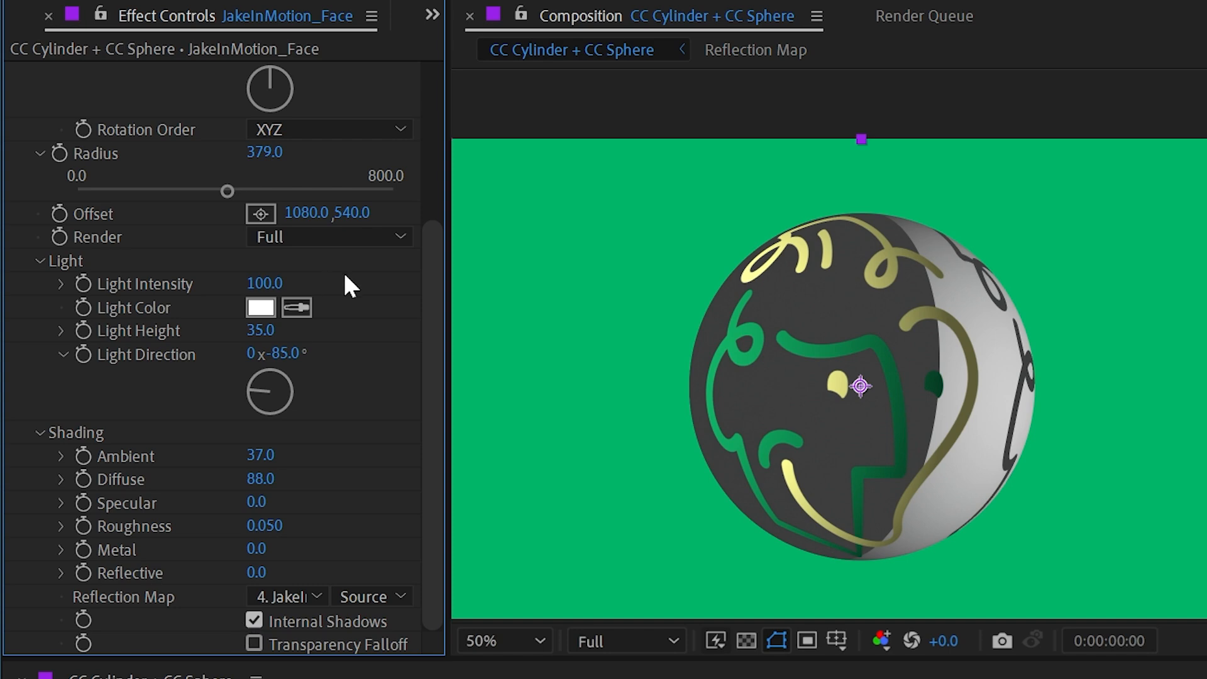
Step: Set the face sphere's Light Direction to -82° and Light Height to 68, and compare it with Internal Shadows off and on
scroll(358, 314, "up", 4)
left_click_drag(291, 198, 314, 195)
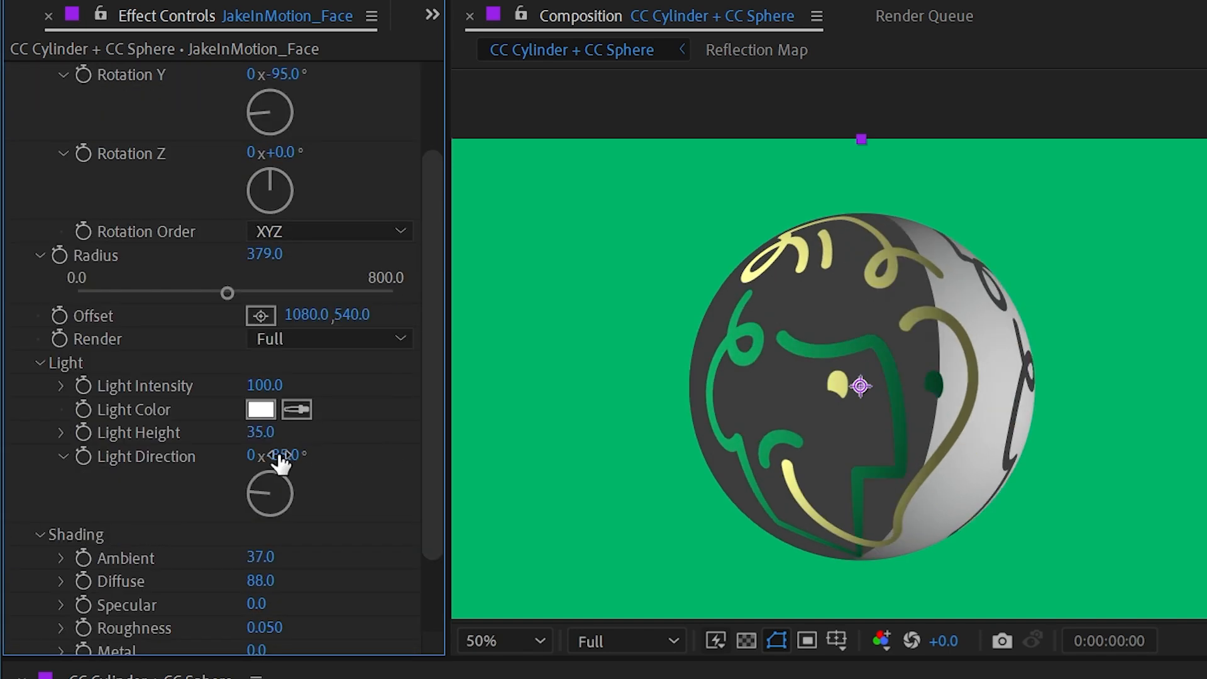
mouse_move(291, 456)
left_mouse_down()
mouse_move(339, 455)
mouse_move(238, 421)
mouse_move(329, 421)
mouse_move(304, 423)
left_mouse_up()
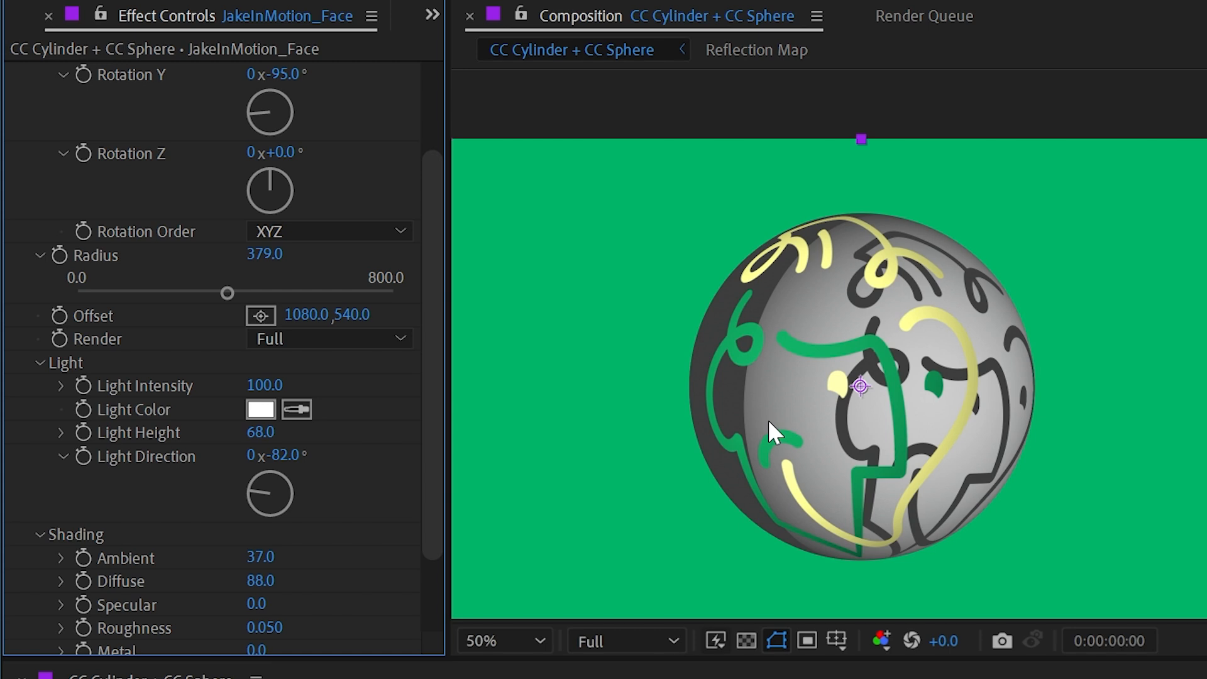
scroll(254, 620, "down", 3)
left_click(254, 620)
left_click(251, 620)
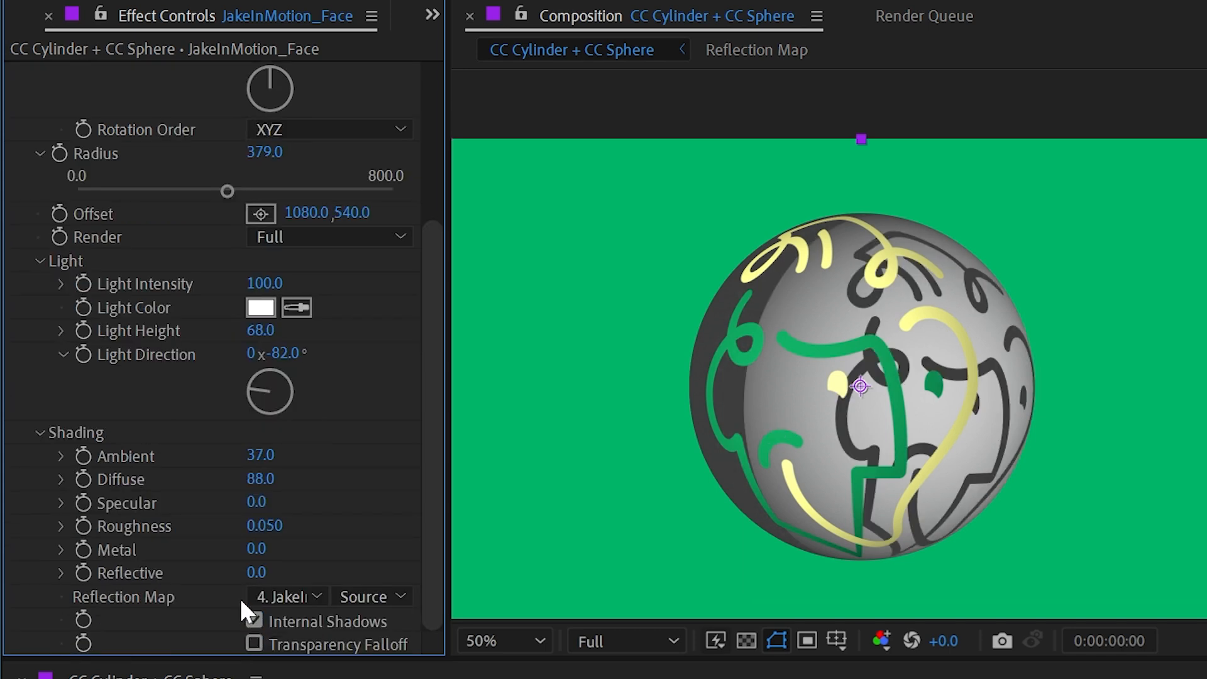
Step: Collapse the face sphere's Light and Rotation settings and turn off Internal Shadows
left_click(40, 260)
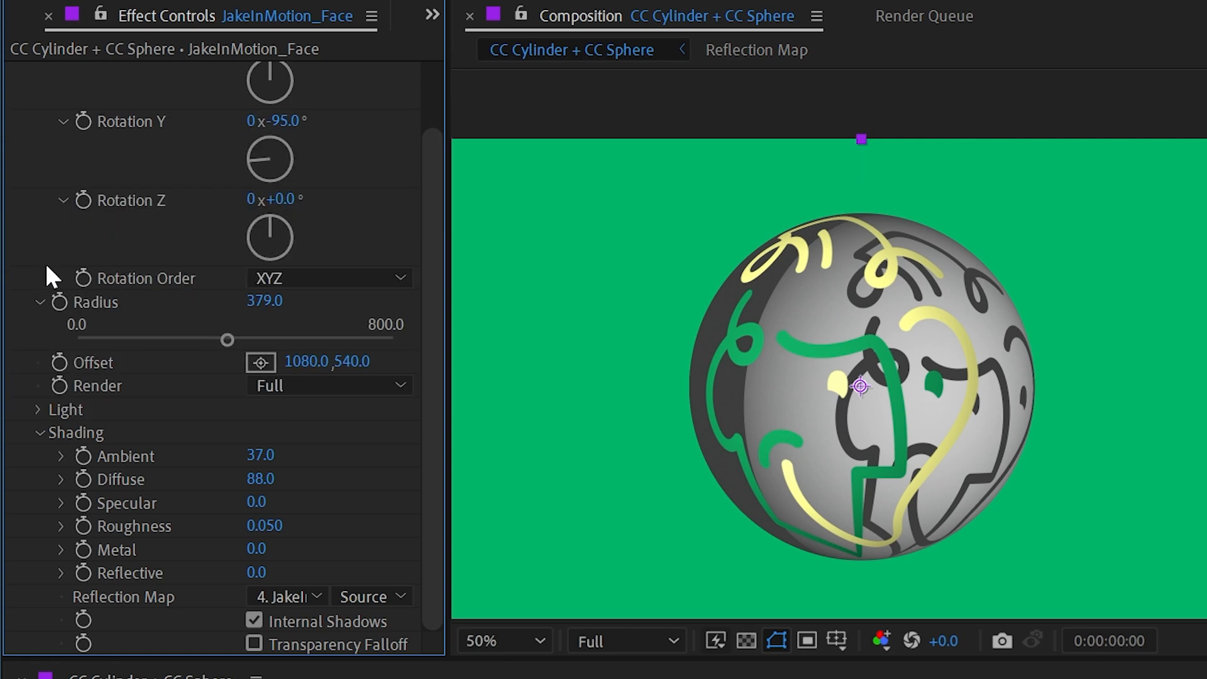
scroll(39, 252, "up", 2)
left_click(40, 98)
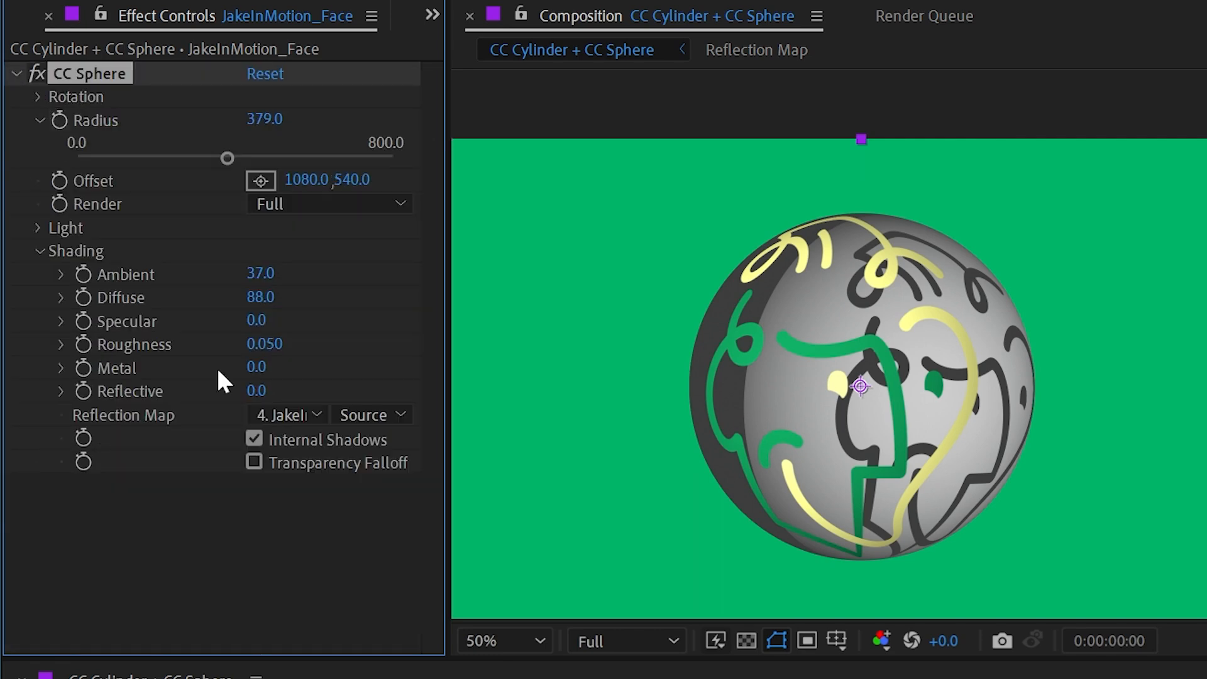
left_click(254, 440)
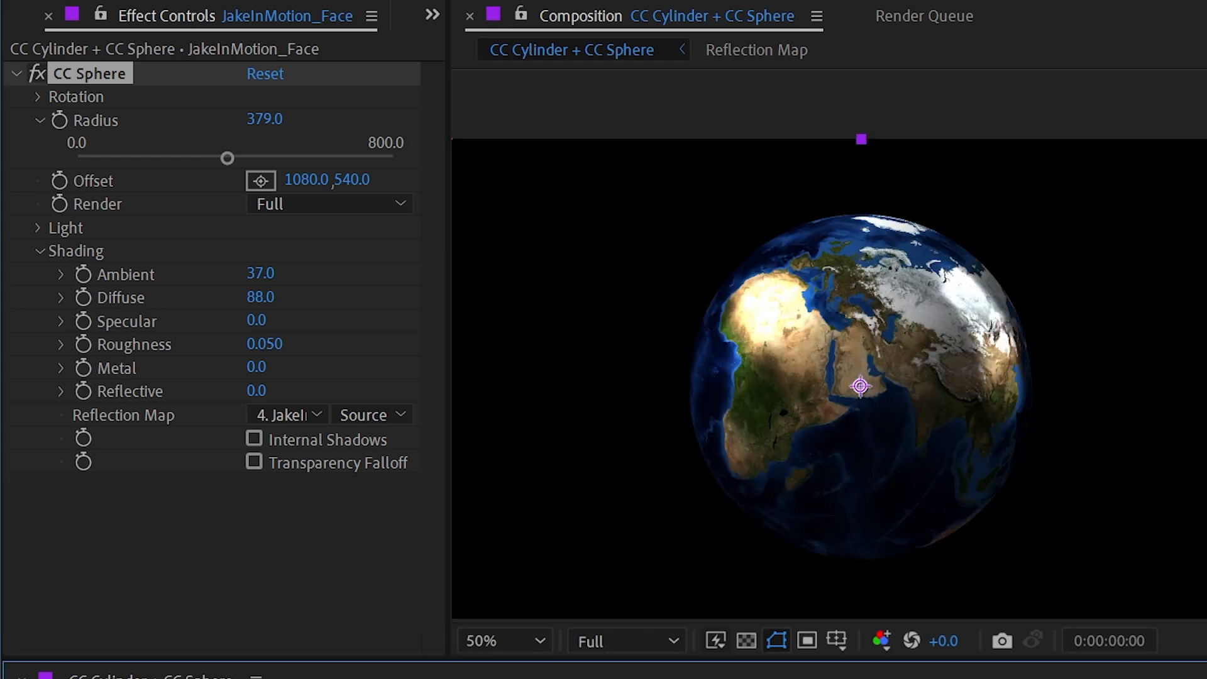
Step: On the World Map sphere, set Reflection Map to None, reduce Specular and set Ambient to 55
scroll(164, 379, "down", 1)
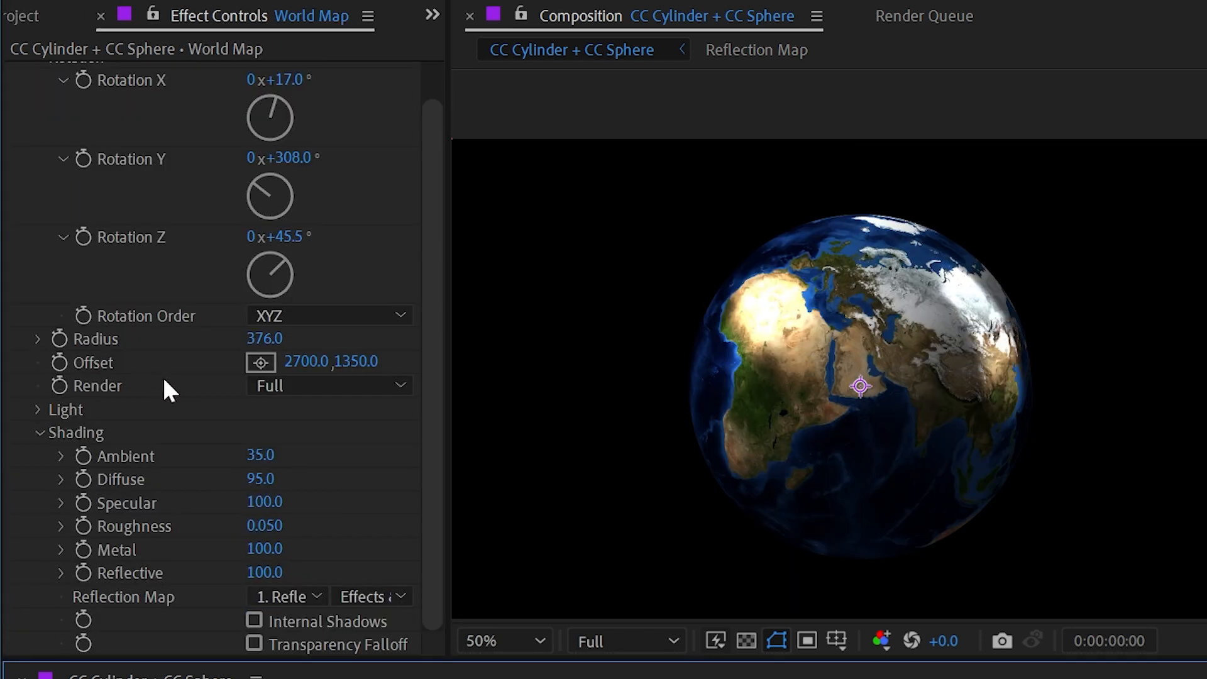
left_click(280, 597)
left_click(289, 619)
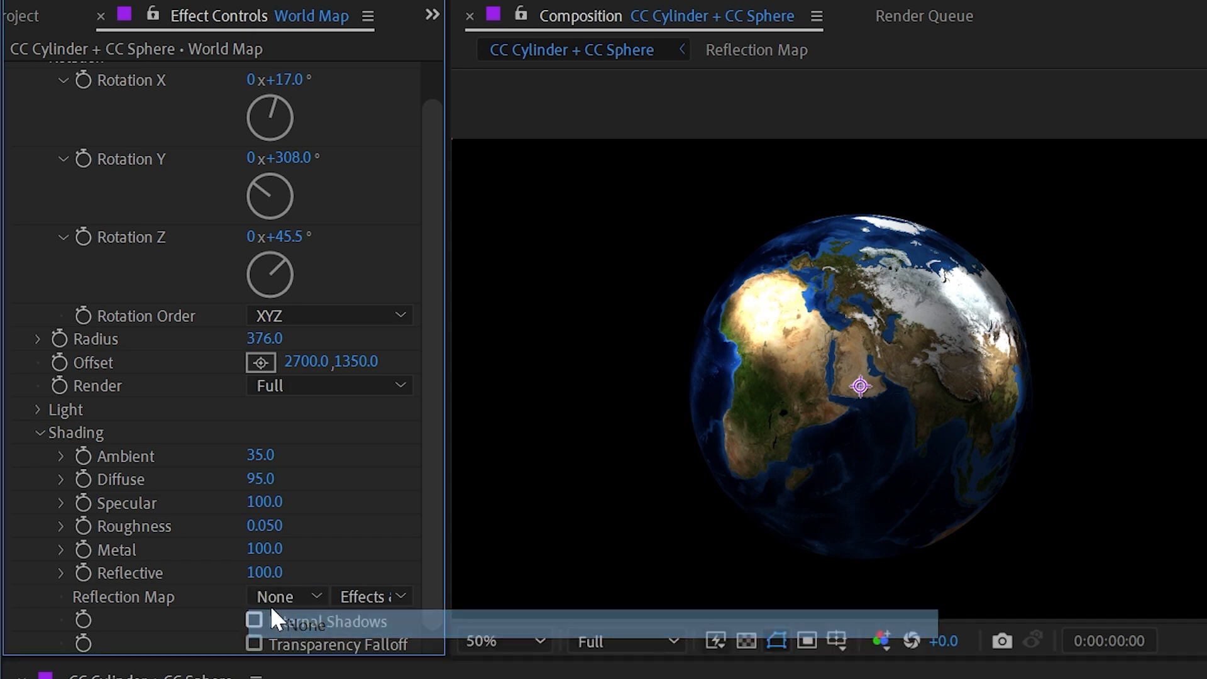
left_click_drag(264, 501, 182, 499)
left_click_drag(260, 456, 290, 459)
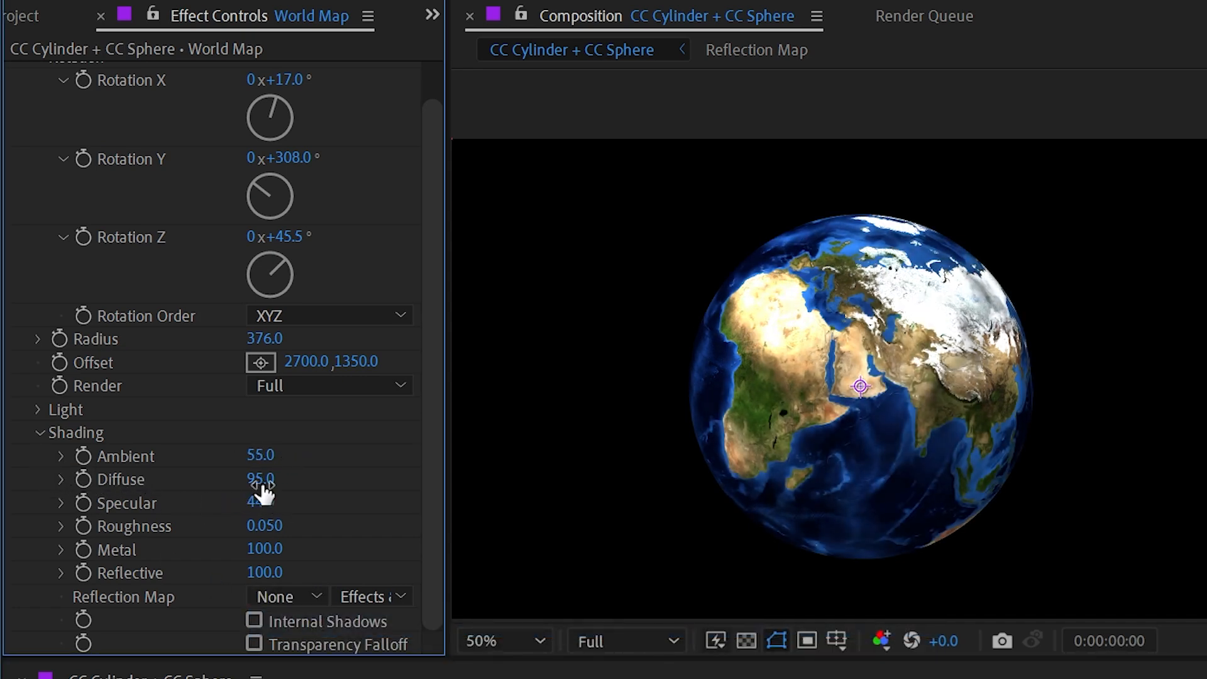
Step: Compare the World Map globe's edges up close with Transparency Falloff off and on, and leave the option off
scroll(1005, 342, "up", 2)
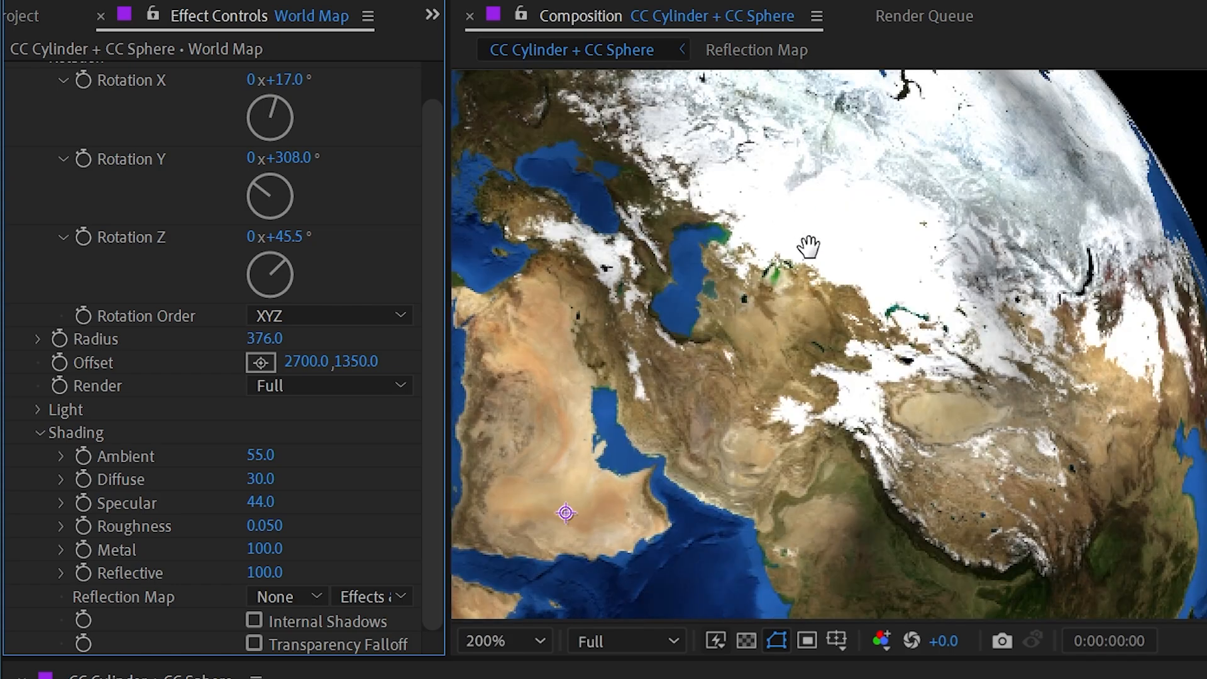
left_click_drag(809, 247, 1204, 252)
left_click_drag(1090, 419, 558, 391)
left_click_drag(1178, 278, 601, 603)
scroll(1036, 359, "up", 1)
left_click_drag(1045, 365, 741, 447)
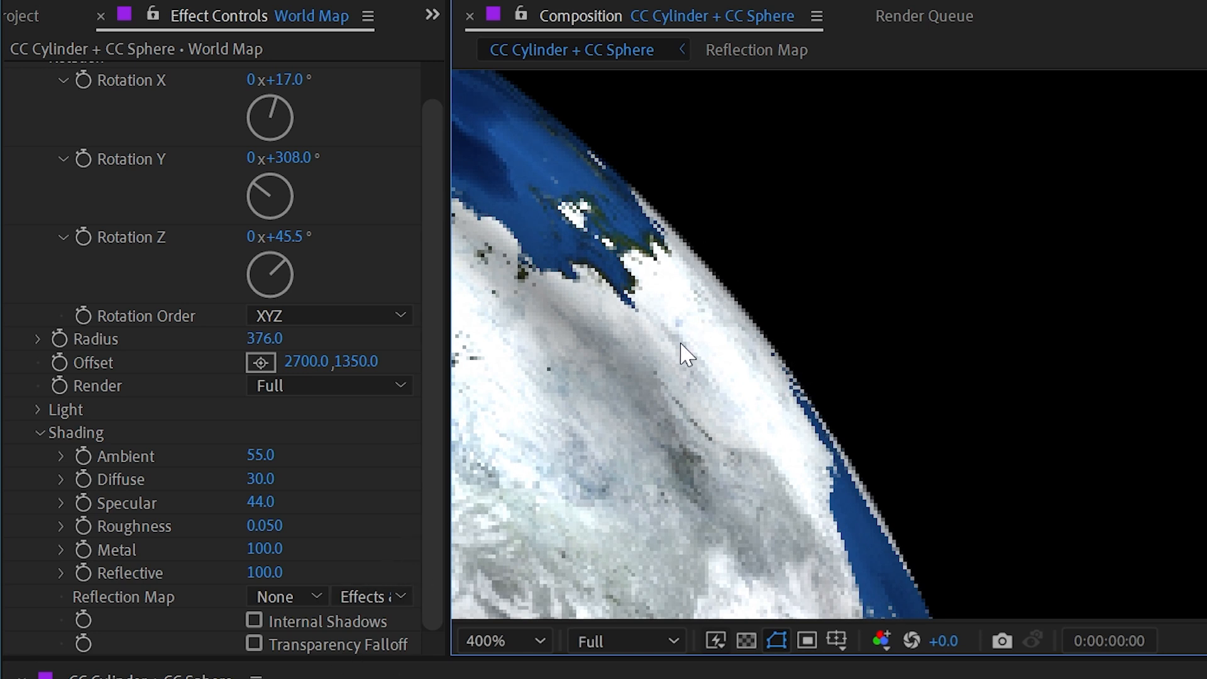
left_click(254, 644)
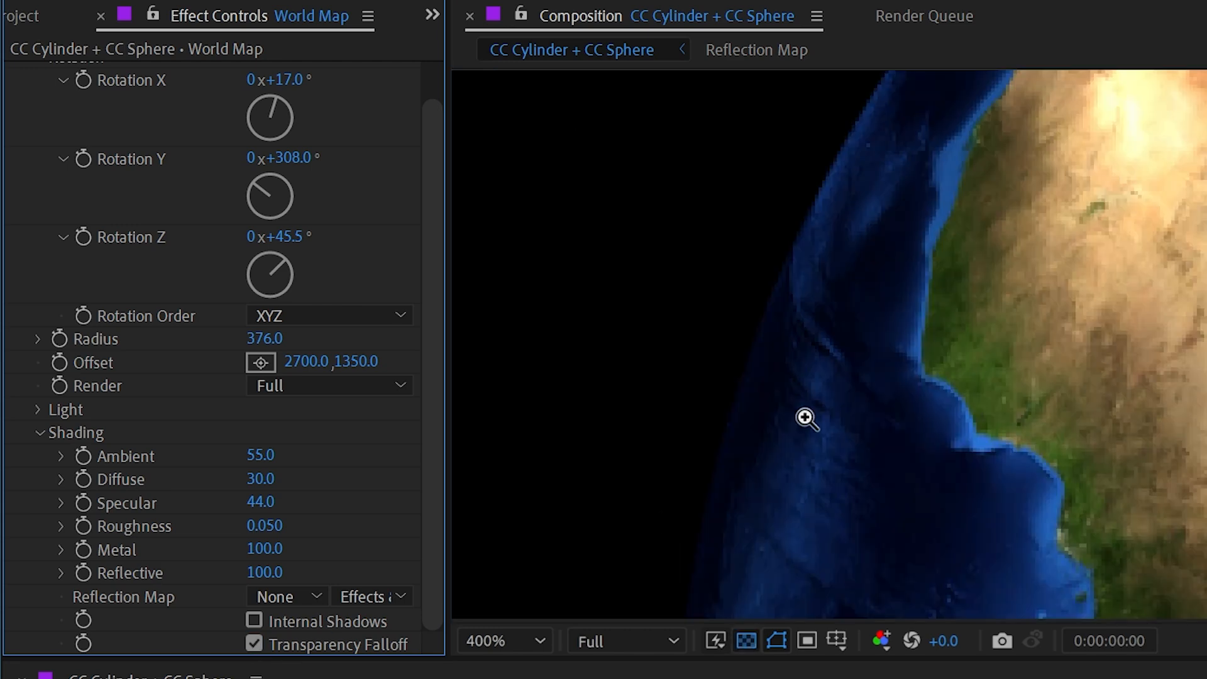
left_click_drag(803, 415, 886, 508)
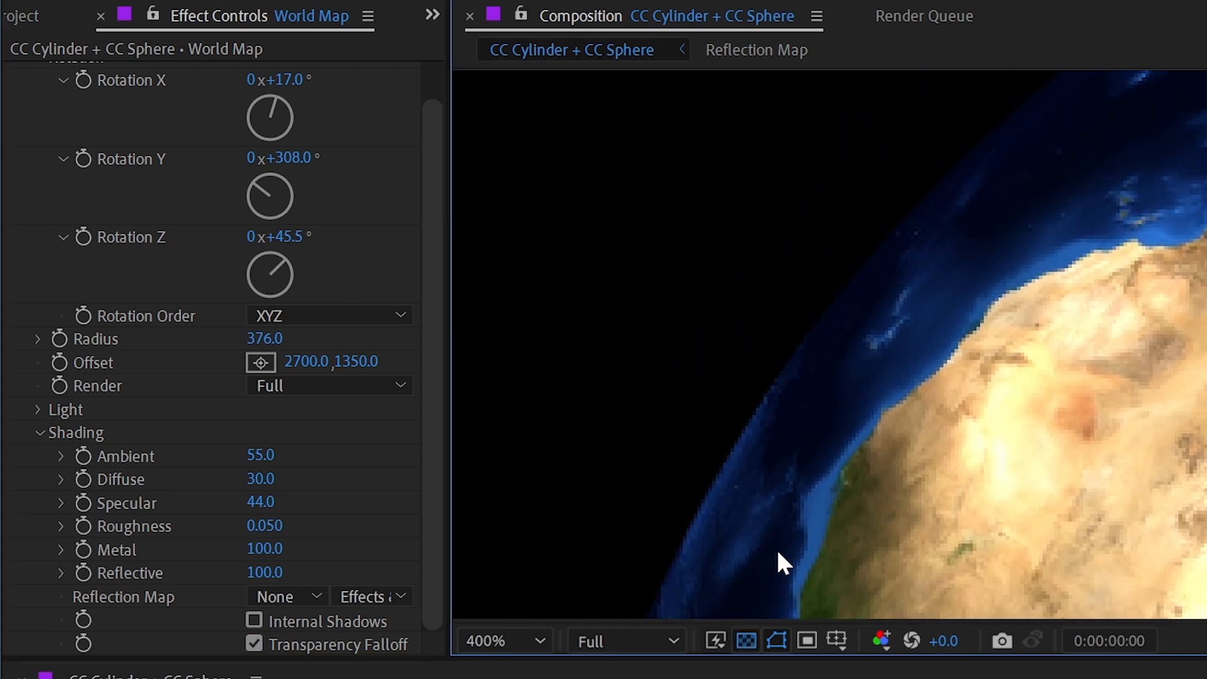
left_click_drag(781, 538, 933, 335)
left_click(254, 642)
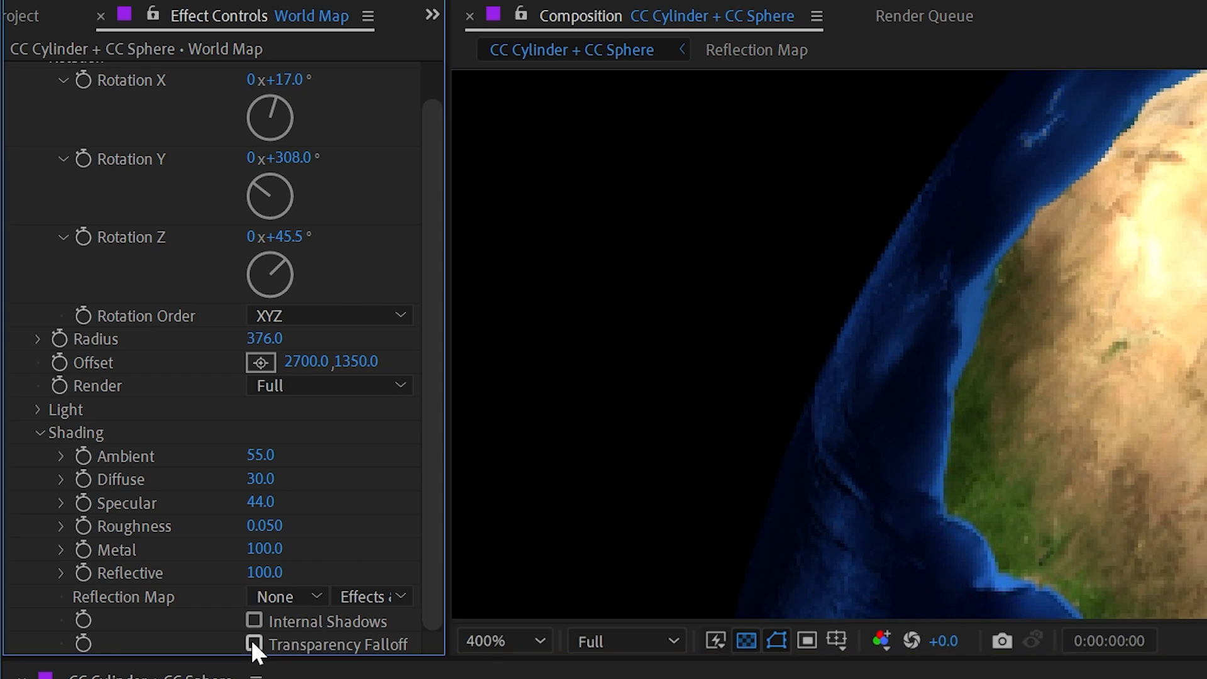
Step: Collapse the World Map sphere's Rotation settings
scroll(1031, 346, "down", 1)
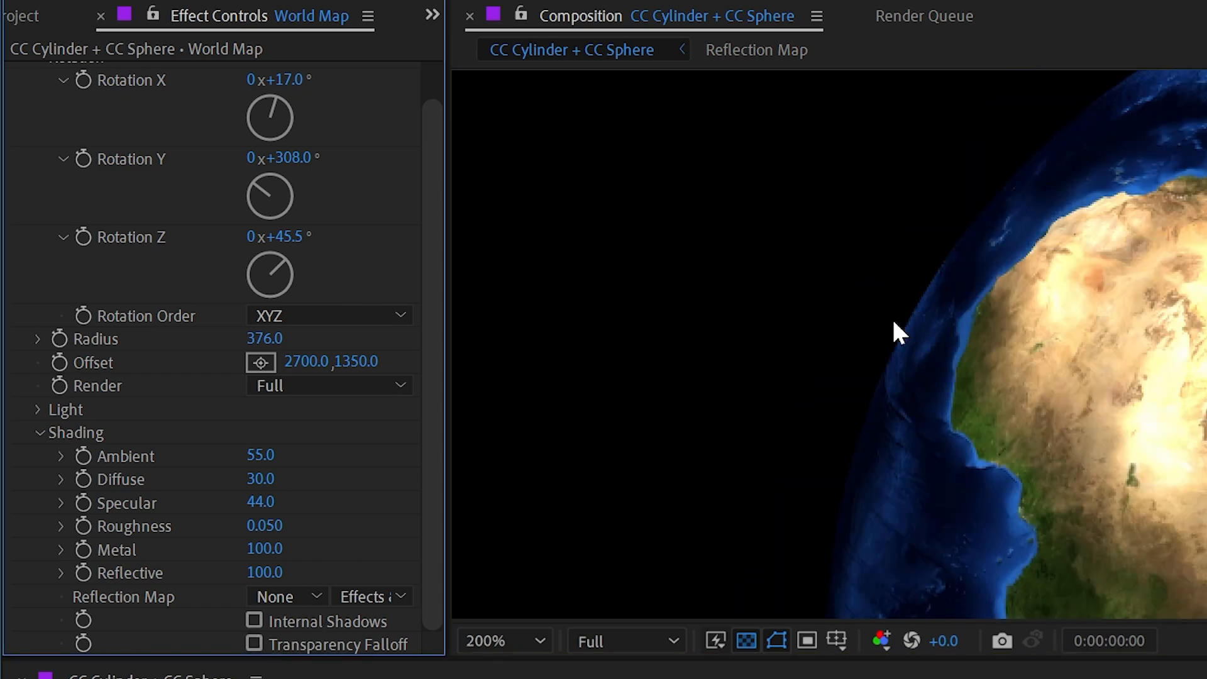
scroll(109, 202, "up", 1)
left_click(41, 97)
scroll(1037, 220, "down", 2)
left_click_drag(1178, 331, 1015, 231)
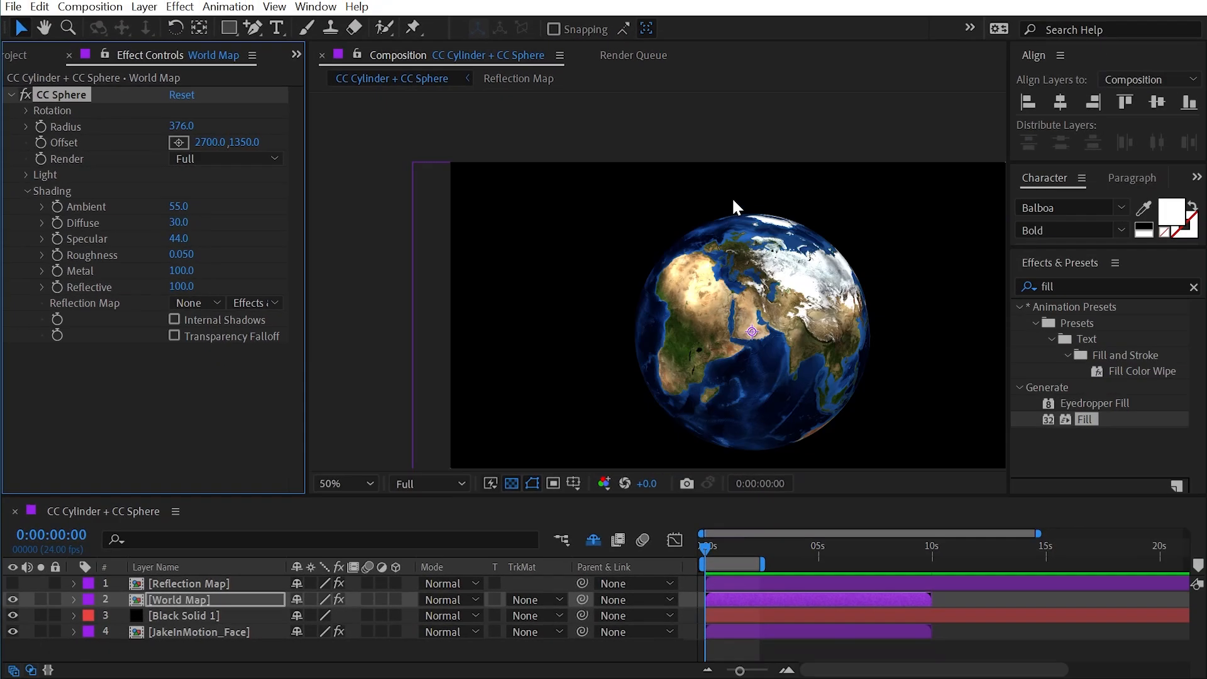
left_click_drag(693, 202, 703, 210)
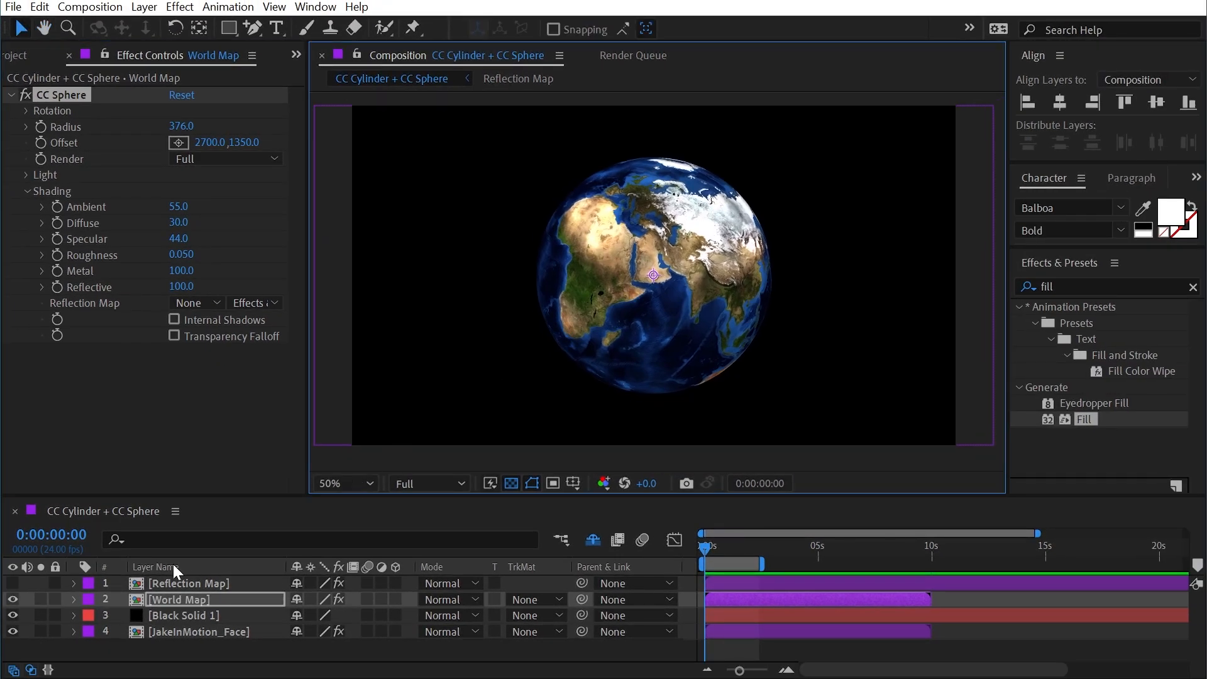
Step: Hide the World Map and Black Solid 1 layers, and disable and collapse CC Sphere on the JakeInMotion_Face layer
left_click(13, 599)
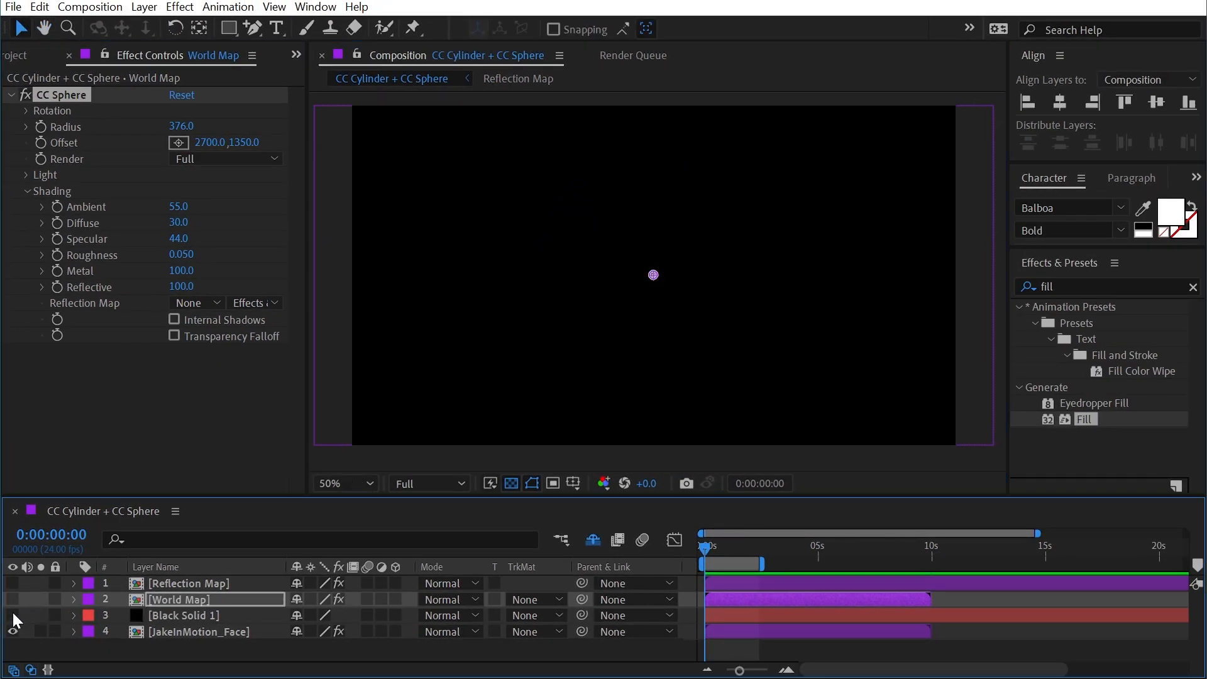
left_click(13, 615)
left_click(194, 631)
left_click(24, 94)
left_click(10, 93)
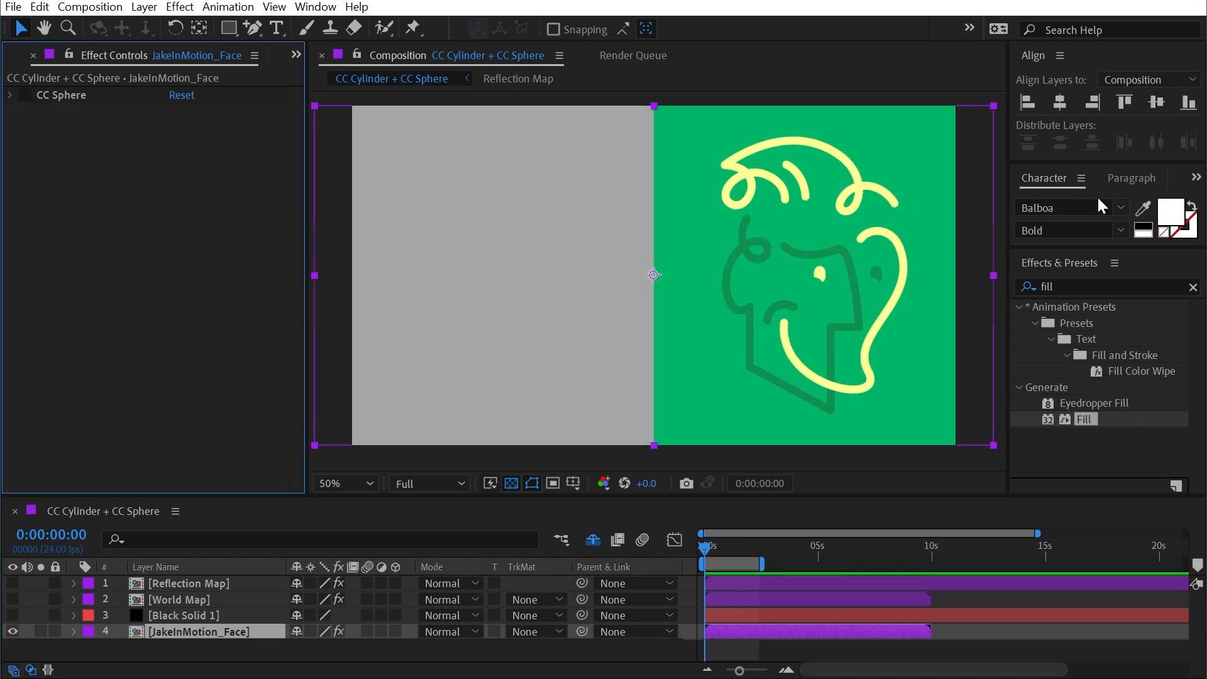
Step: Find the CC Cylinder effect and apply it to the JakeInMotion_Face layer
left_click(1094, 284)
type("cyl")
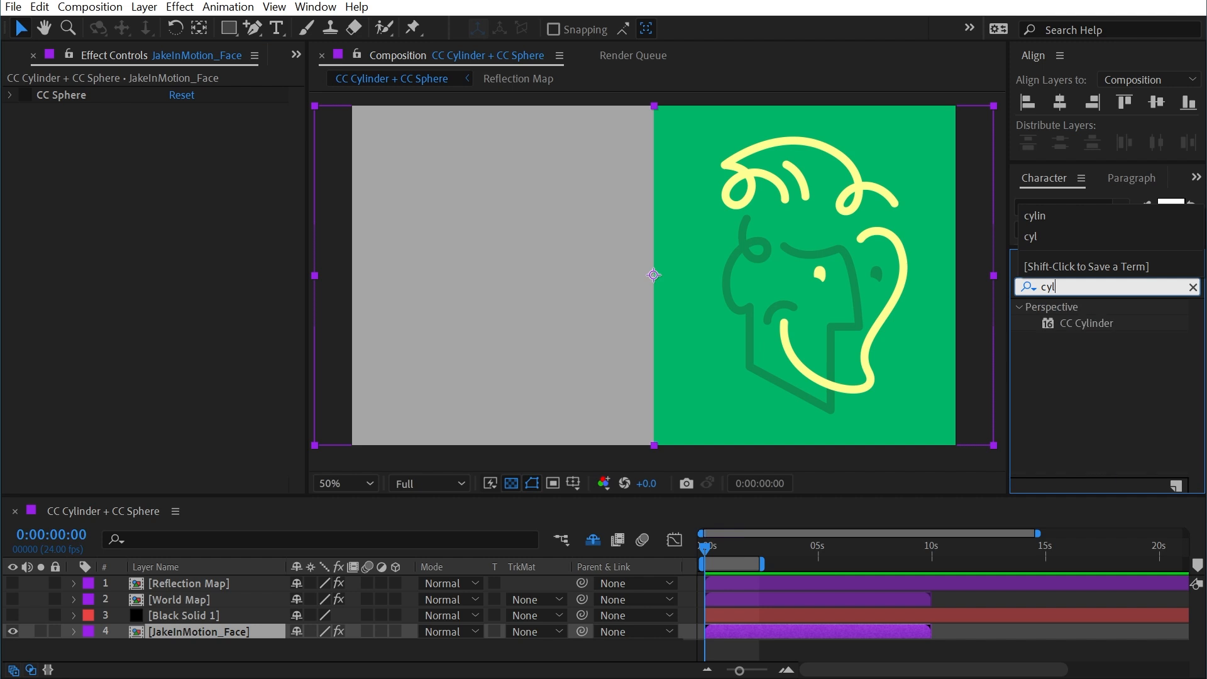
left_click_drag(1088, 323, 856, 317)
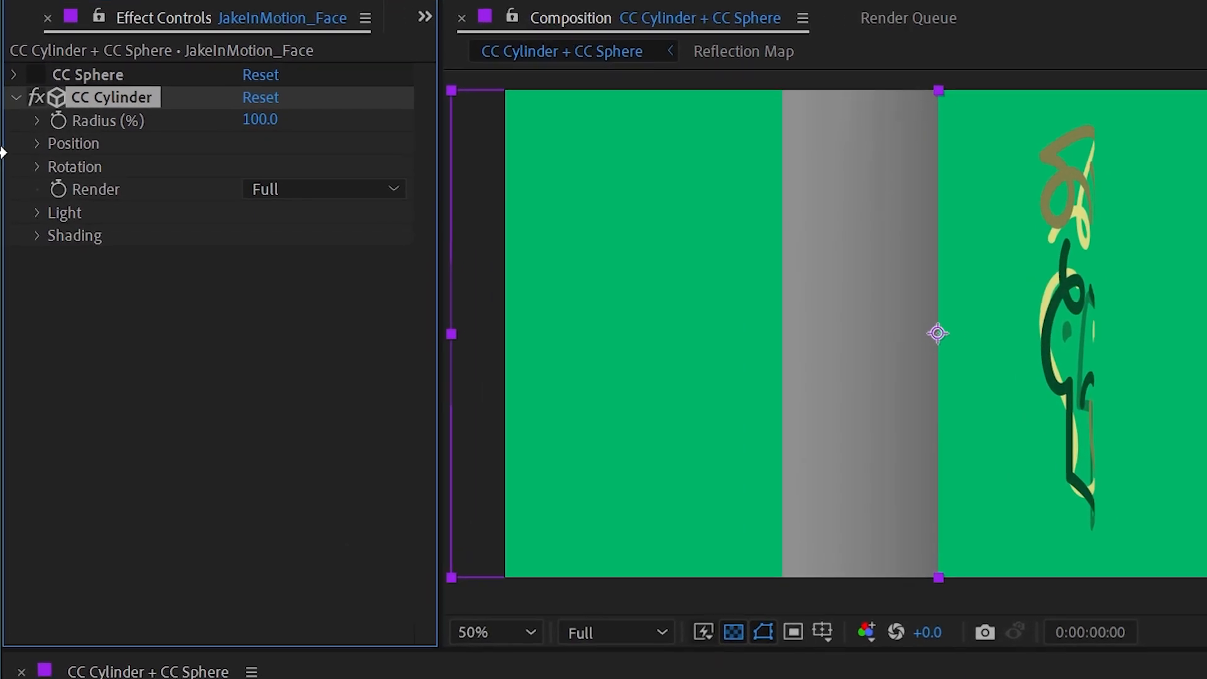
Step: Set the cylinder's Rotation Y to 93° and its Radius to 38%, checking the face's source composition in between
left_click(37, 167)
left_click_drag(277, 268, 383, 251)
double_click(390, 678)
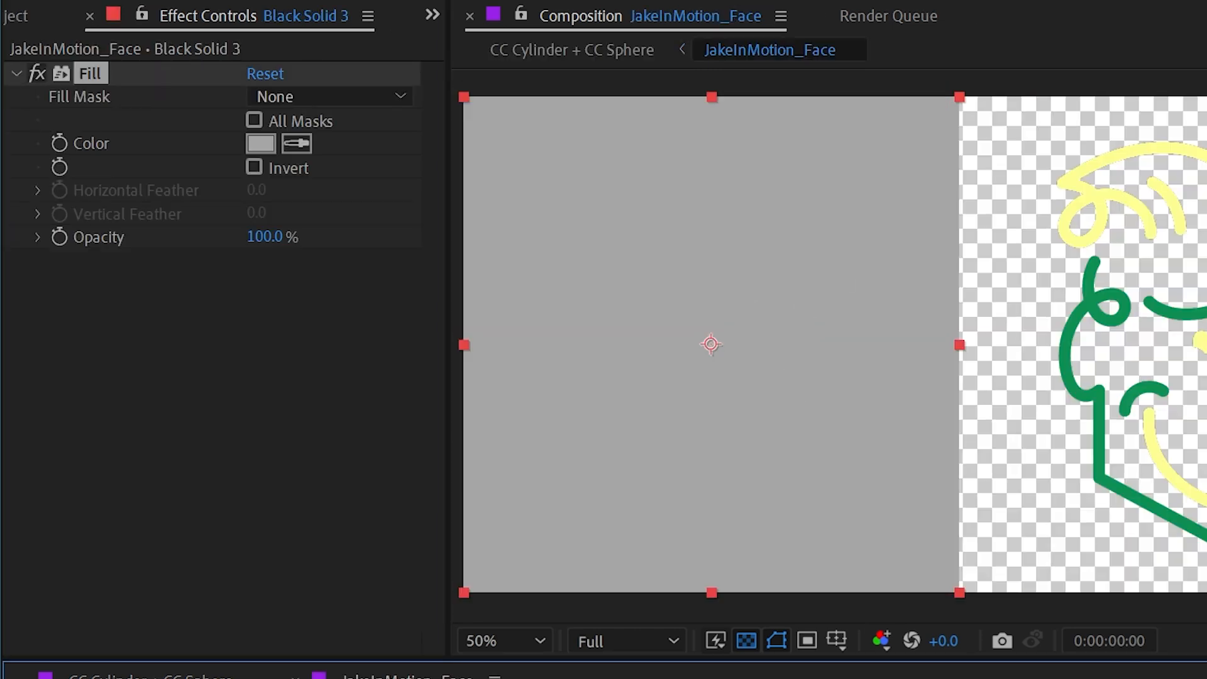
left_click(295, 678)
left_click_drag(284, 268, 293, 262)
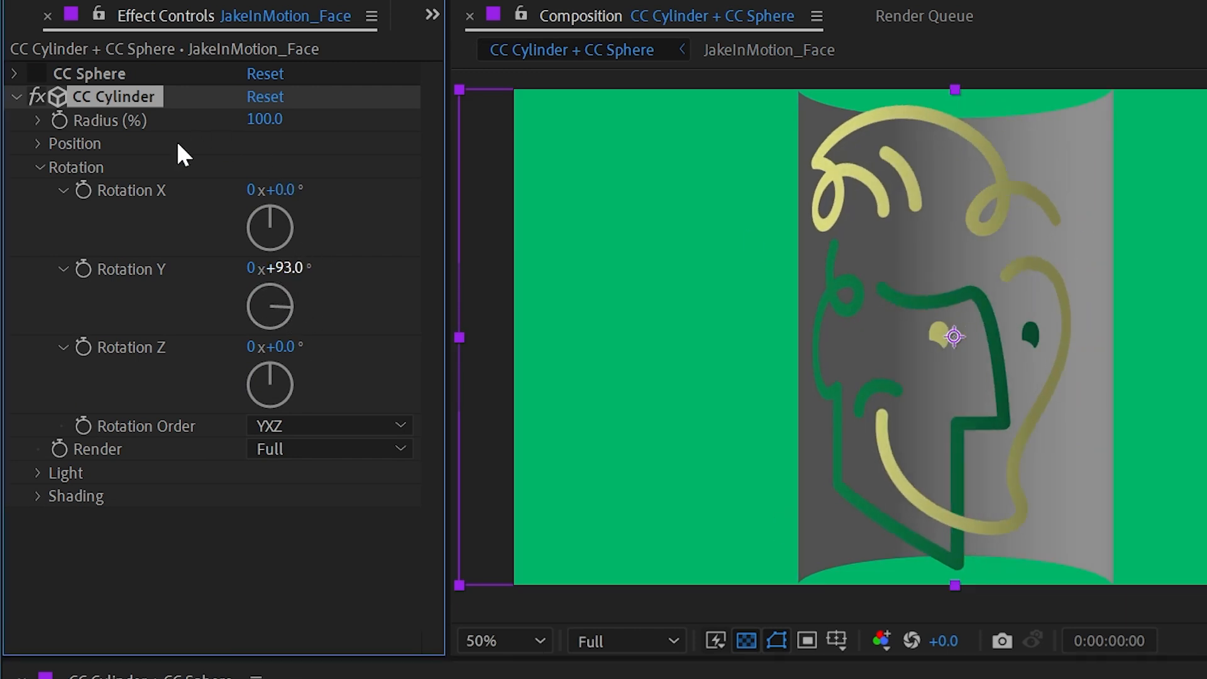
left_click_drag(269, 121, 151, 108)
Step: Try shifting the cylinder along Position X, Y and Z, undoing each change, and collapse the Position settings
left_click(38, 143)
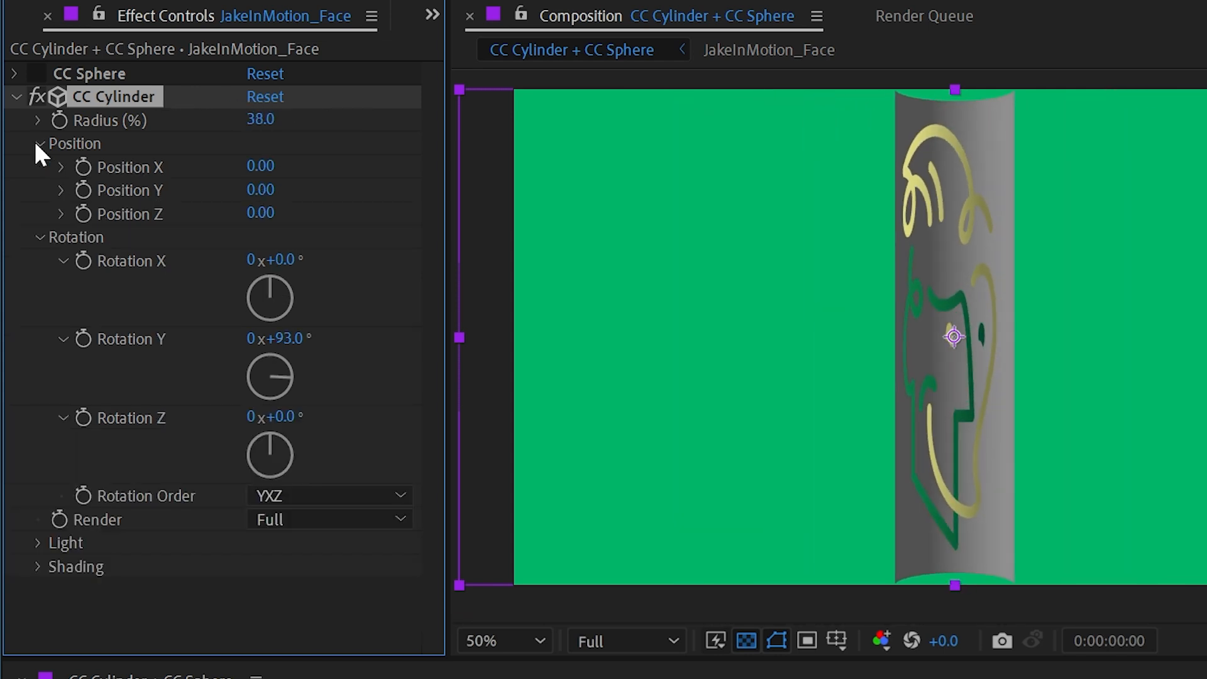
left_click_drag(260, 165, 201, 165)
key("ctrl+z")
left_click_drag(265, 189, 240, 178)
key("ctrl+z")
left_click_drag(261, 220, 80, 84)
key("ctrl+z")
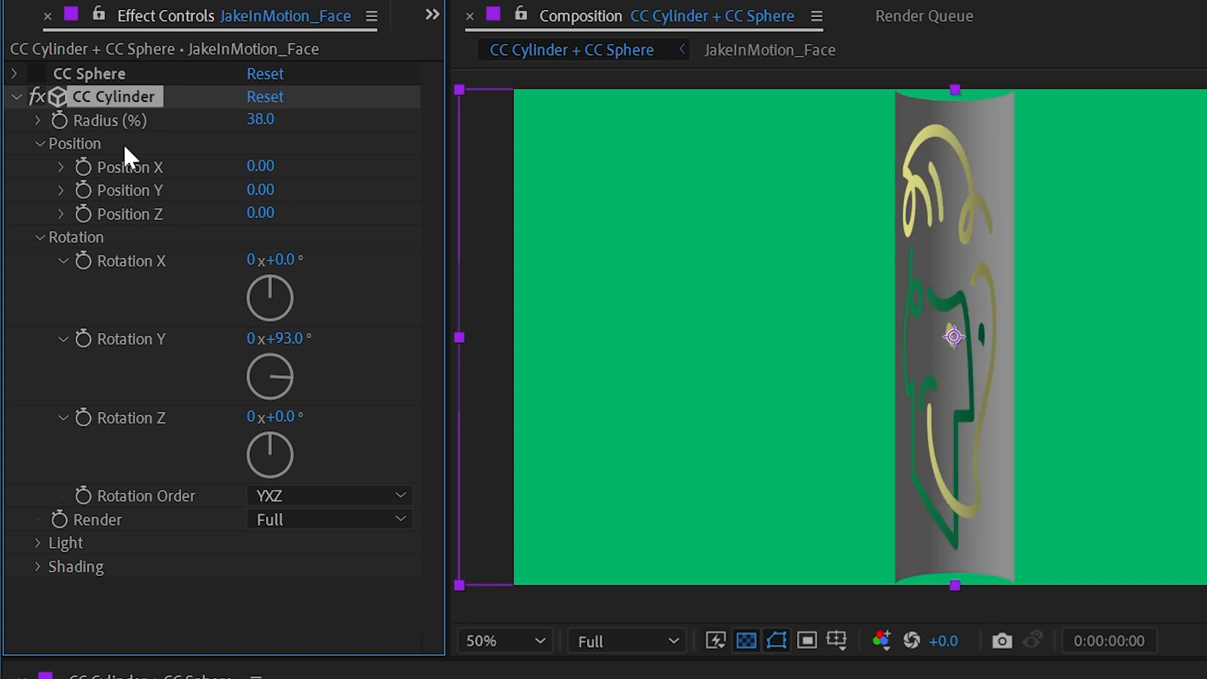
left_click(40, 144)
Step: Try a different cylinder rotation and undo it, and view the Rotation Order options before collapsing the Rotation settings
left_click_drag(273, 210, 315, 338)
key("ctrl+z")
left_click(312, 428)
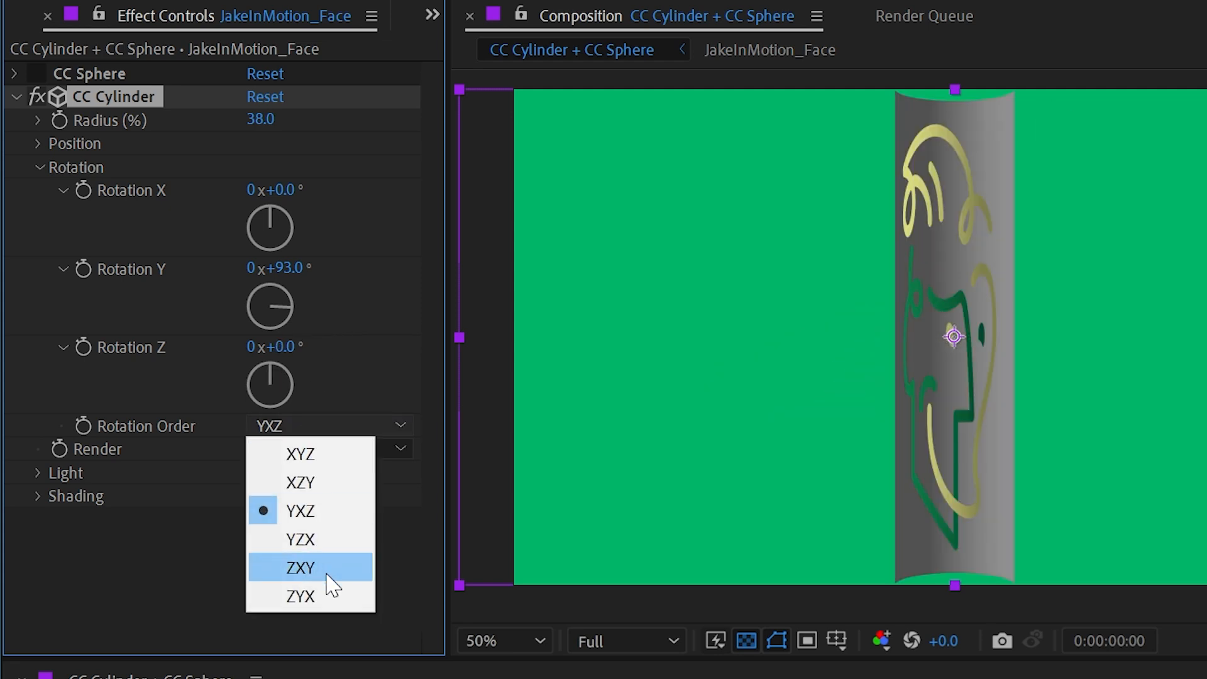
left_click(34, 173)
left_click(38, 167)
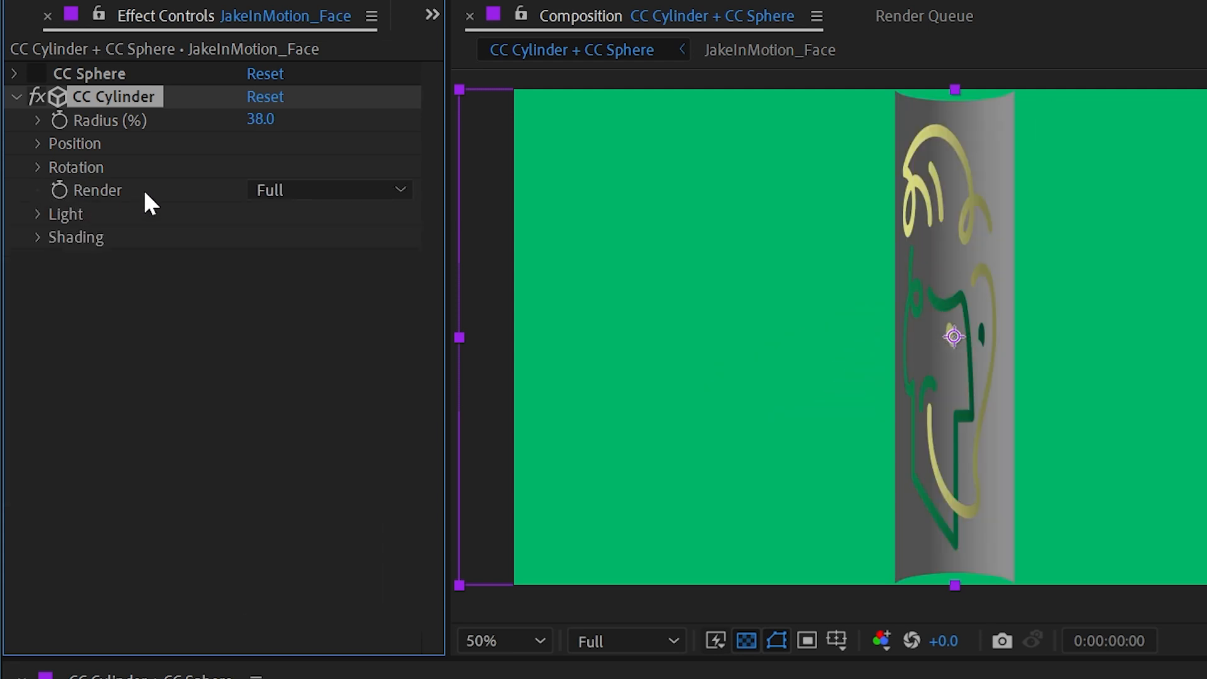
Step: Try the cylinder's other Render options, including Inside, and set Render back to Full
left_click(278, 190)
left_click(339, 254)
left_click(331, 189)
left_click(316, 280)
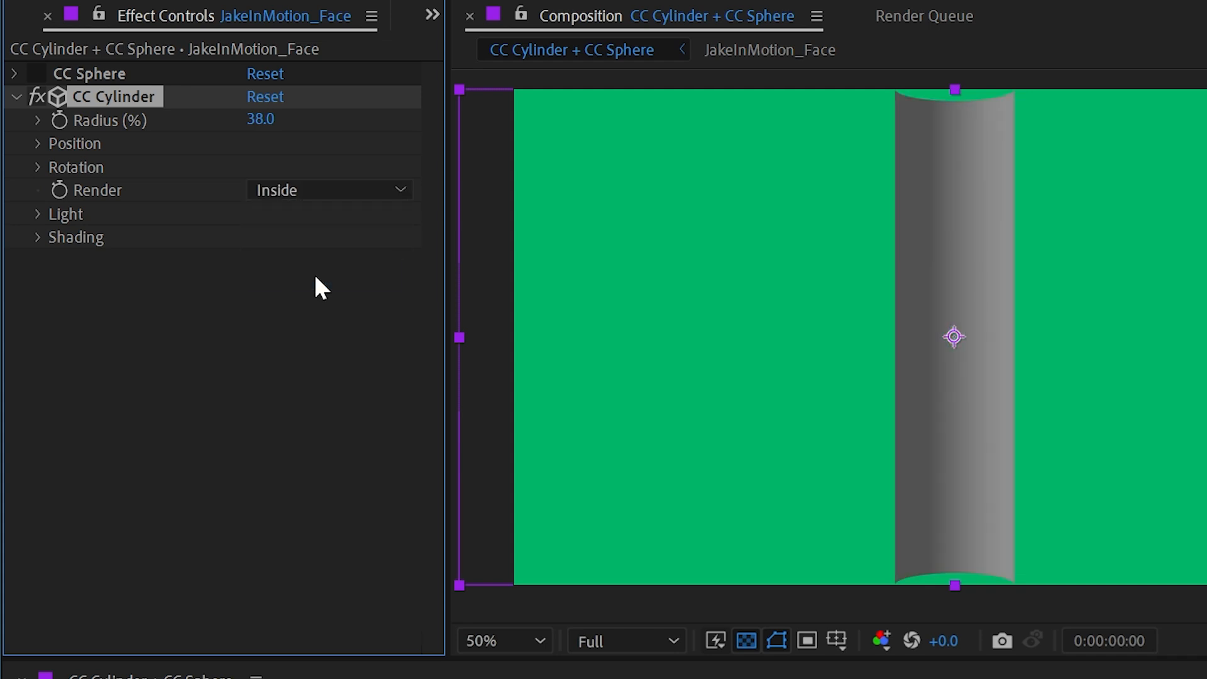
left_click(310, 191)
left_click(309, 219)
Step: Set the cylinder's Light Height to 59 and Light Direction to -62°, and collapse the Light settings
left_click(38, 213)
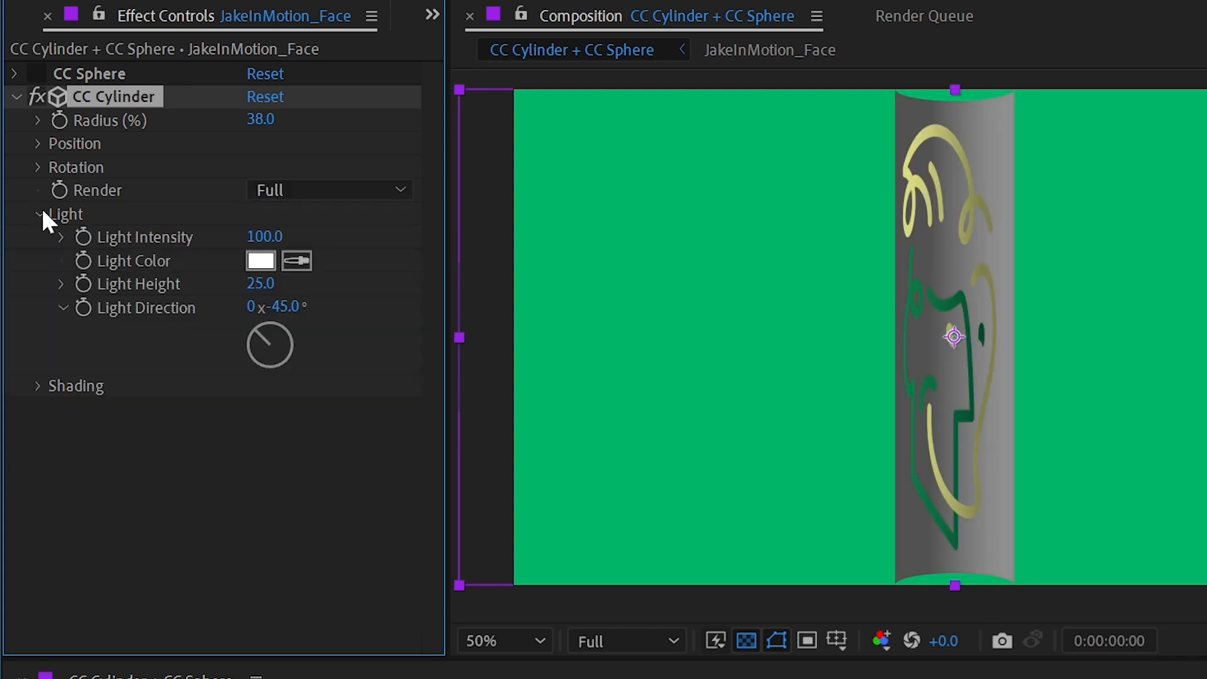
left_click_drag(261, 284, 360, 245)
key("ctrl+z")
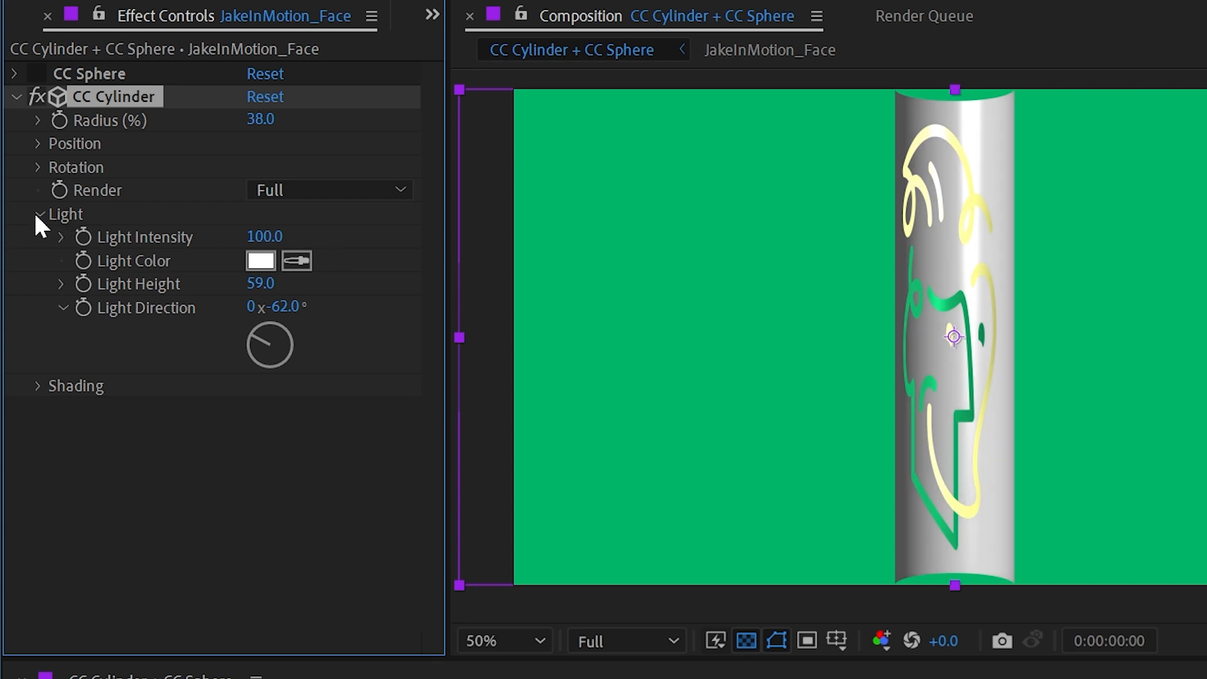
left_click(37, 215)
Step: Set the cylinder's shading to Ambient 47, Diffuse 48, Specular 62 and Roughness 0.040, and its Radius to 97%
left_click(35, 237)
mouse_move(260, 259)
left_mouse_down()
mouse_move(307, 257)
mouse_move(223, 250)
mouse_move(252, 258)
mouse_move(269, 308)
left_mouse_up()
mouse_move(261, 353)
left_mouse_down()
mouse_move(189, 342)
mouse_move(280, 394)
mouse_move(307, 466)
left_mouse_up()
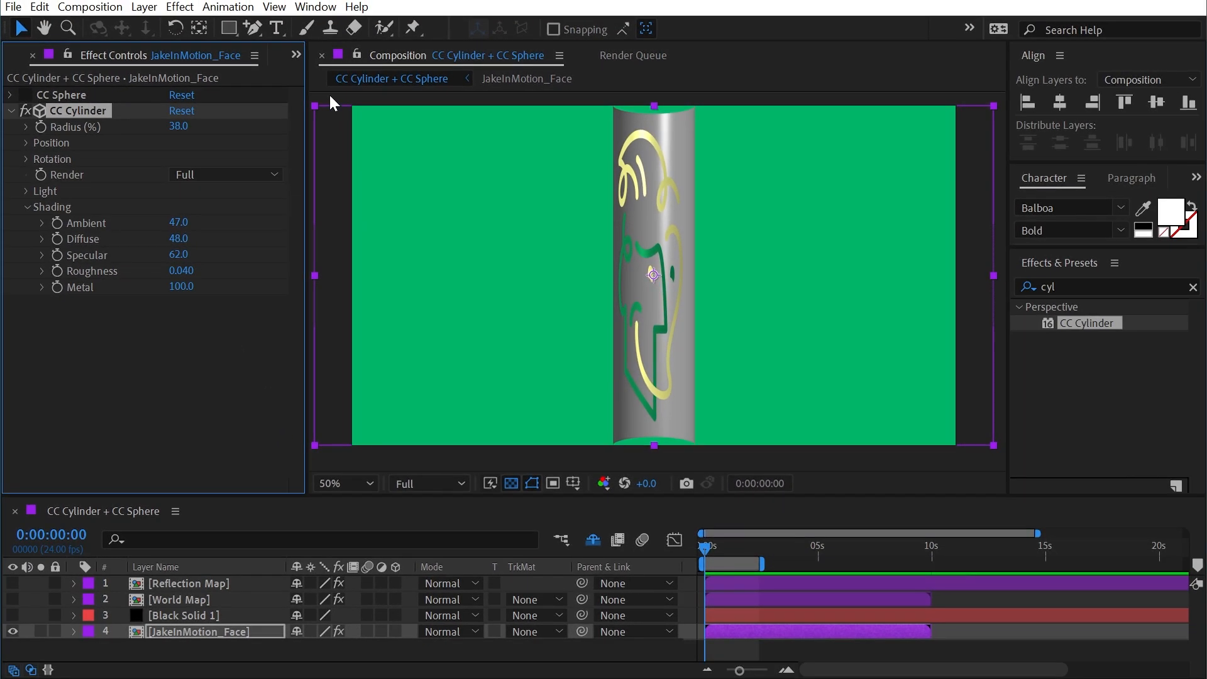
left_click(459, 82)
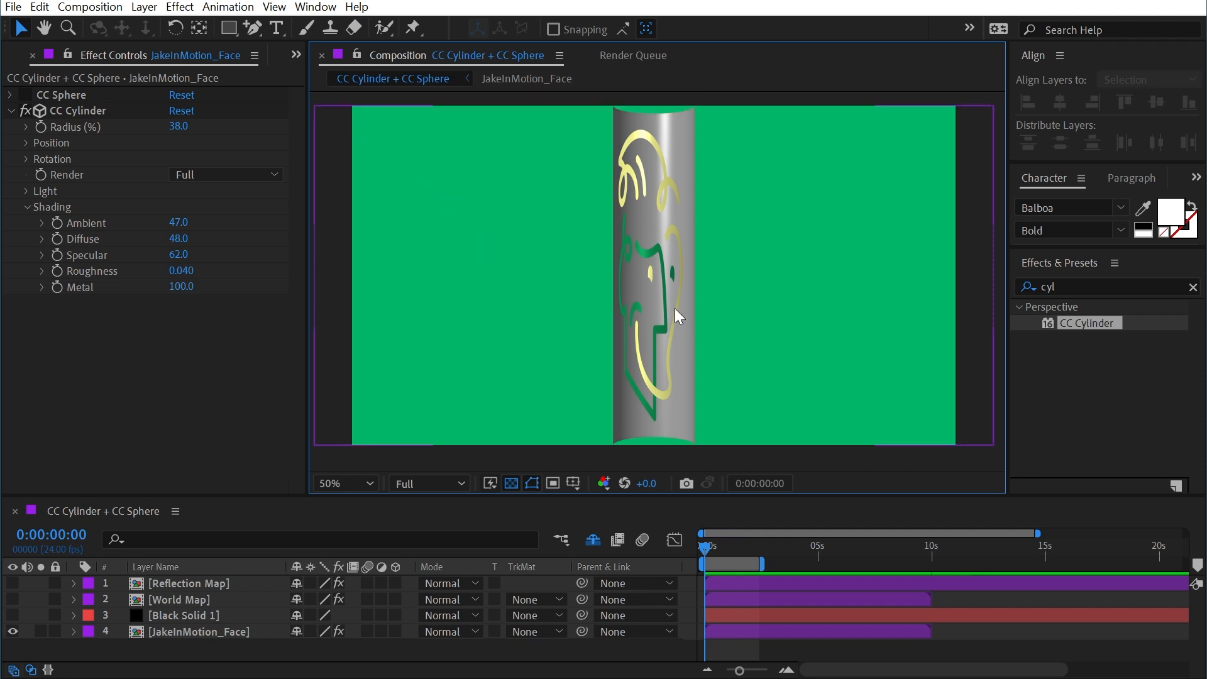
left_click_drag(180, 126, 247, 143)
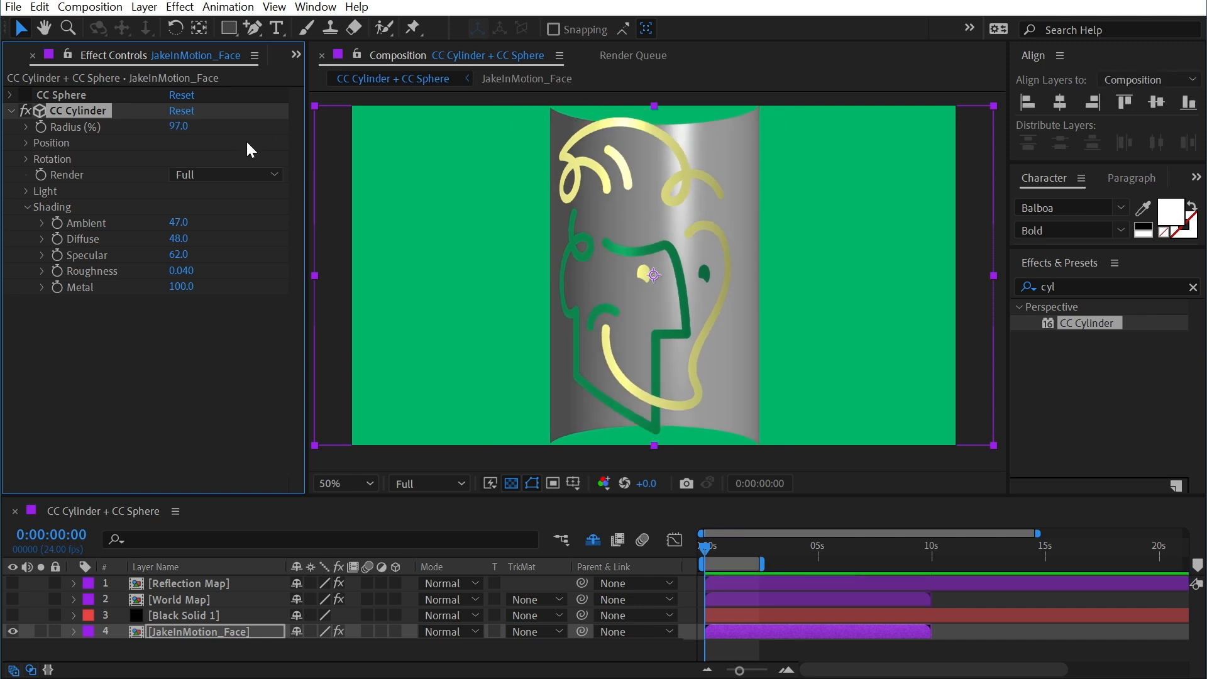
Step: Switch the face layer from CC Cylinder back to CC Sphere, and show the World Map and Black Solid 1 layers
left_click(25, 111)
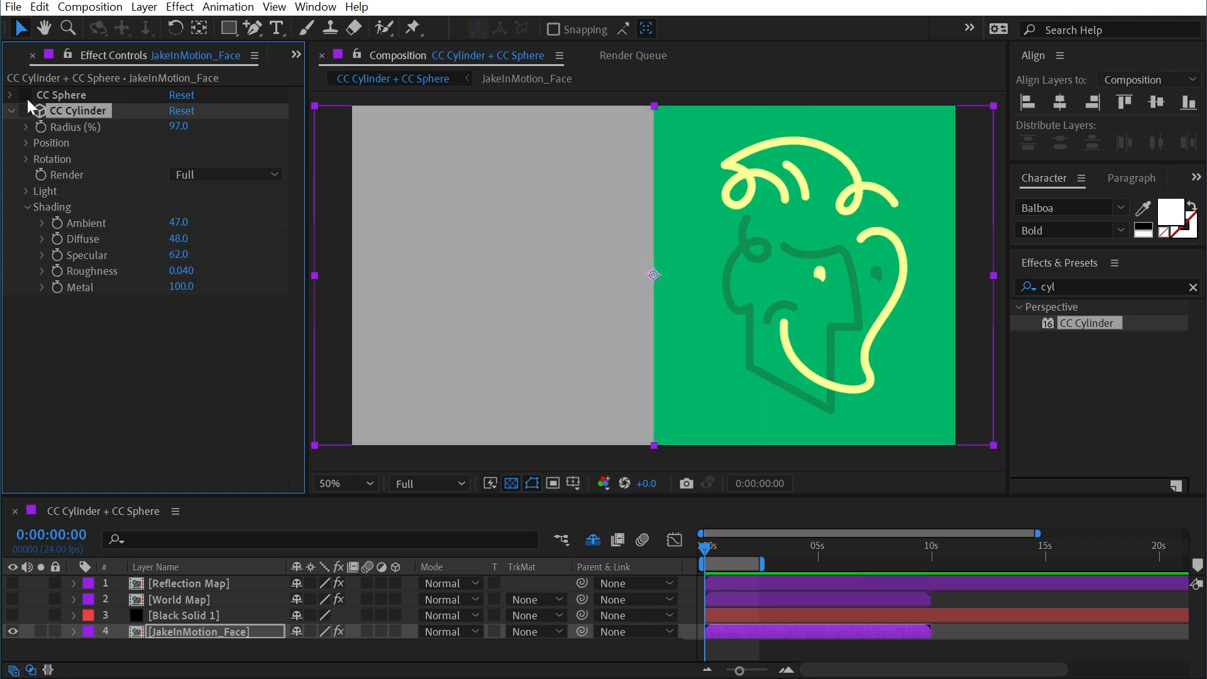
left_click(25, 95)
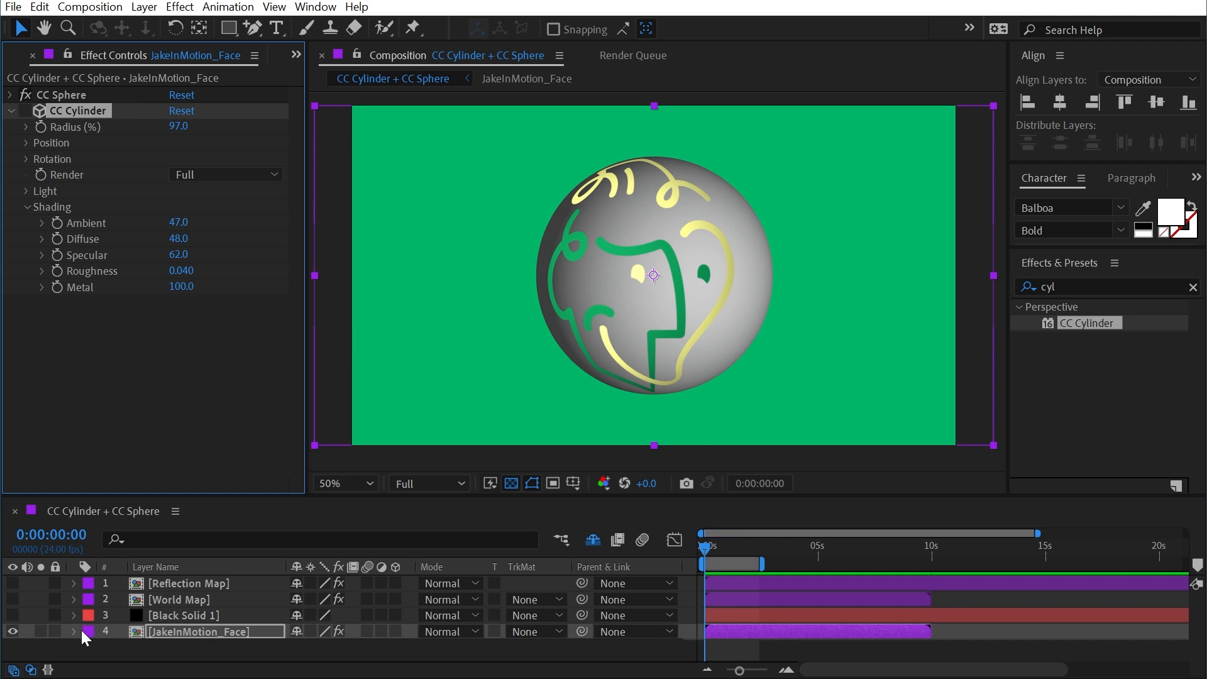
left_click(12, 599)
left_click(12, 614)
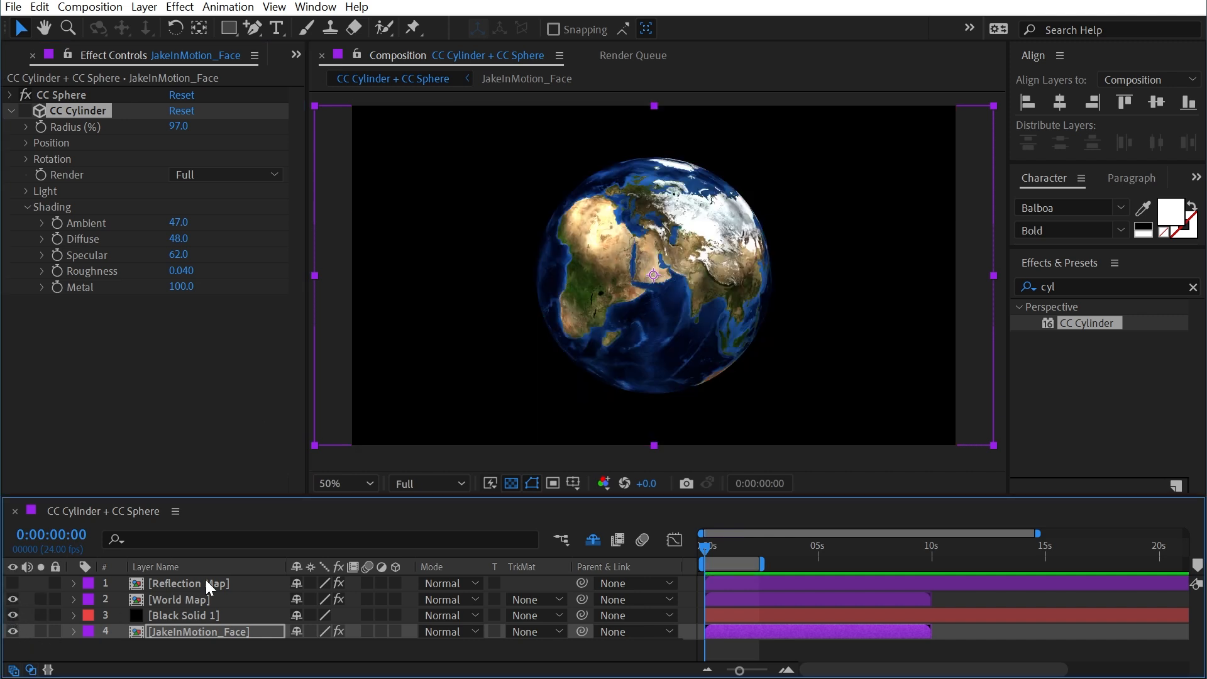